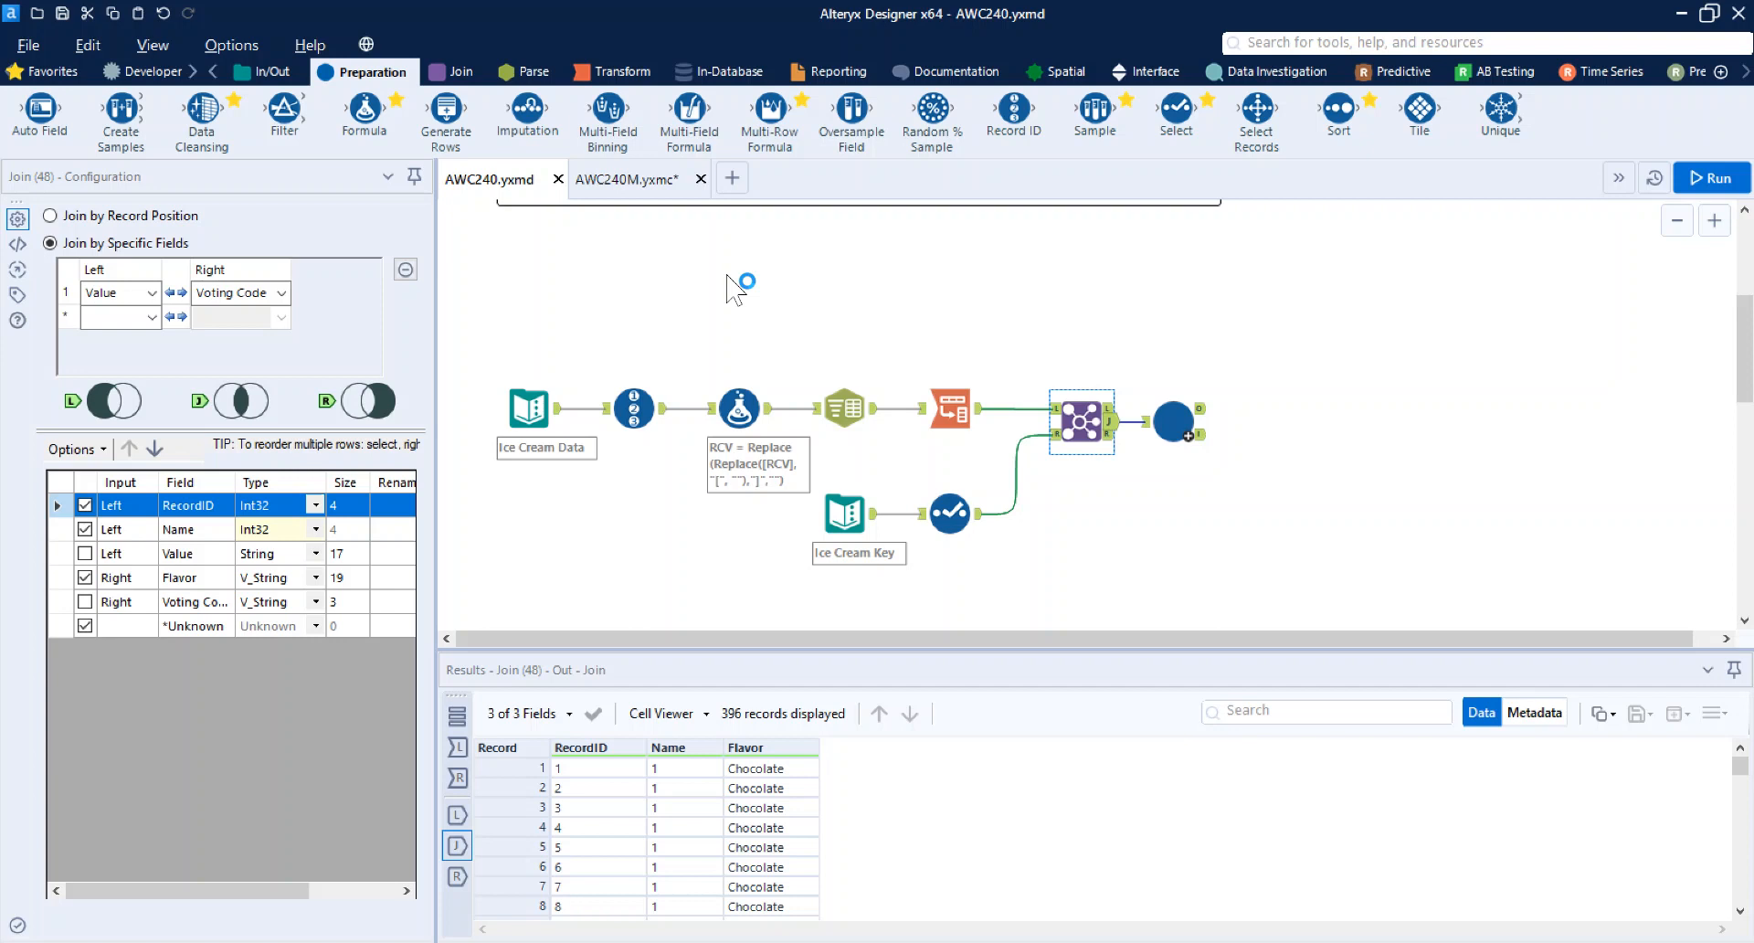
Review the main workflow's data preparation from the Ice Cream Data input through Record ID, Formula, Text To Columns, Transpose and Join
left_click(556, 413)
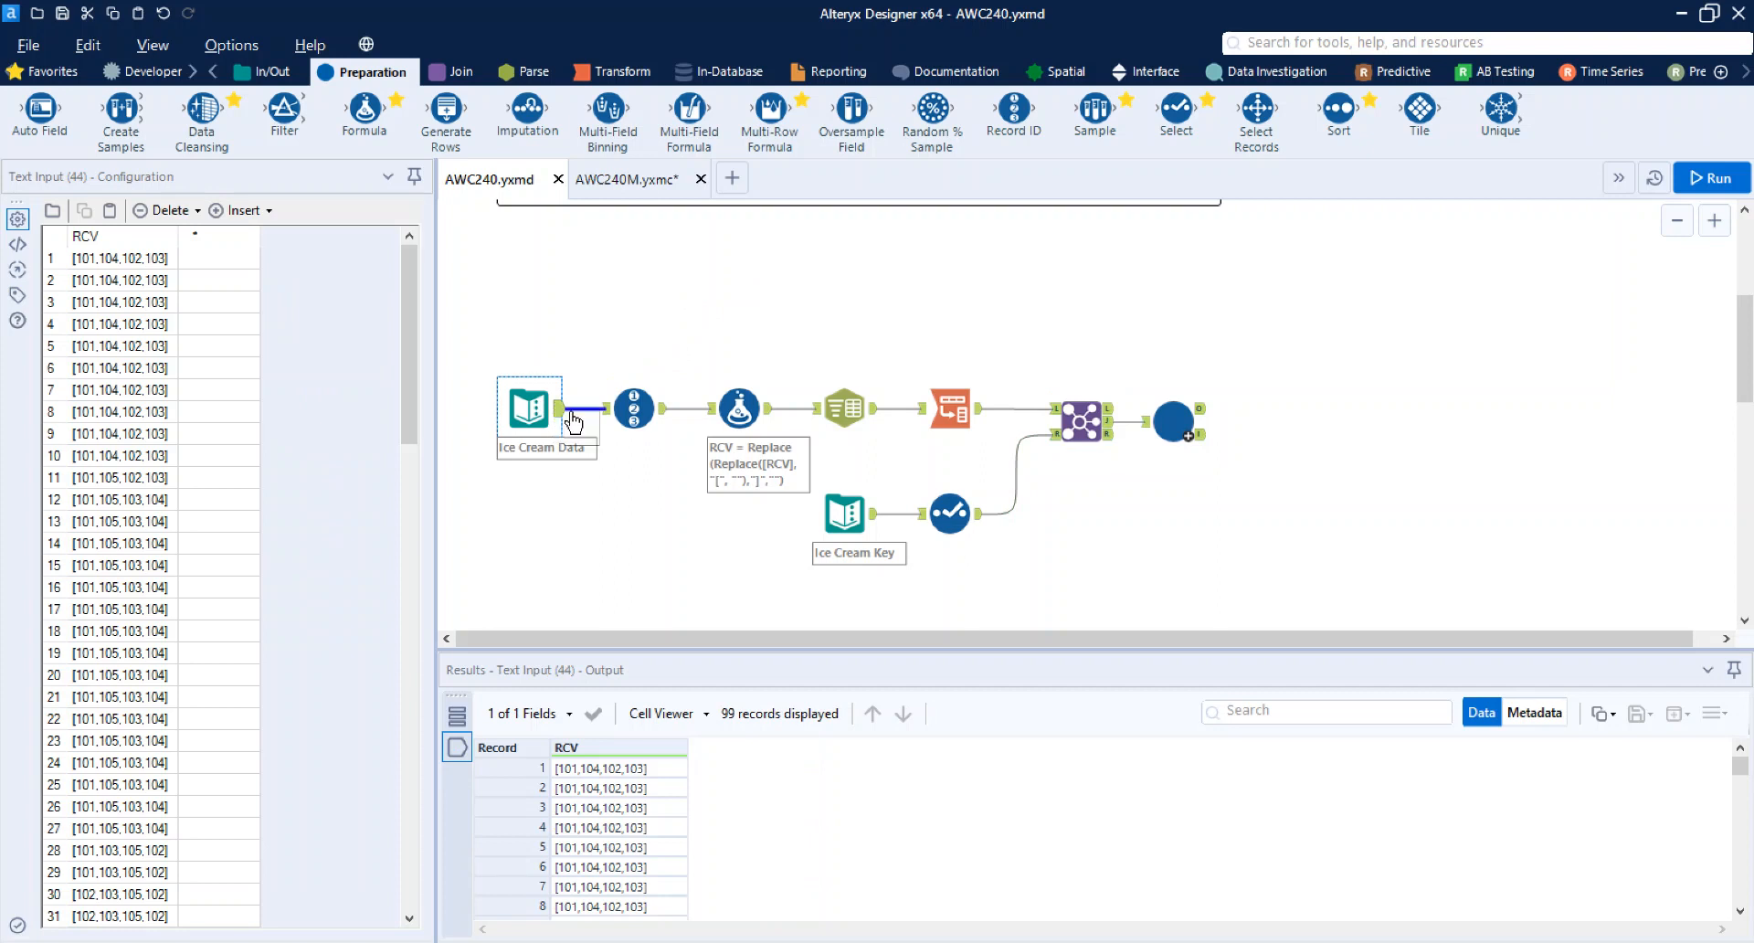
left_click(634, 408)
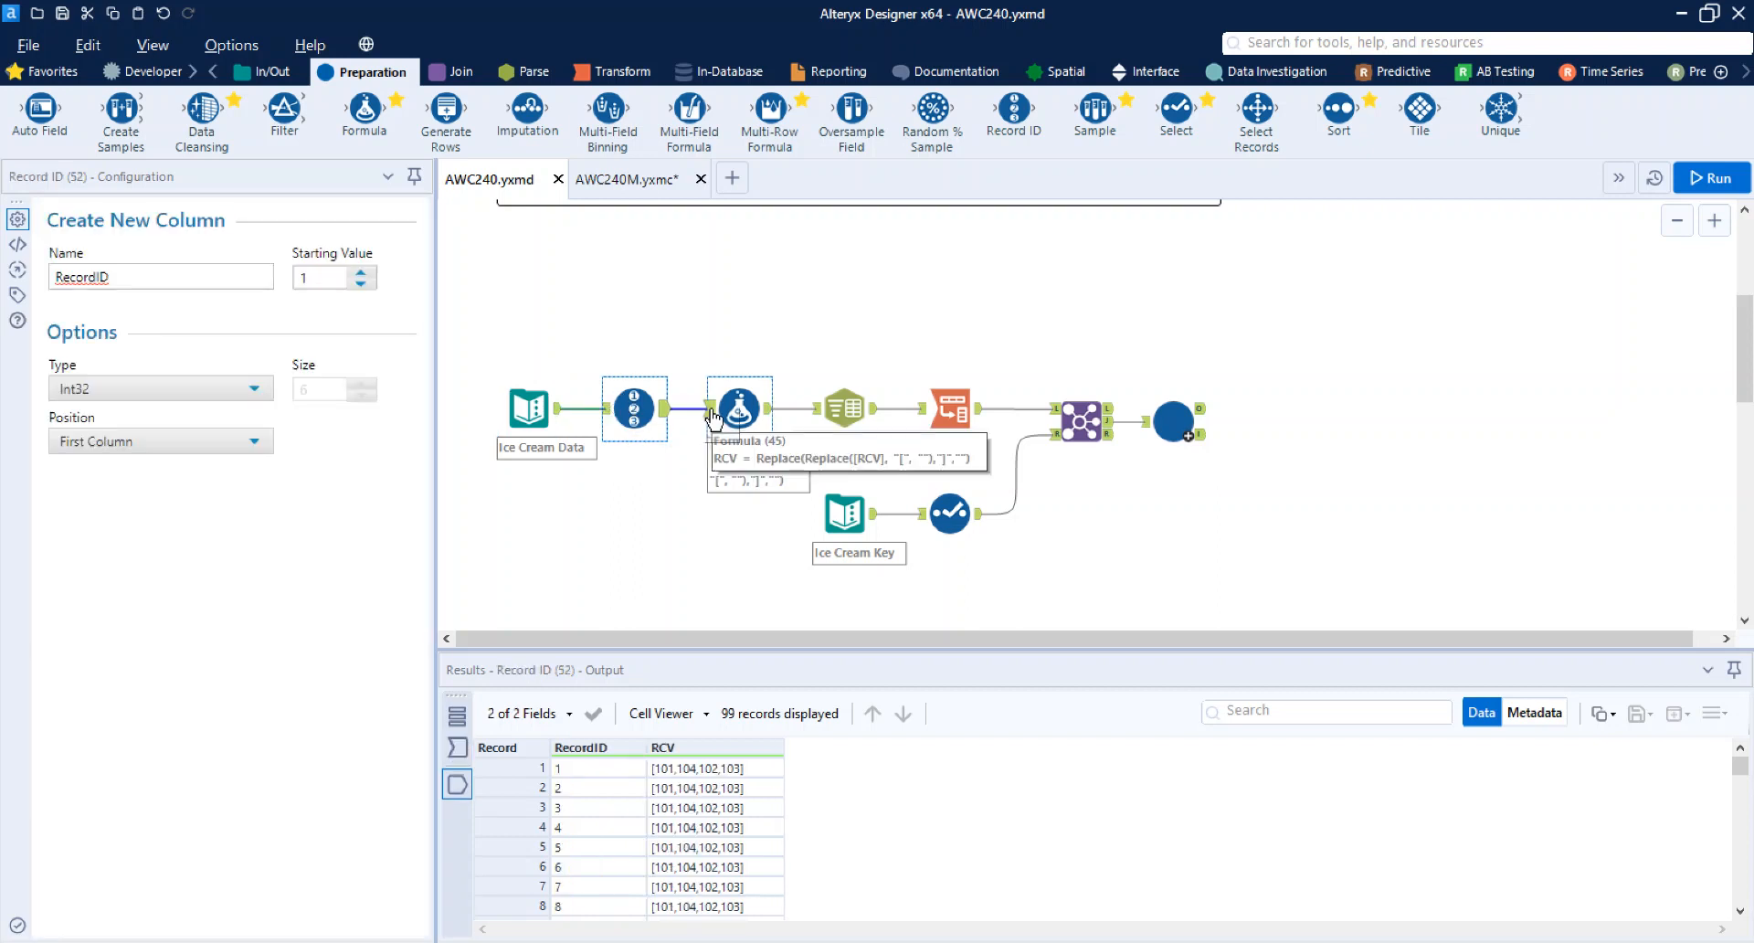
left_click(717, 416)
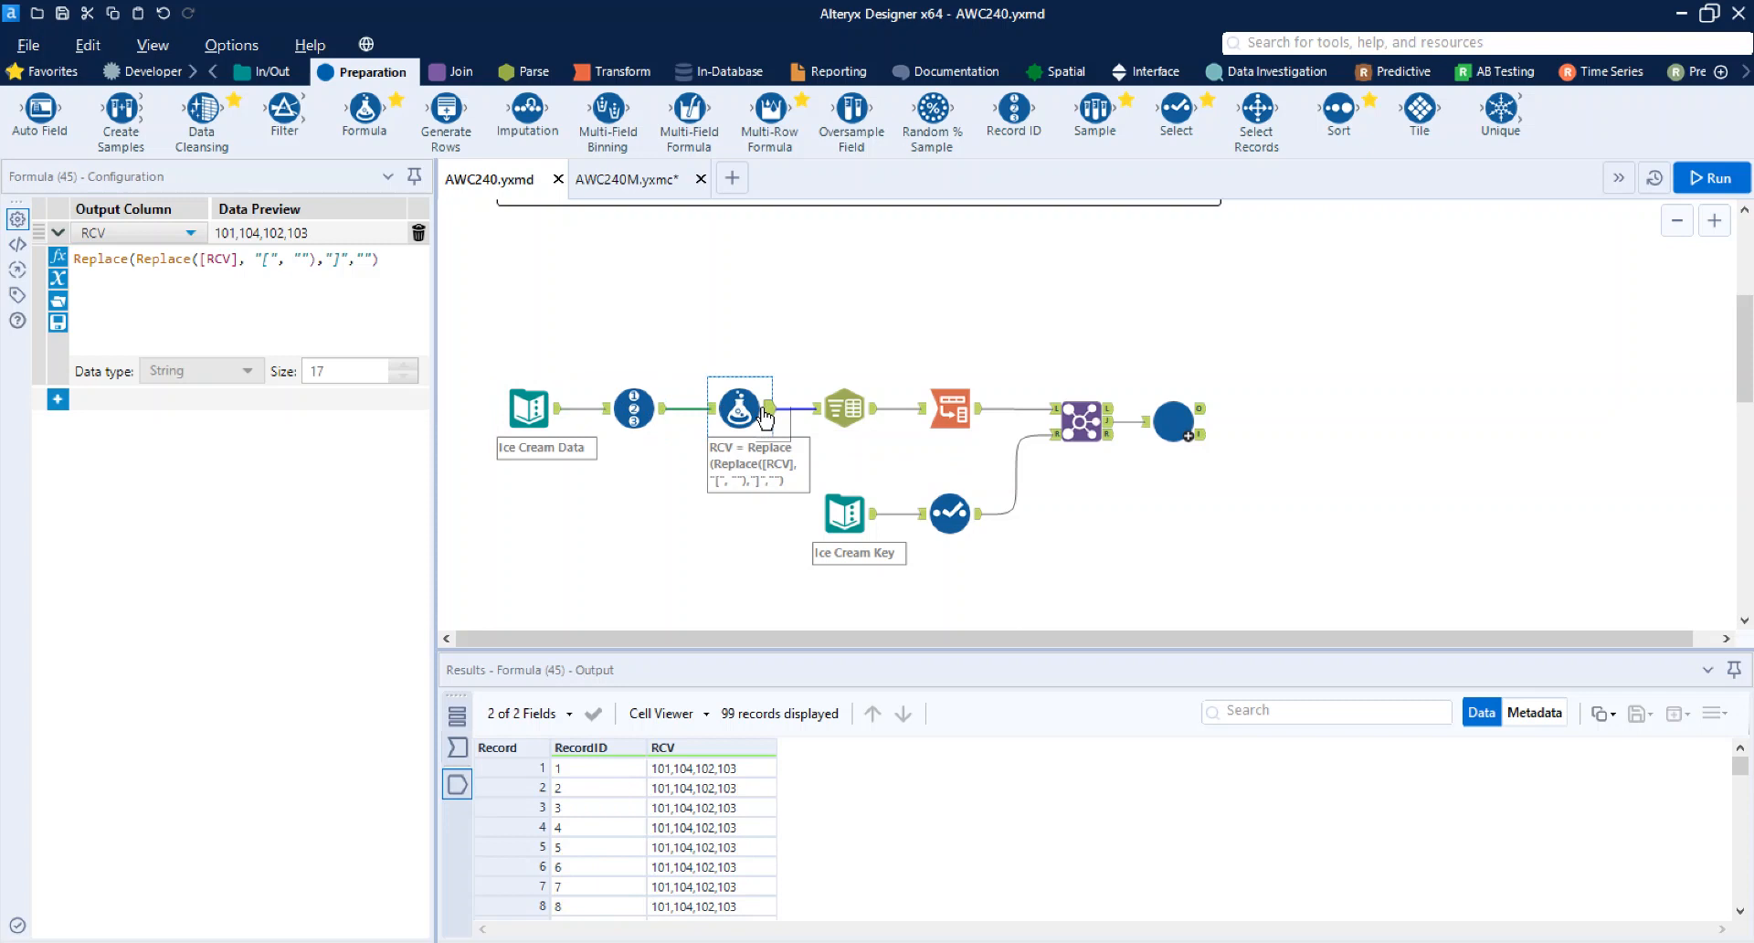
left_click(845, 408)
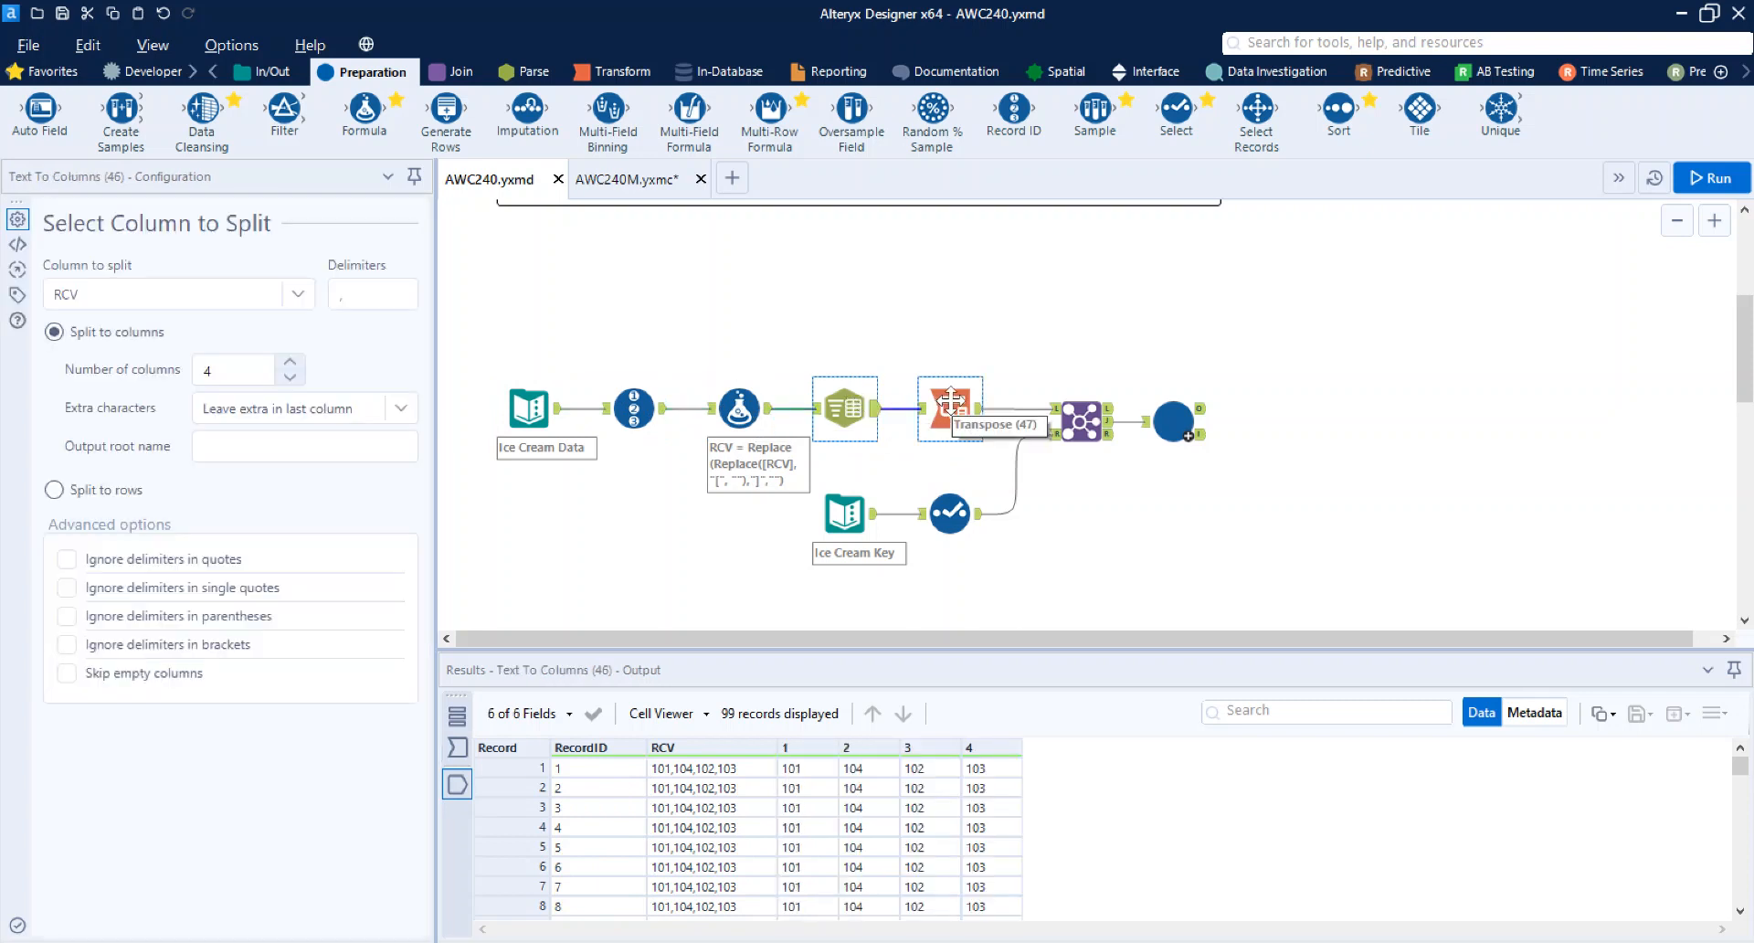
left_click(950, 400)
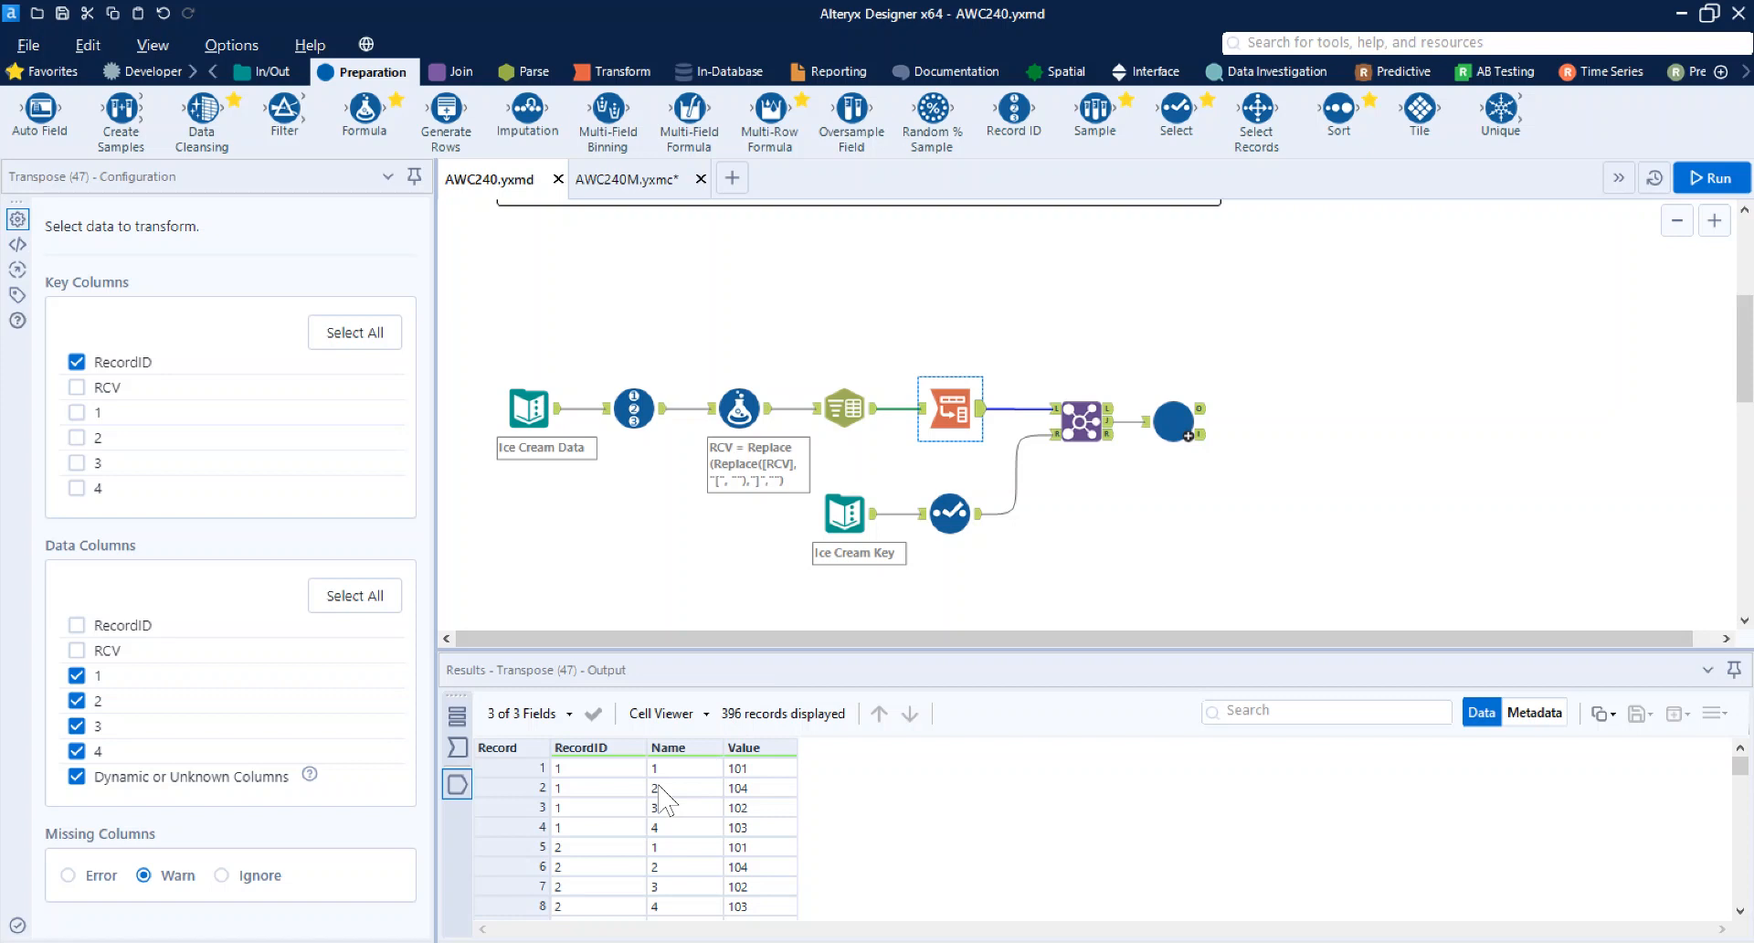
left_click(1115, 426)
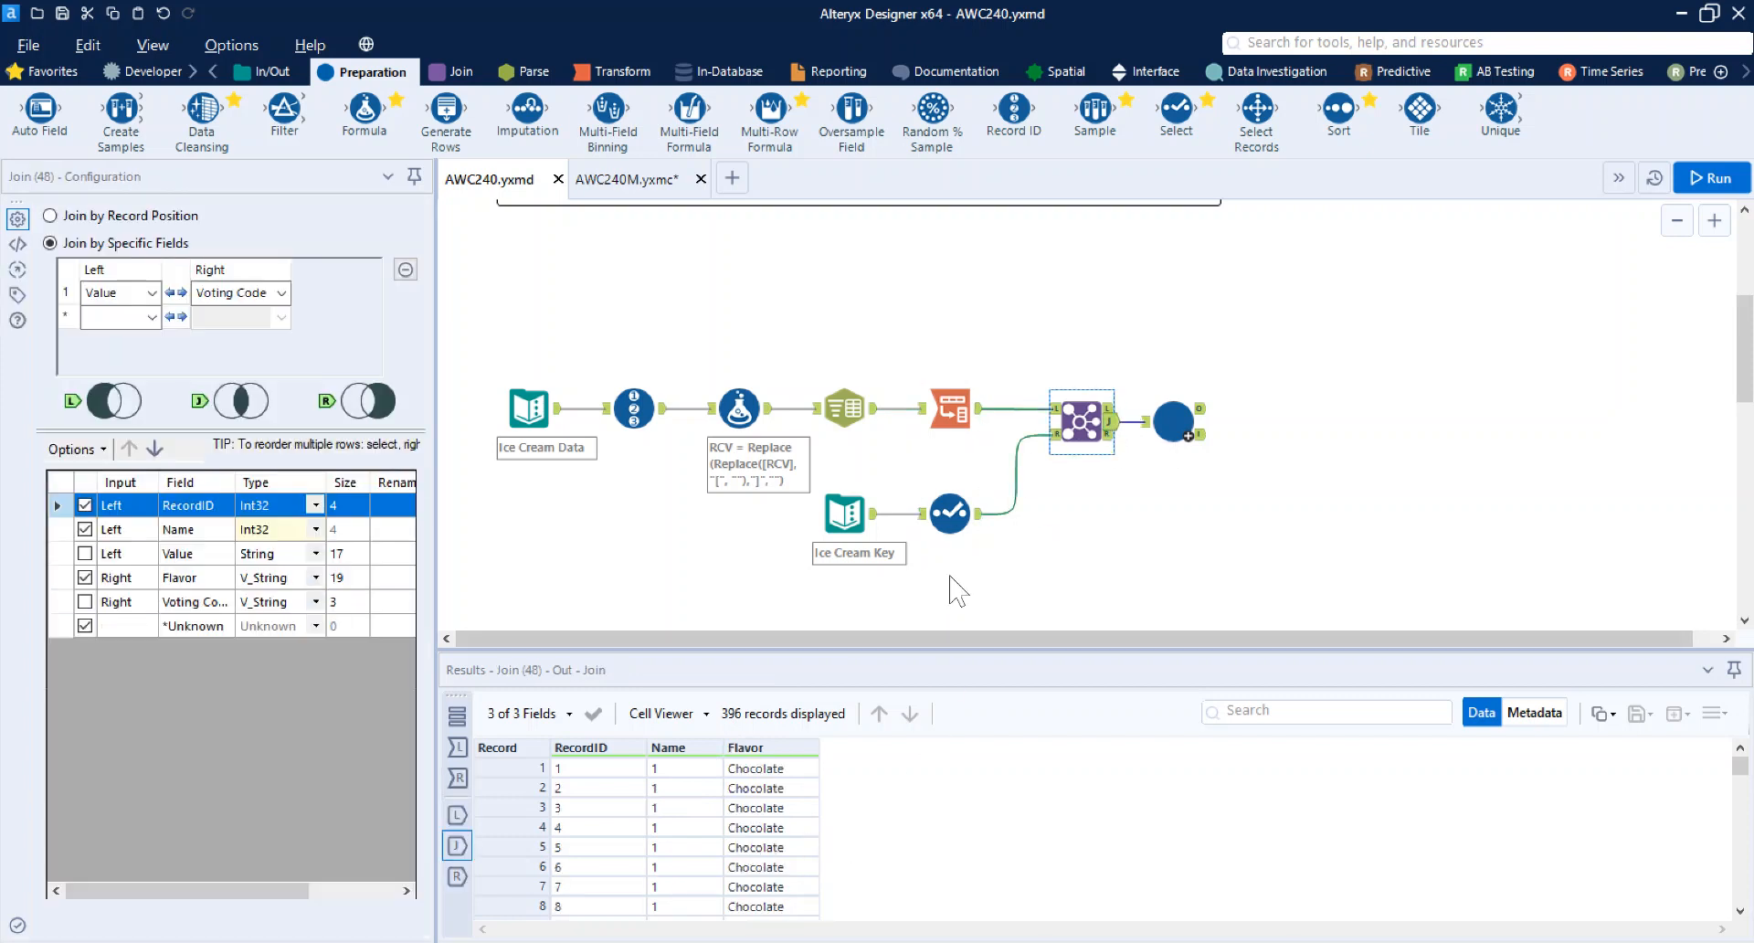
In the AWC240M.yxmc macro, inspect the [Name] = 1 filter's True output, both vote-counting Summarize tools and the Append Fields tool after them
left_click(624, 183)
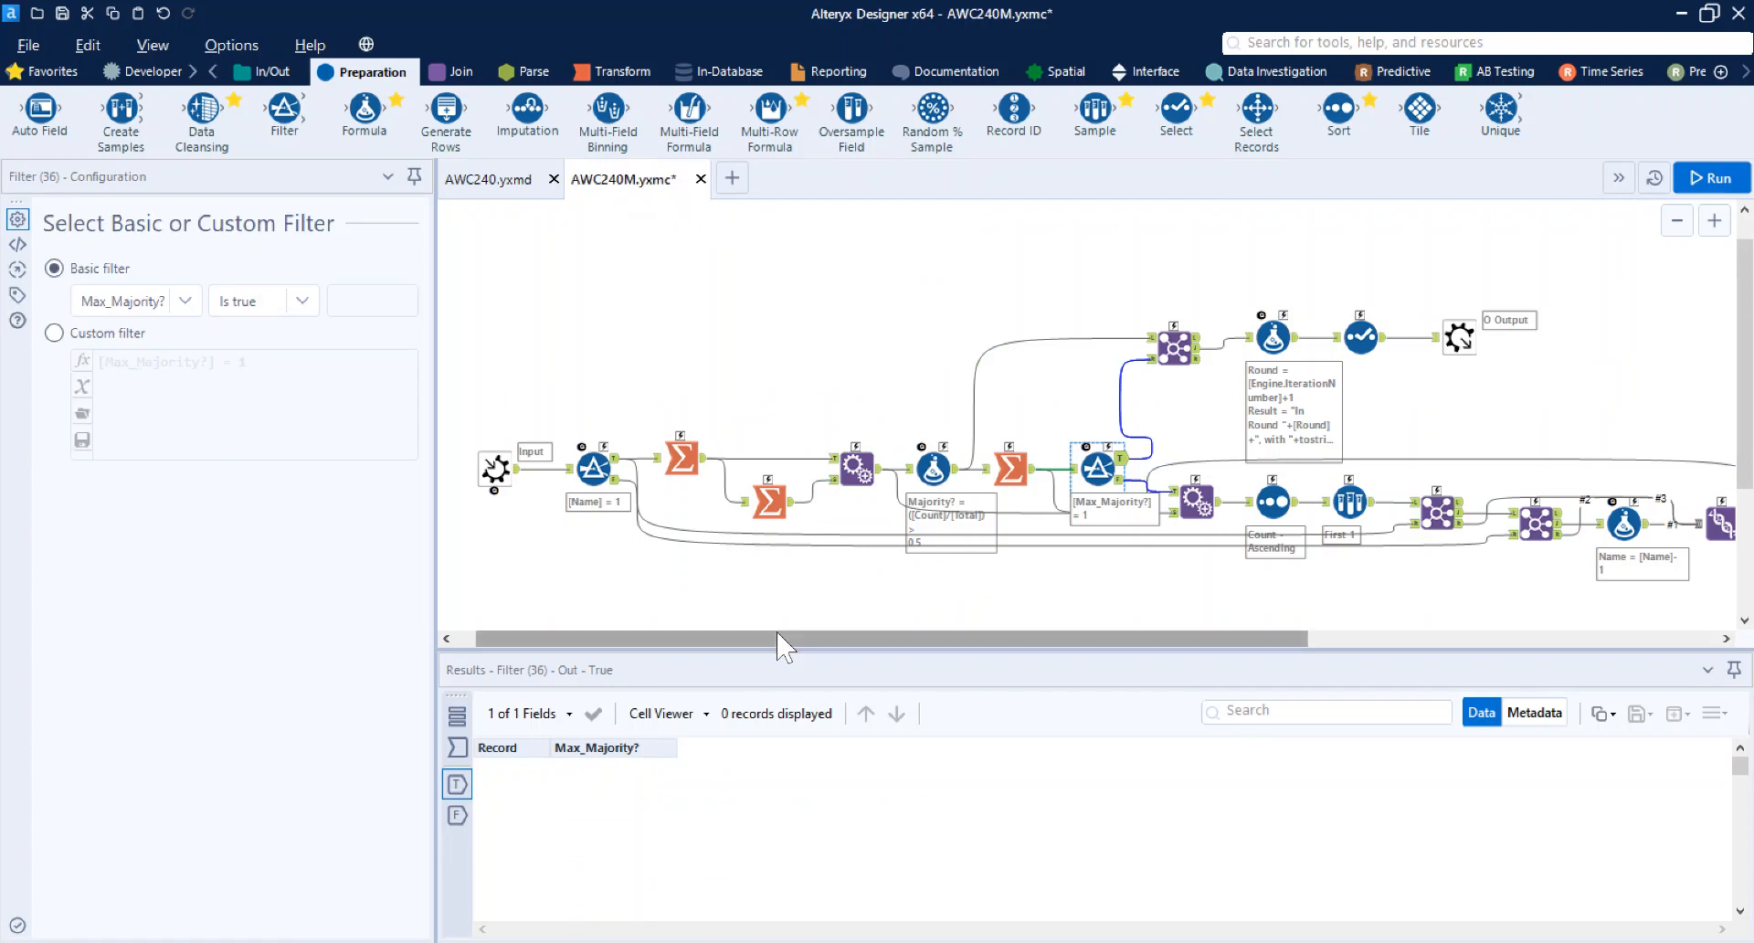
left_click(574, 473)
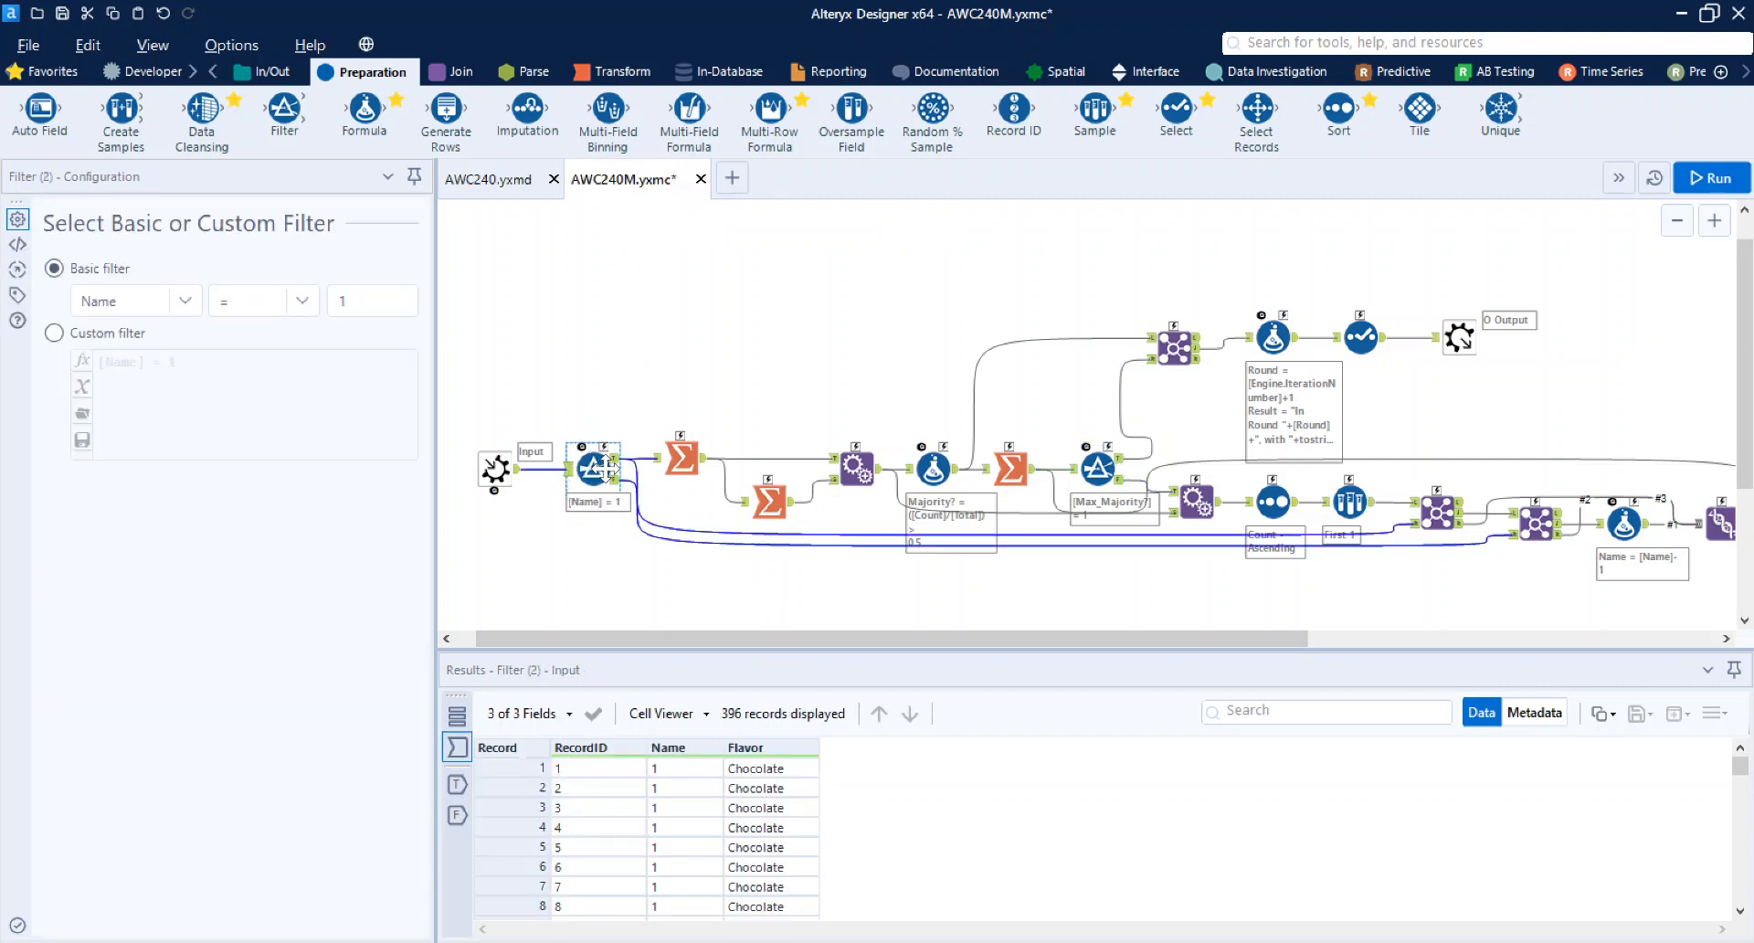
left_click(617, 458)
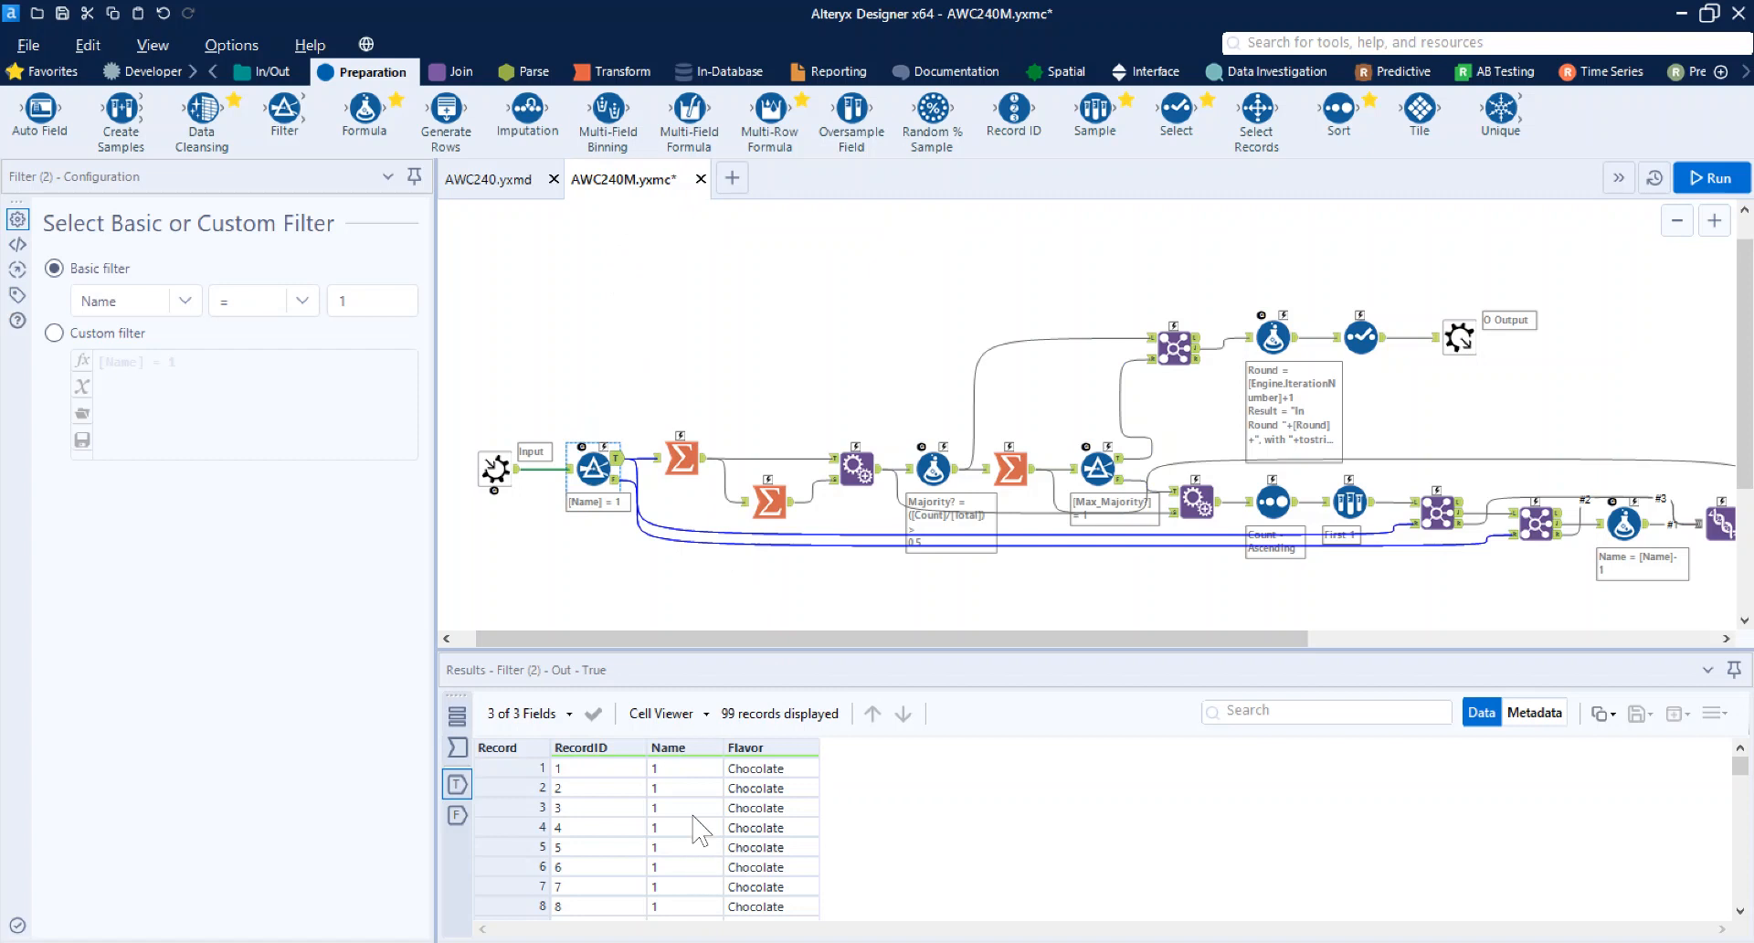
left_click(692, 462)
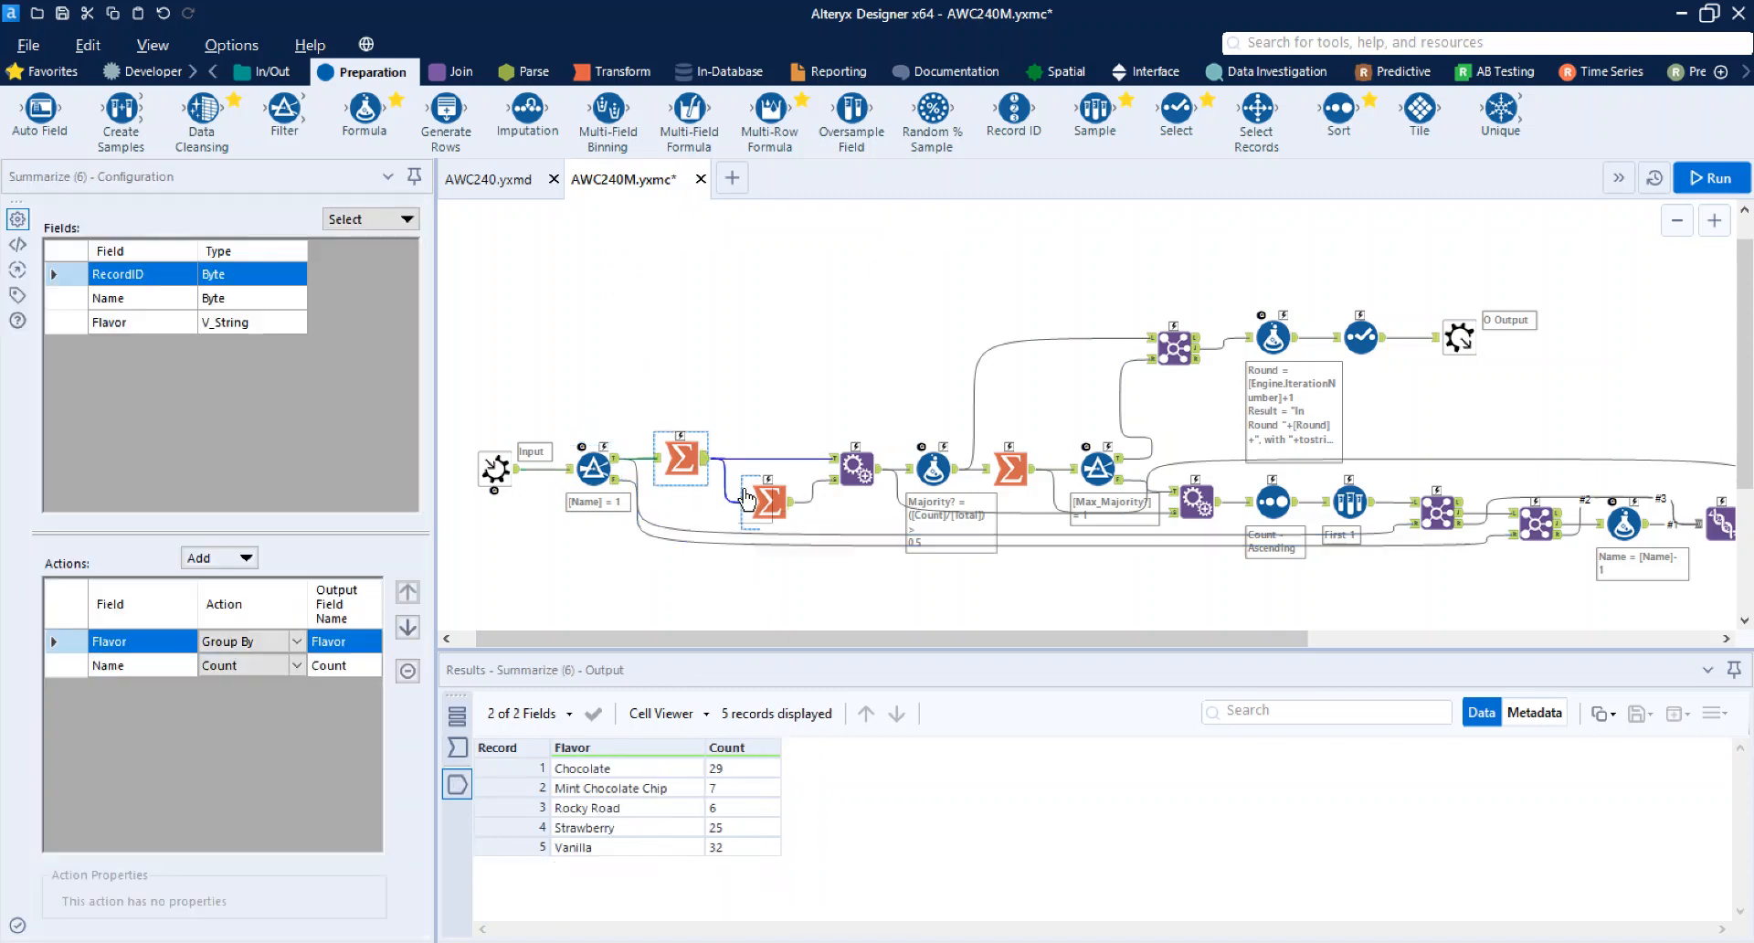
left_click(763, 496)
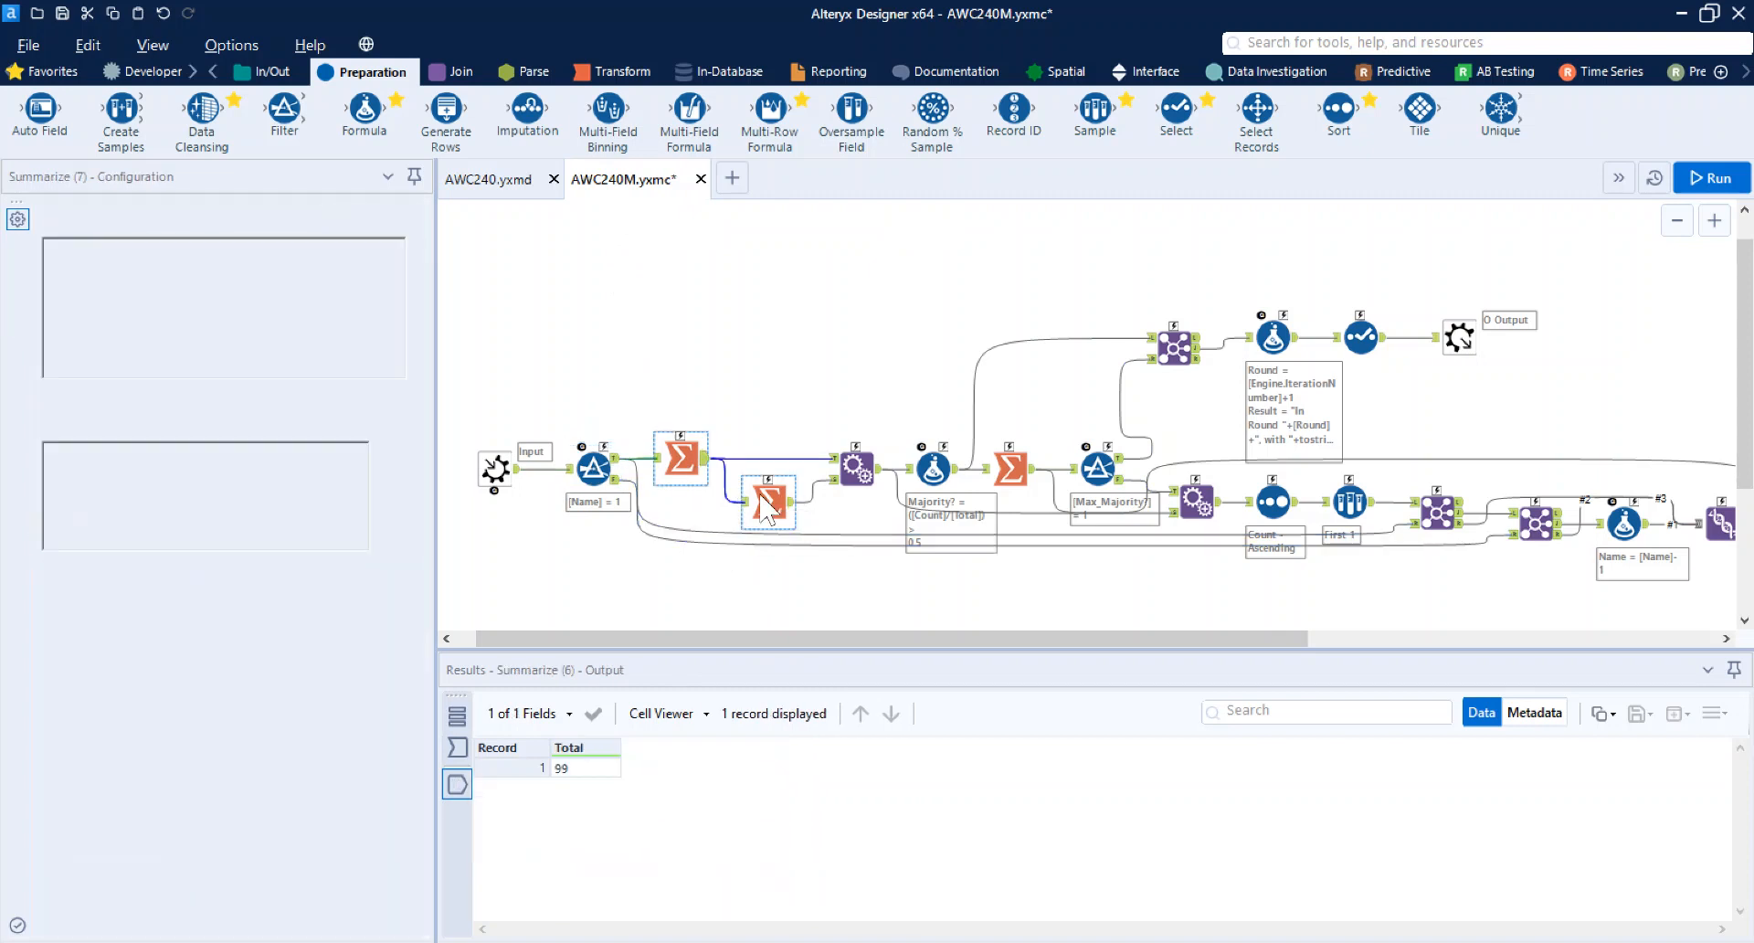
left_click(848, 473)
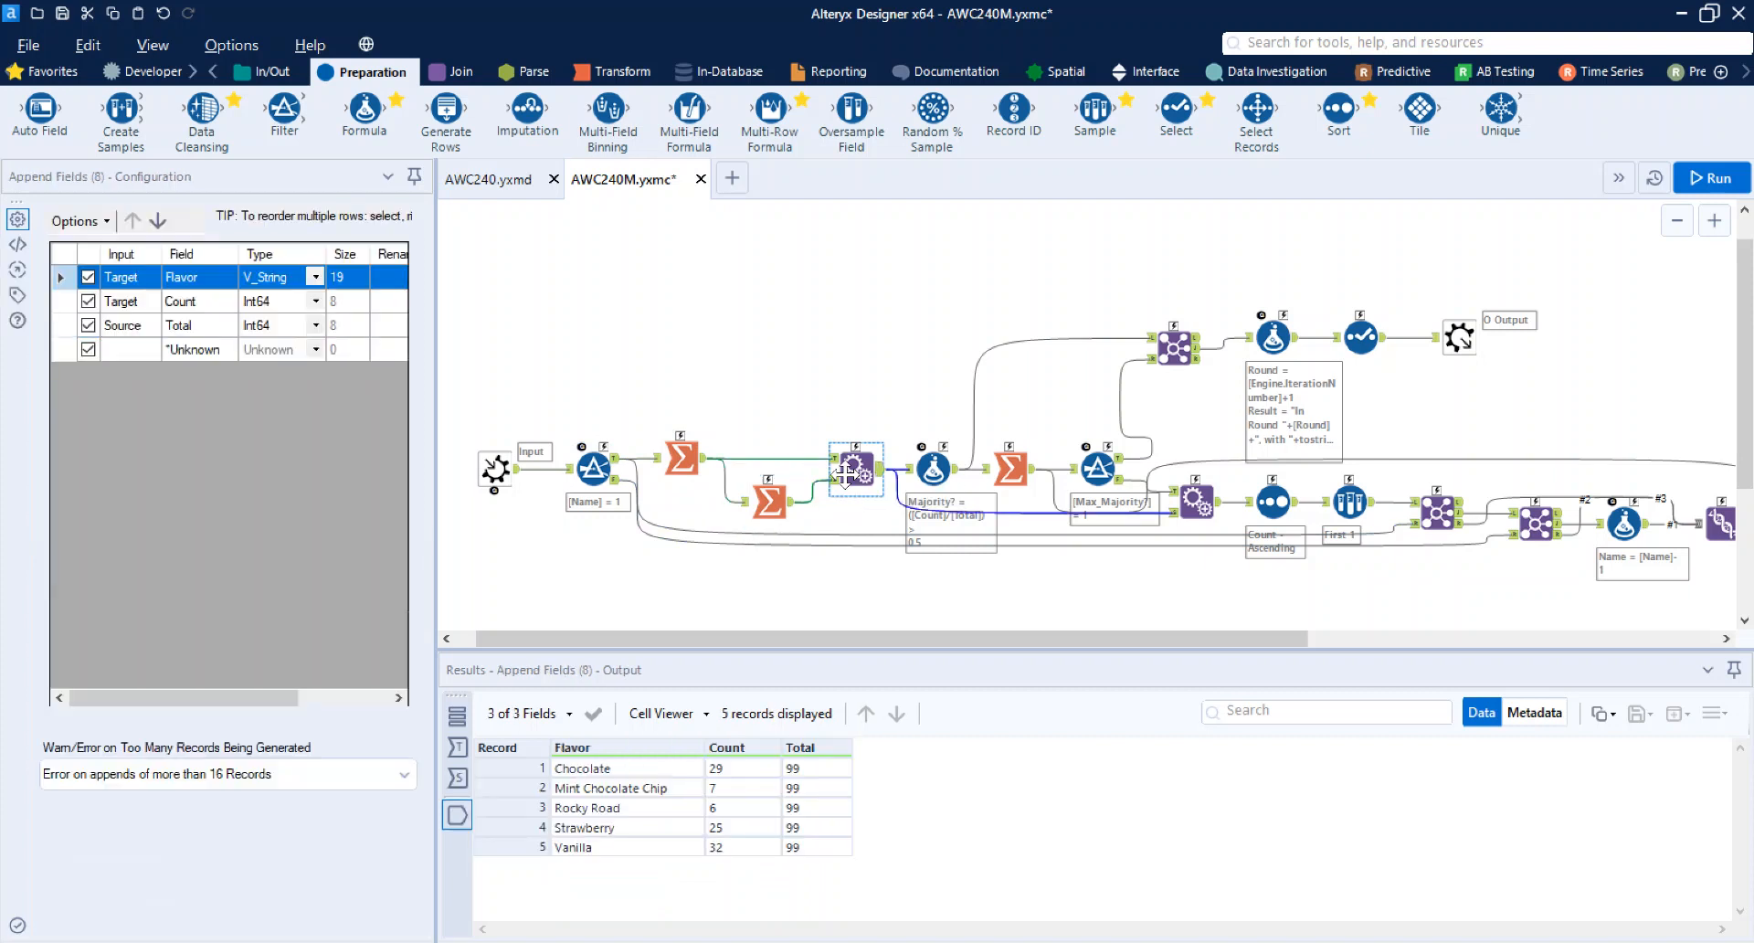
Examine the majority check: the Majority? formula, the Summarize taking its maximum, the Max_Majority? filter and the upper Join
left_click(926, 473)
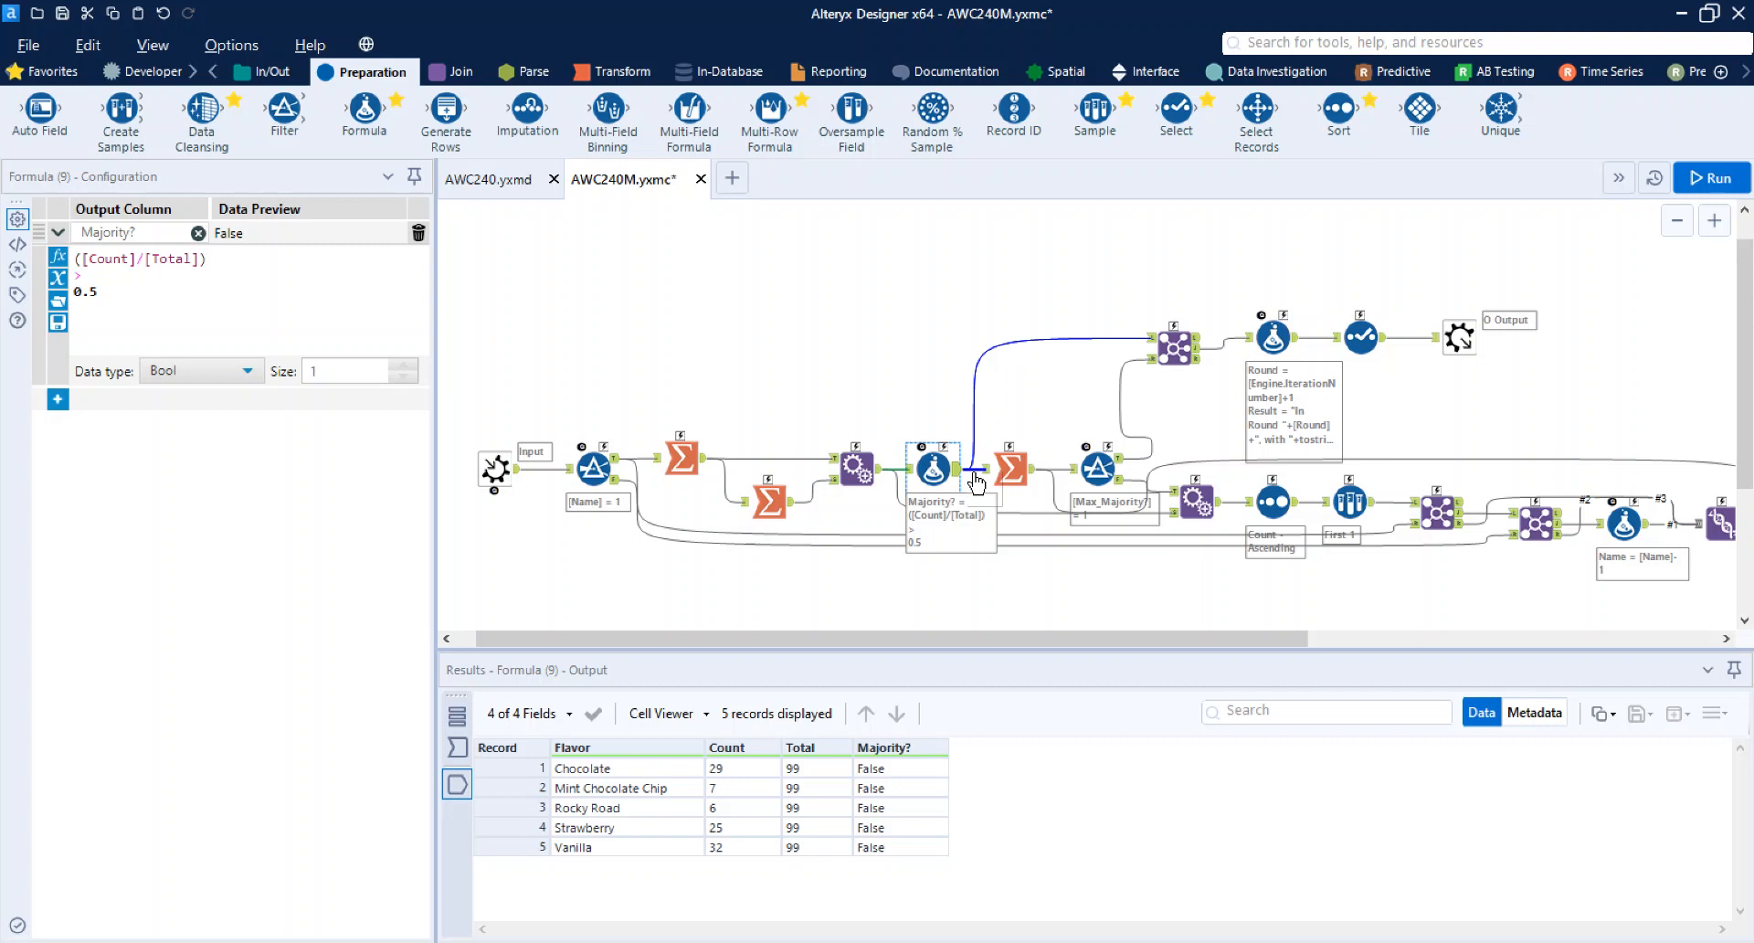
left_click(1008, 474)
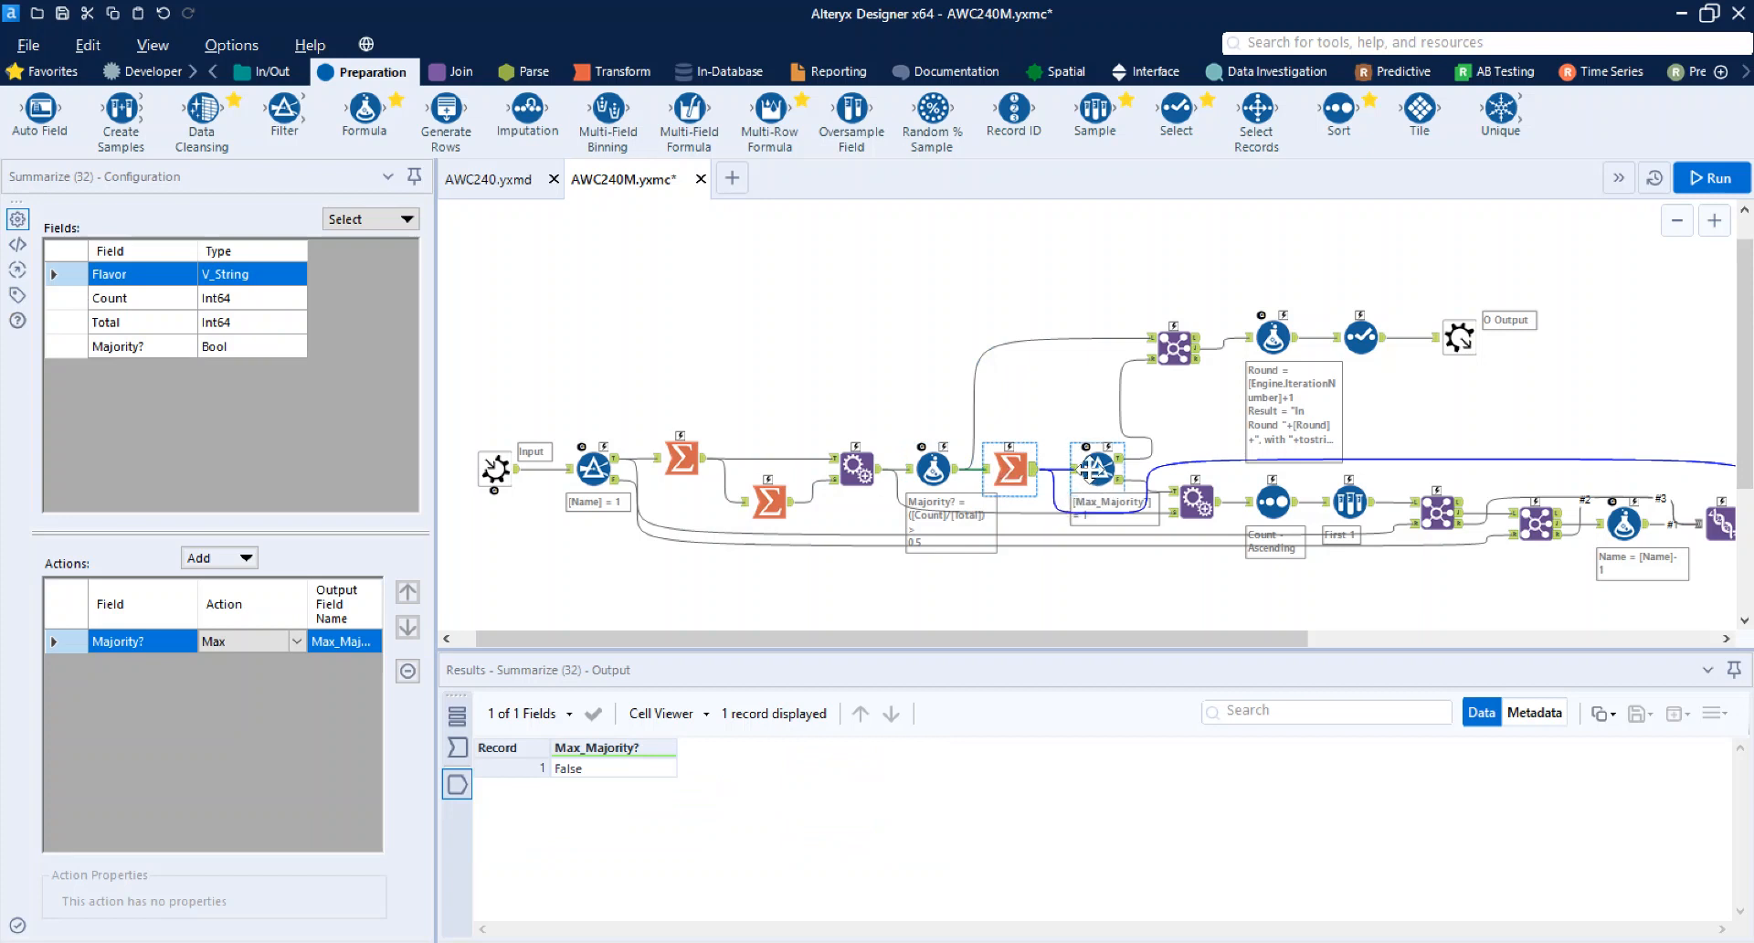
left_click(1098, 469)
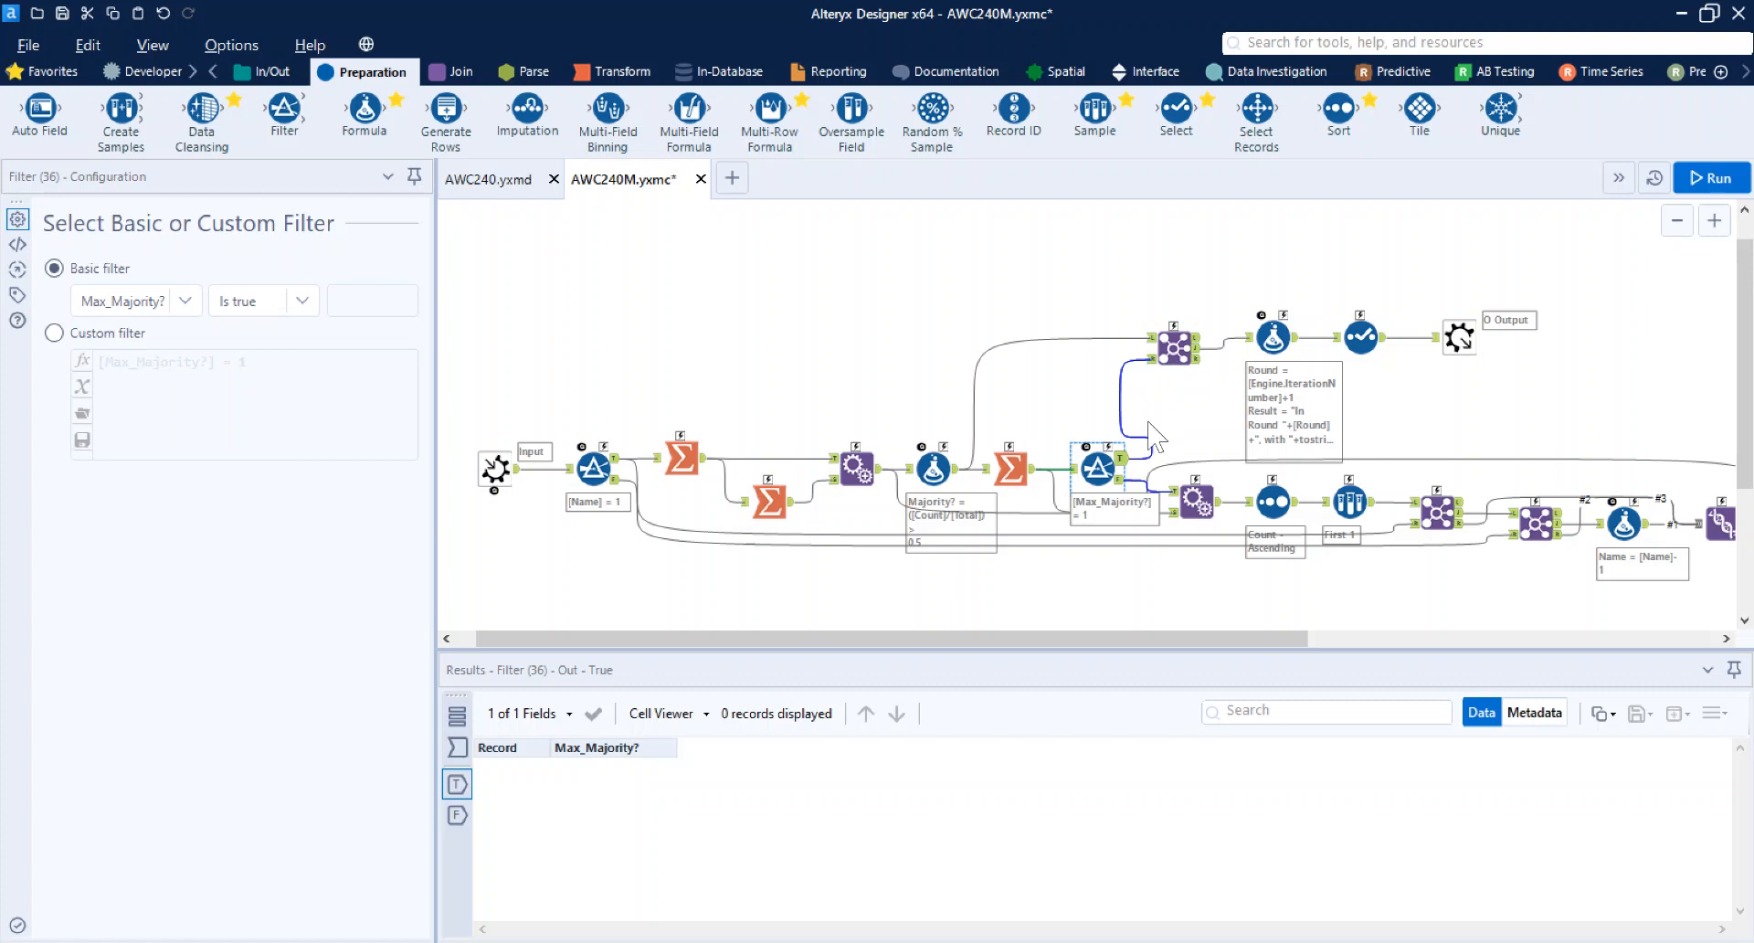
left_click(1175, 342)
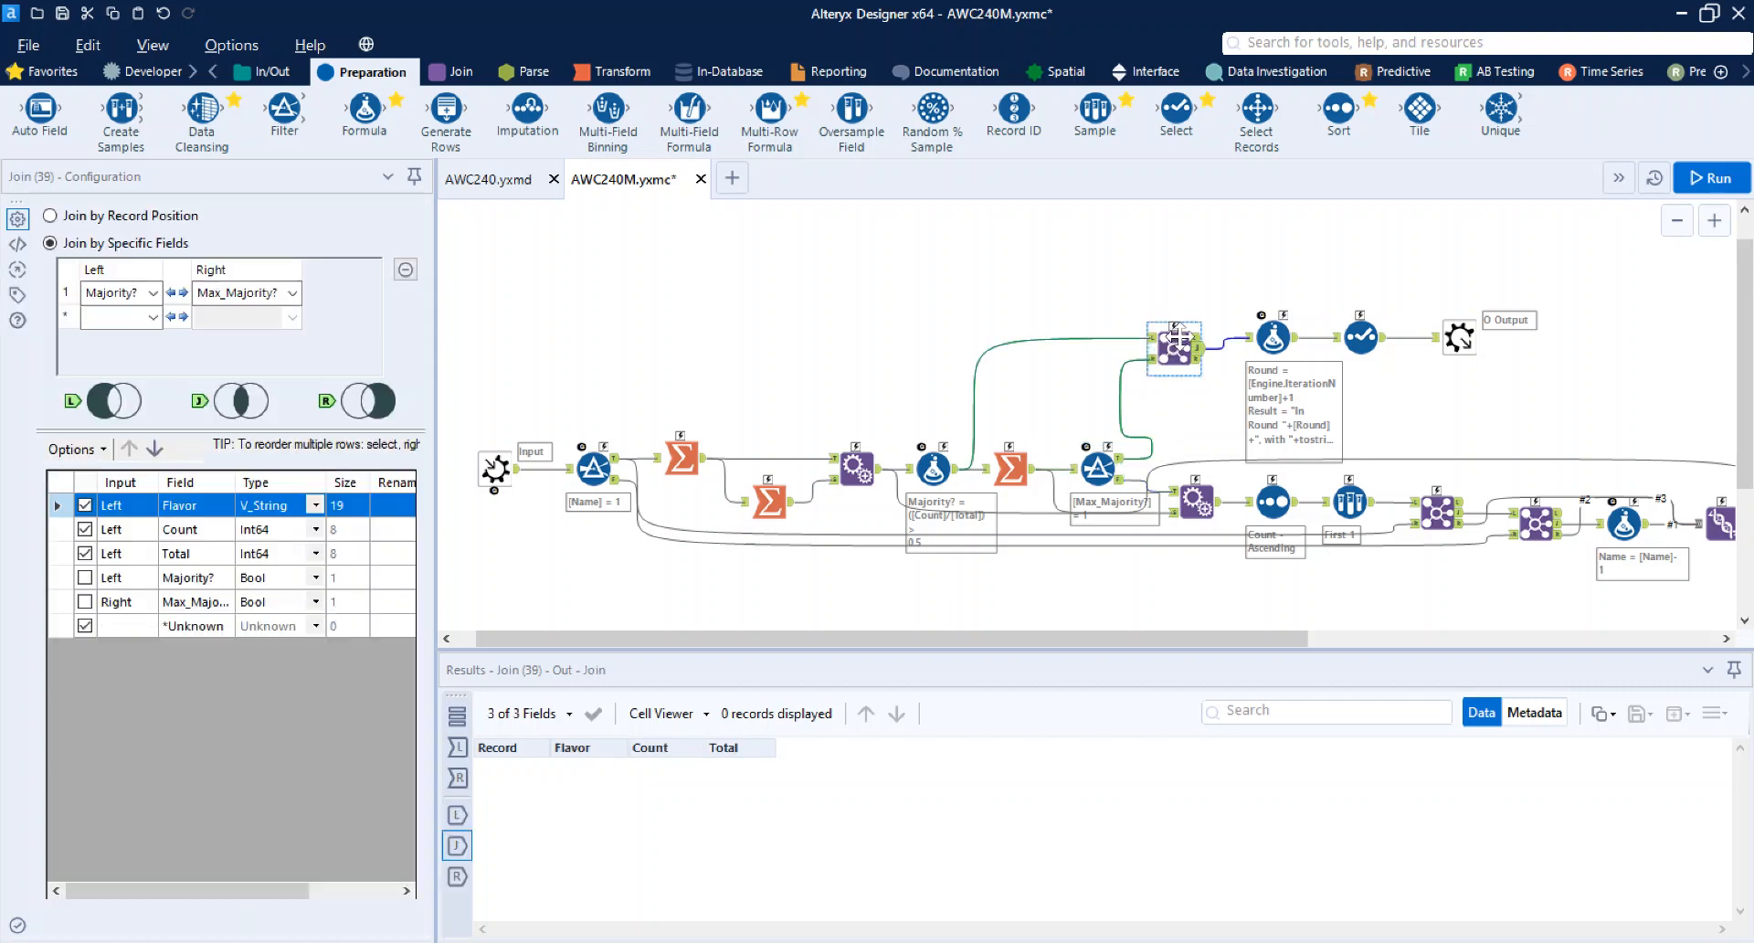
left_click(935, 466)
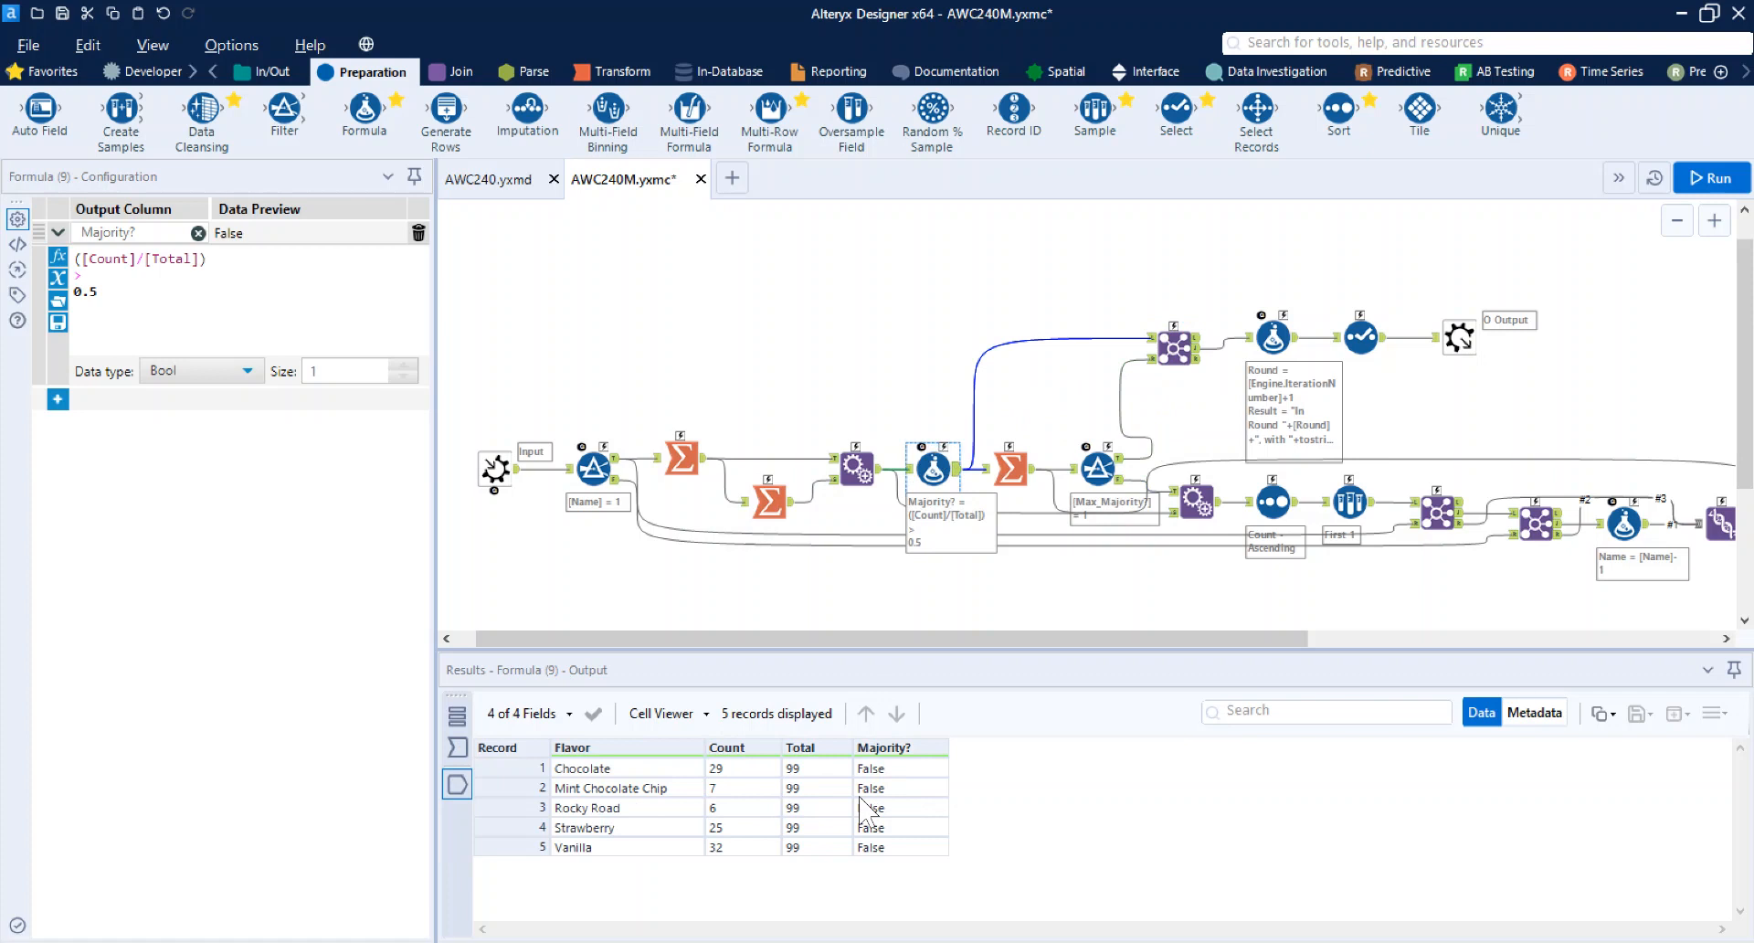
Examine the Round and Result expressions in the winner formula and the fields kept by the Select tool before the macro output
left_click(1273, 336)
left_click(57, 400)
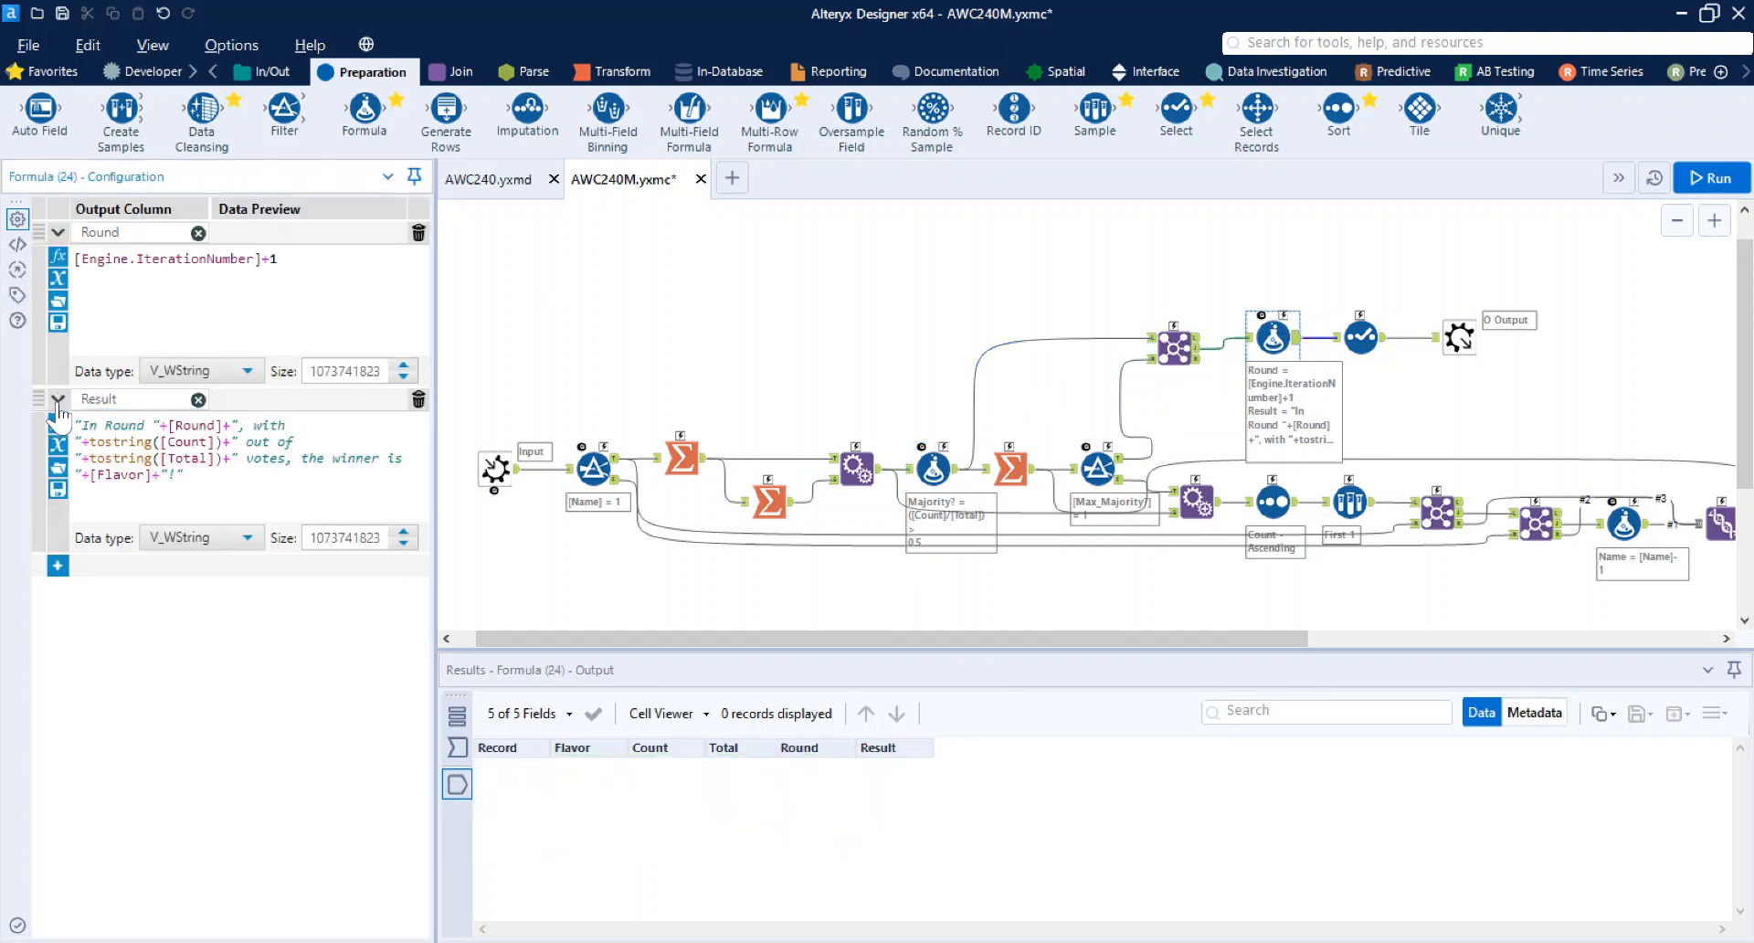
left_click(1385, 348)
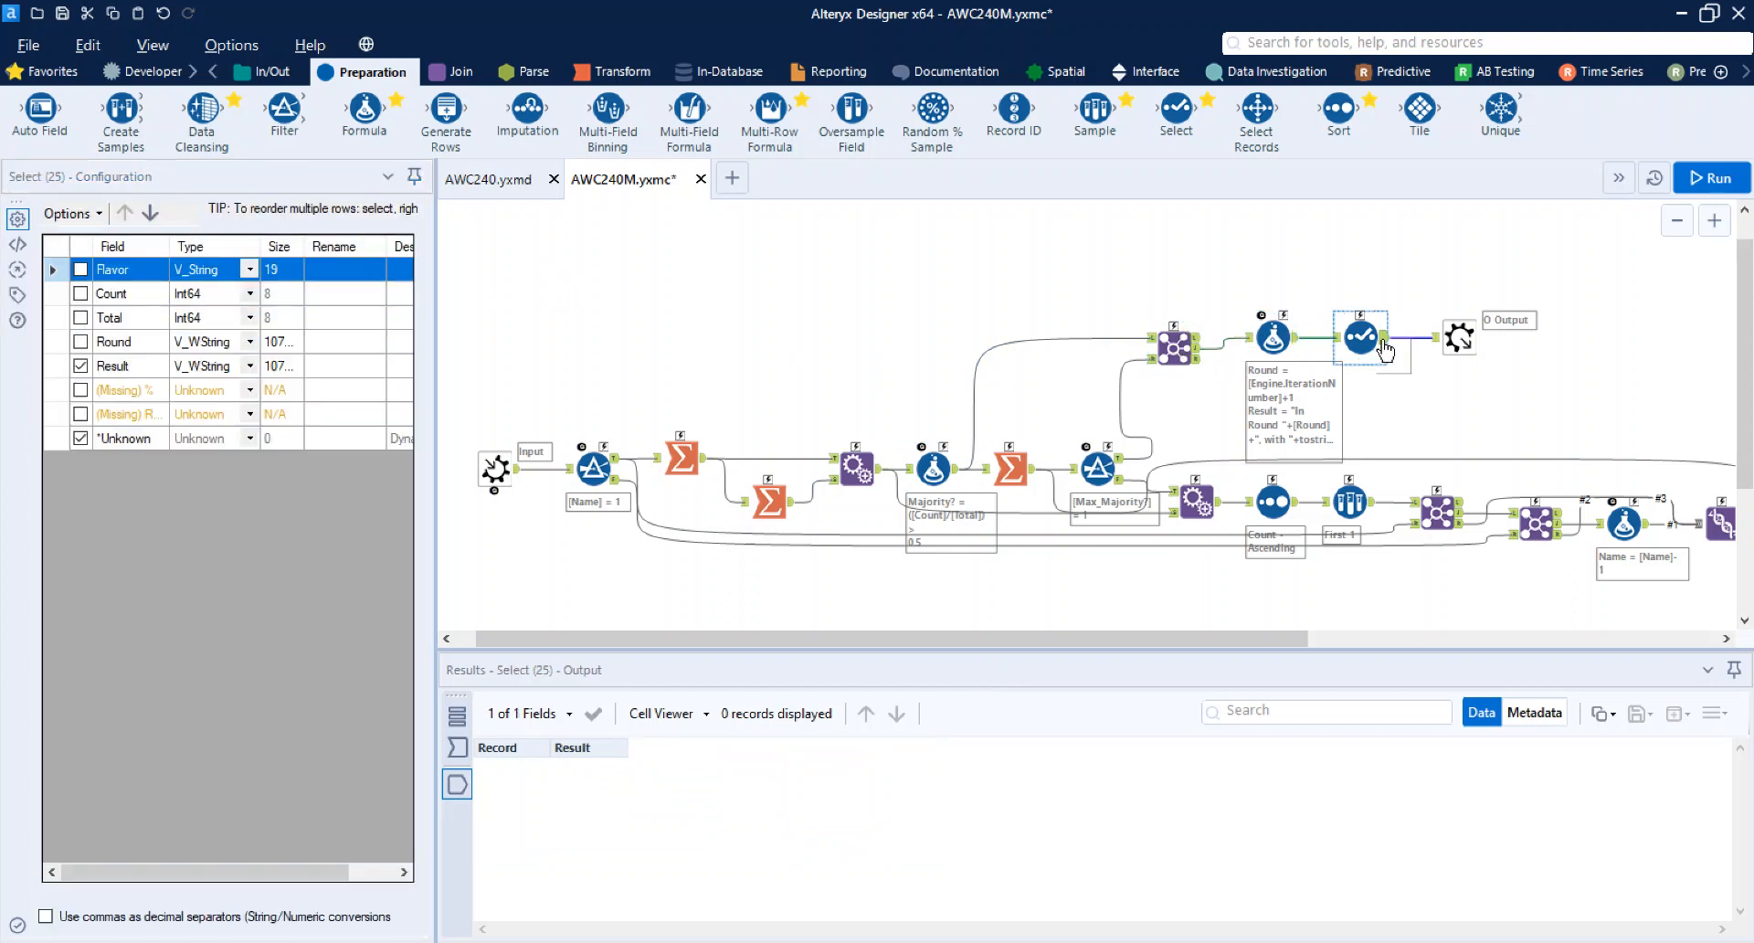
Inspect the Max_Majority? filter's False output and trace the flavor counts from the first Append Fields tool into the second
left_click(1109, 464)
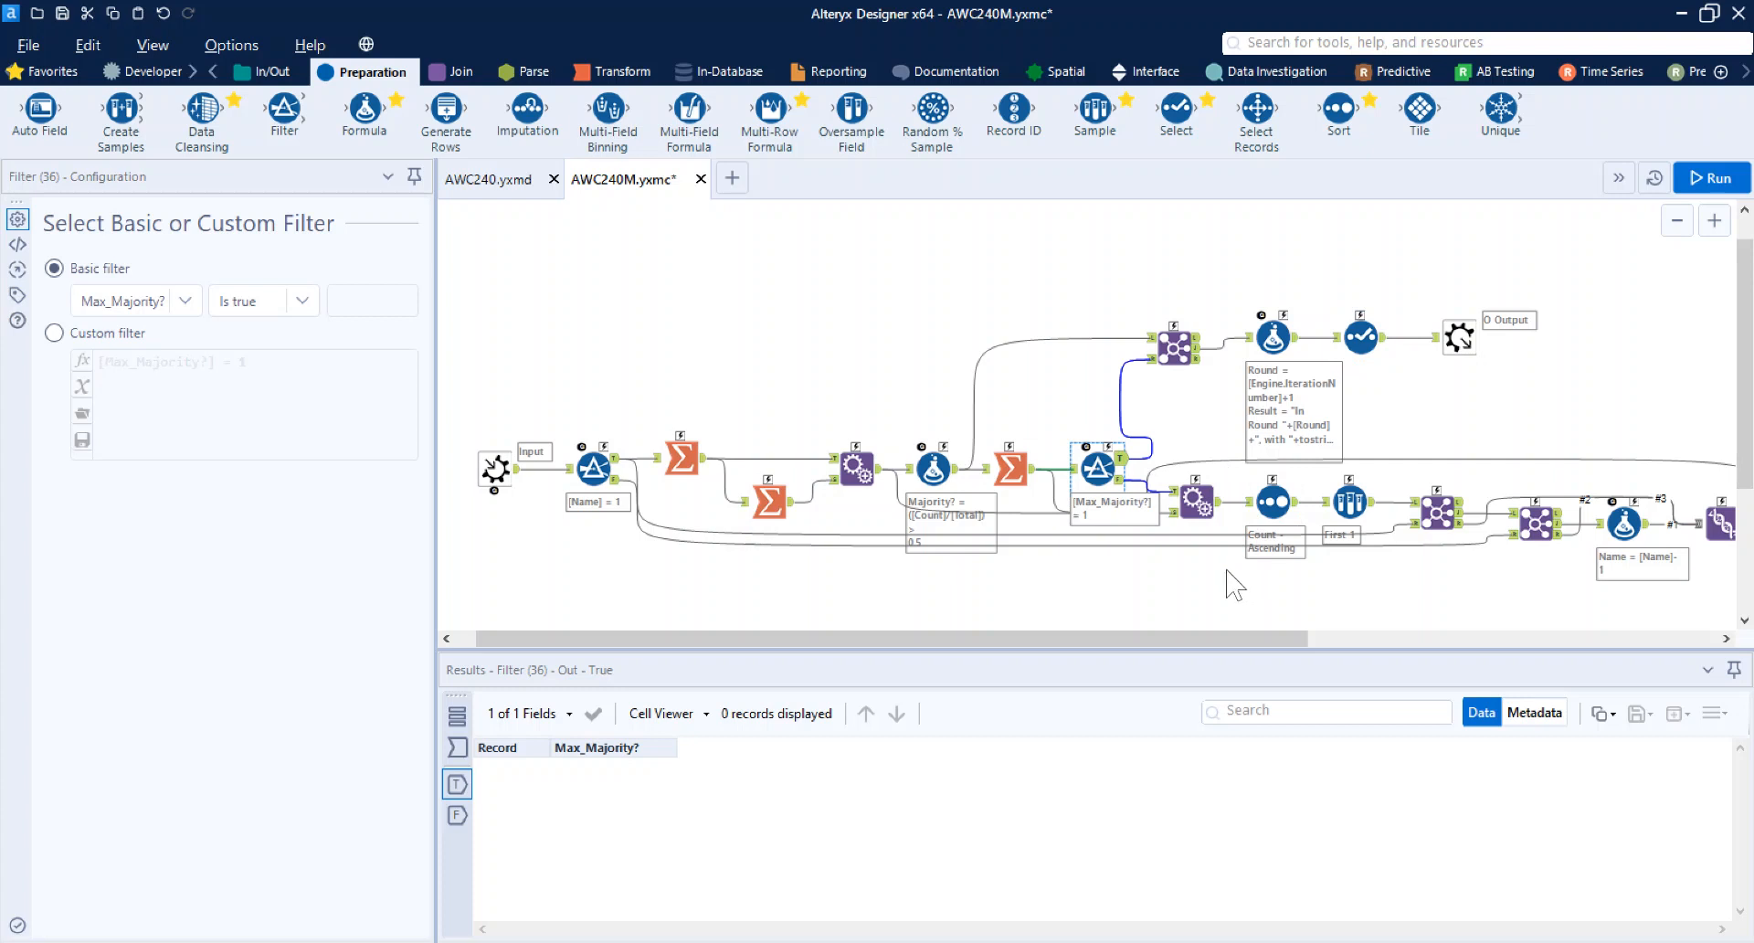
scroll(1229, 580, "up", 3)
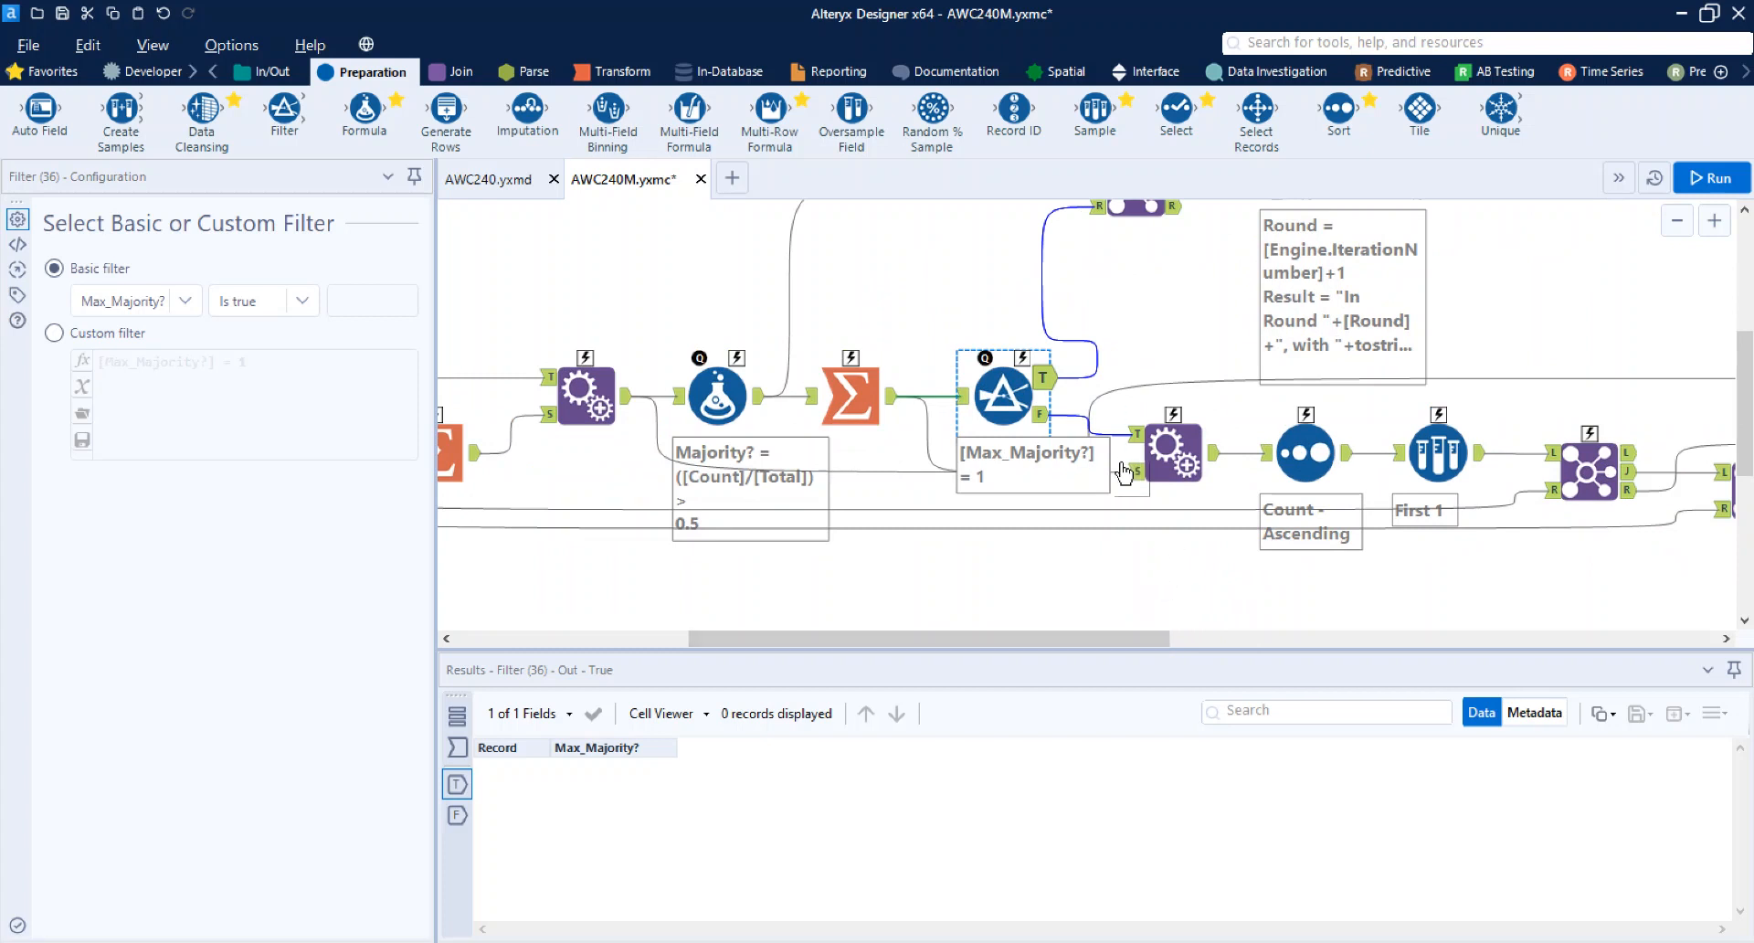
left_click(1058, 422)
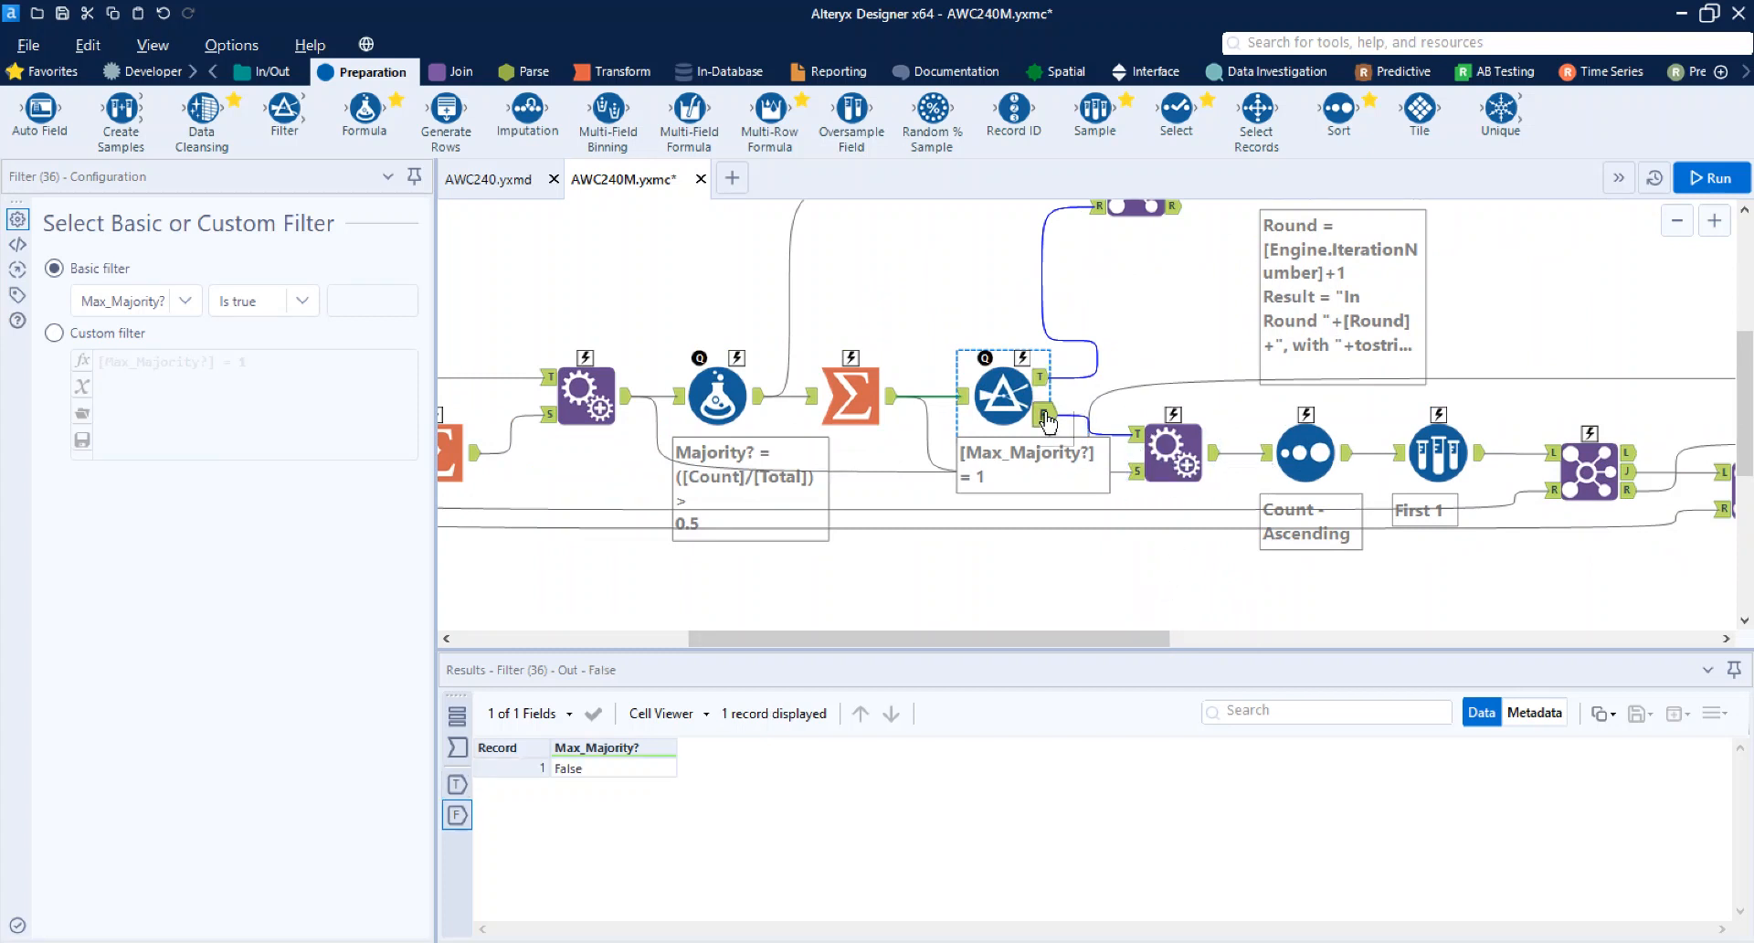
left_click(1153, 451)
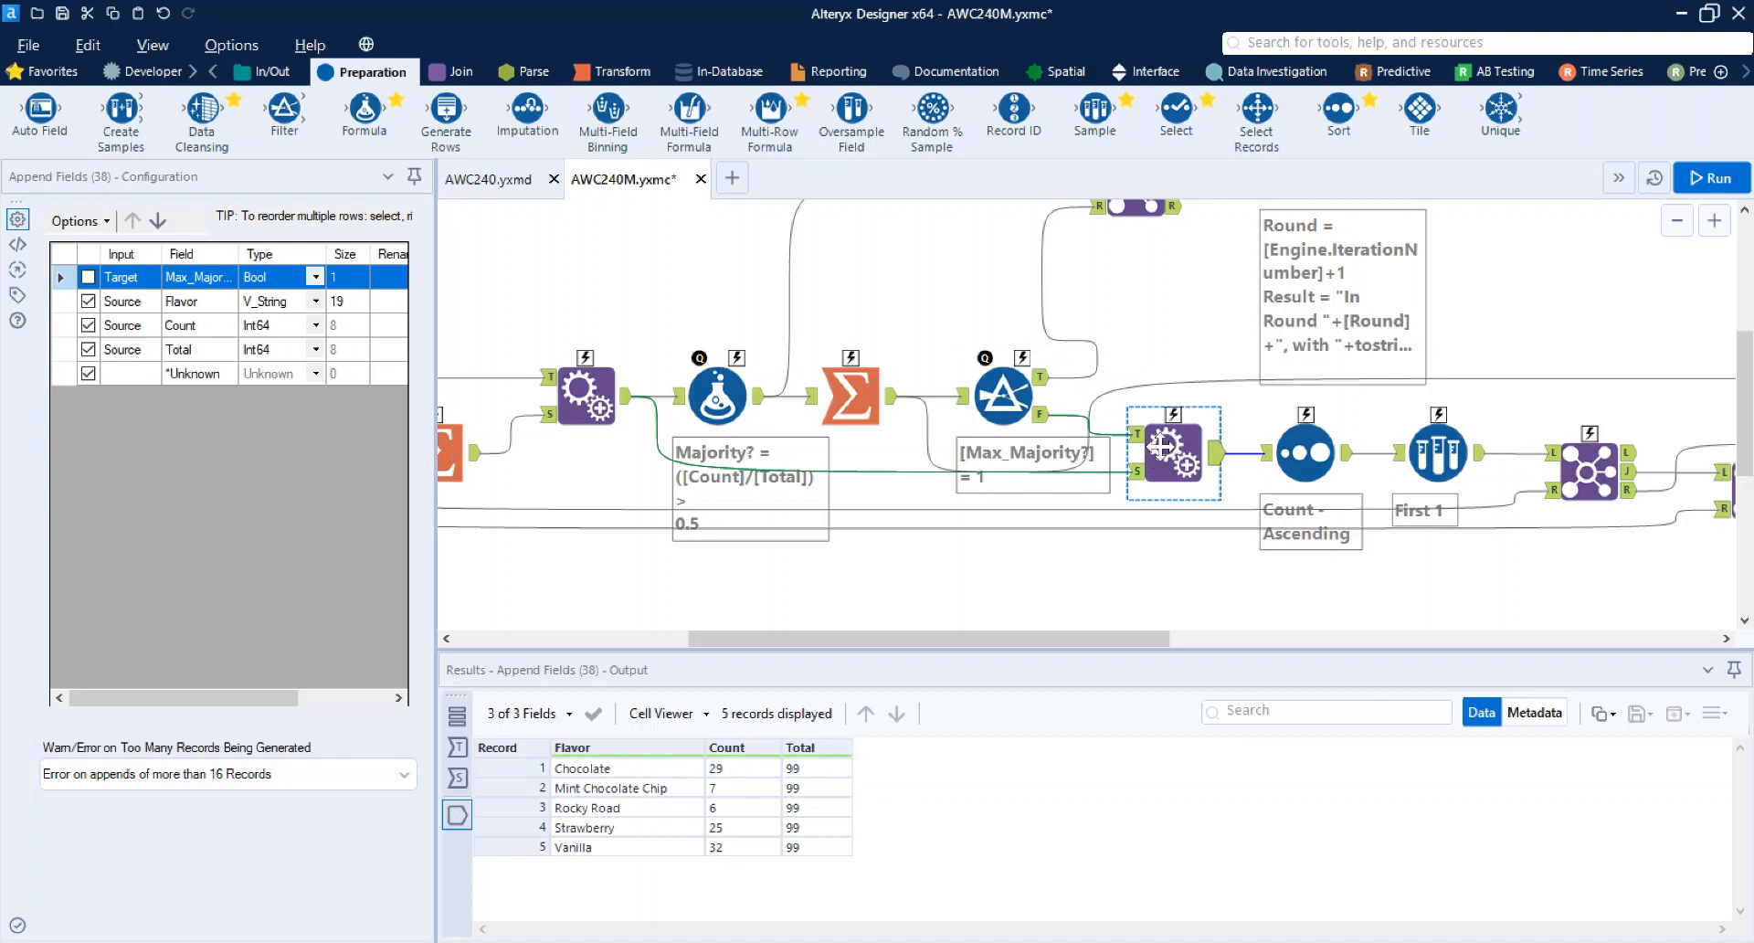
left_click(656, 417)
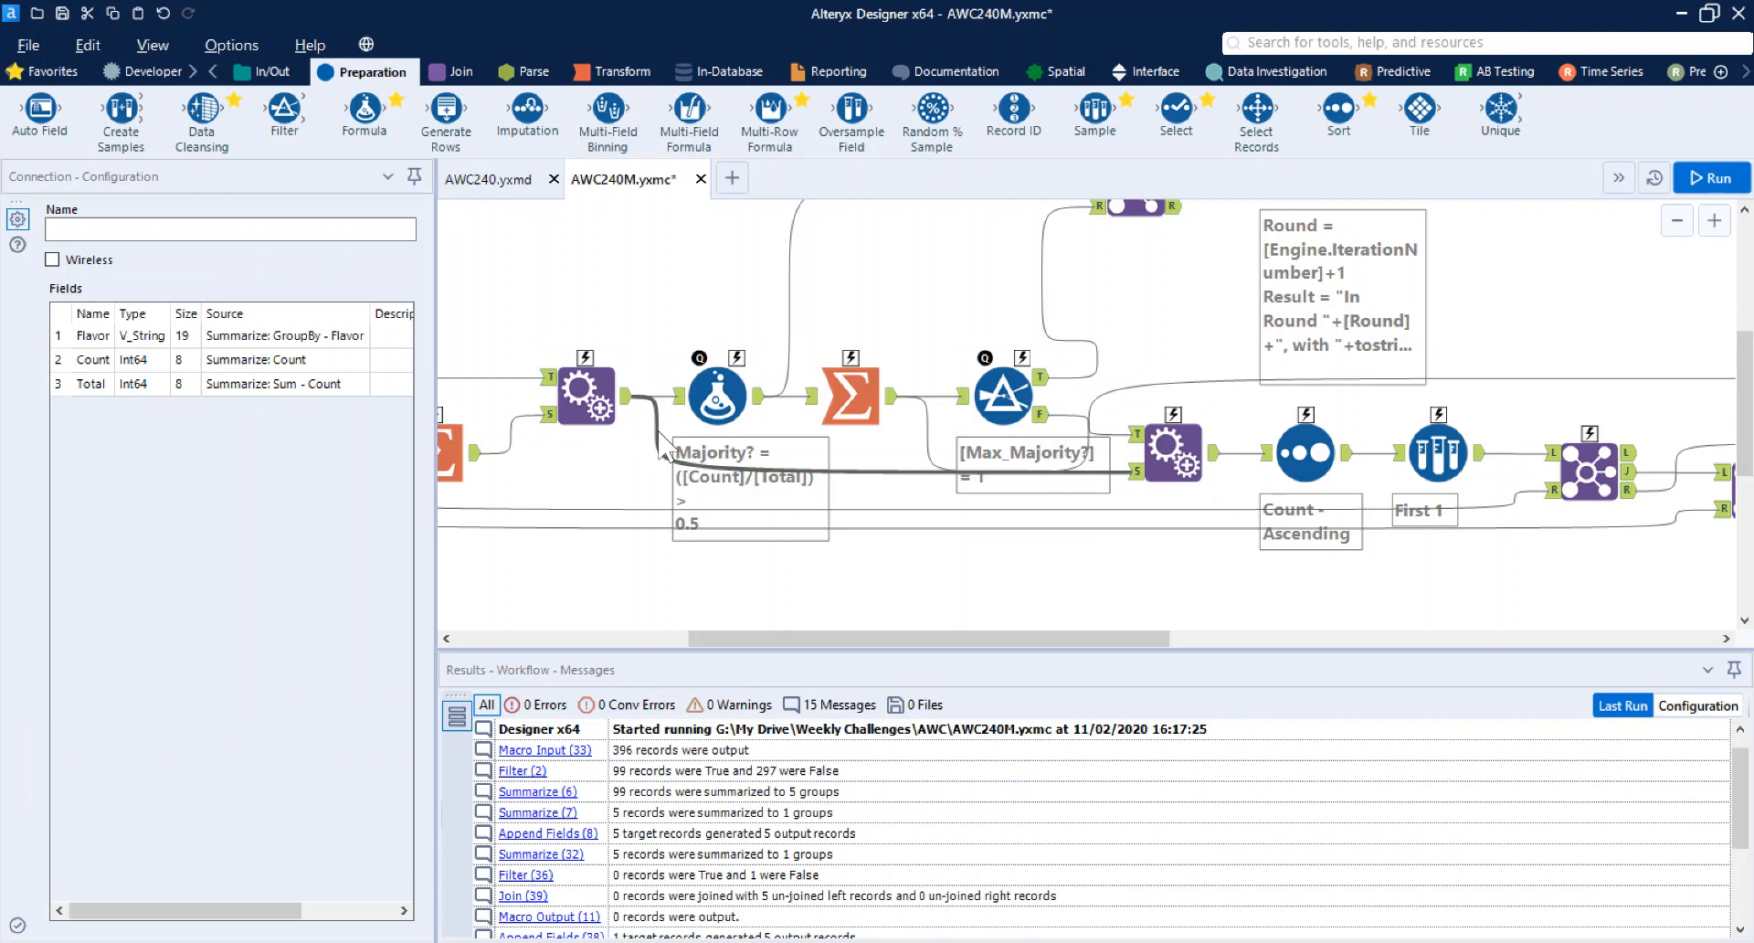
left_click(586, 395)
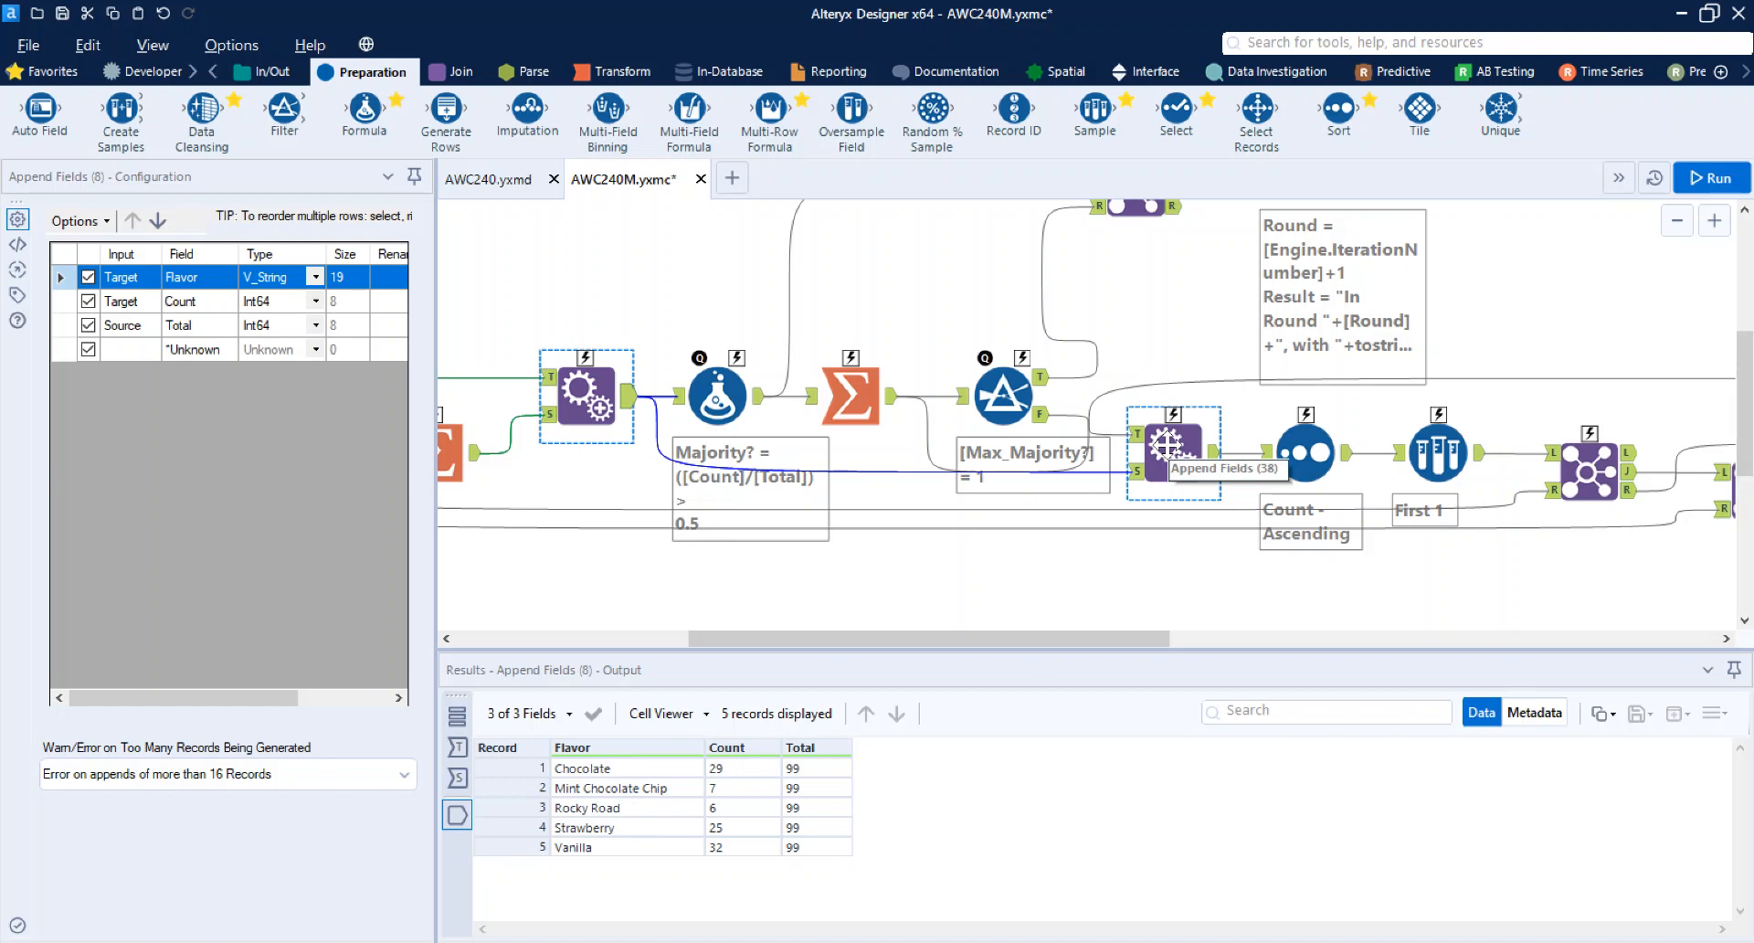
Check the ascending Count sort and the First 1 sample's input and output to identify the lowest-ranked flavor
left_click(1299, 445)
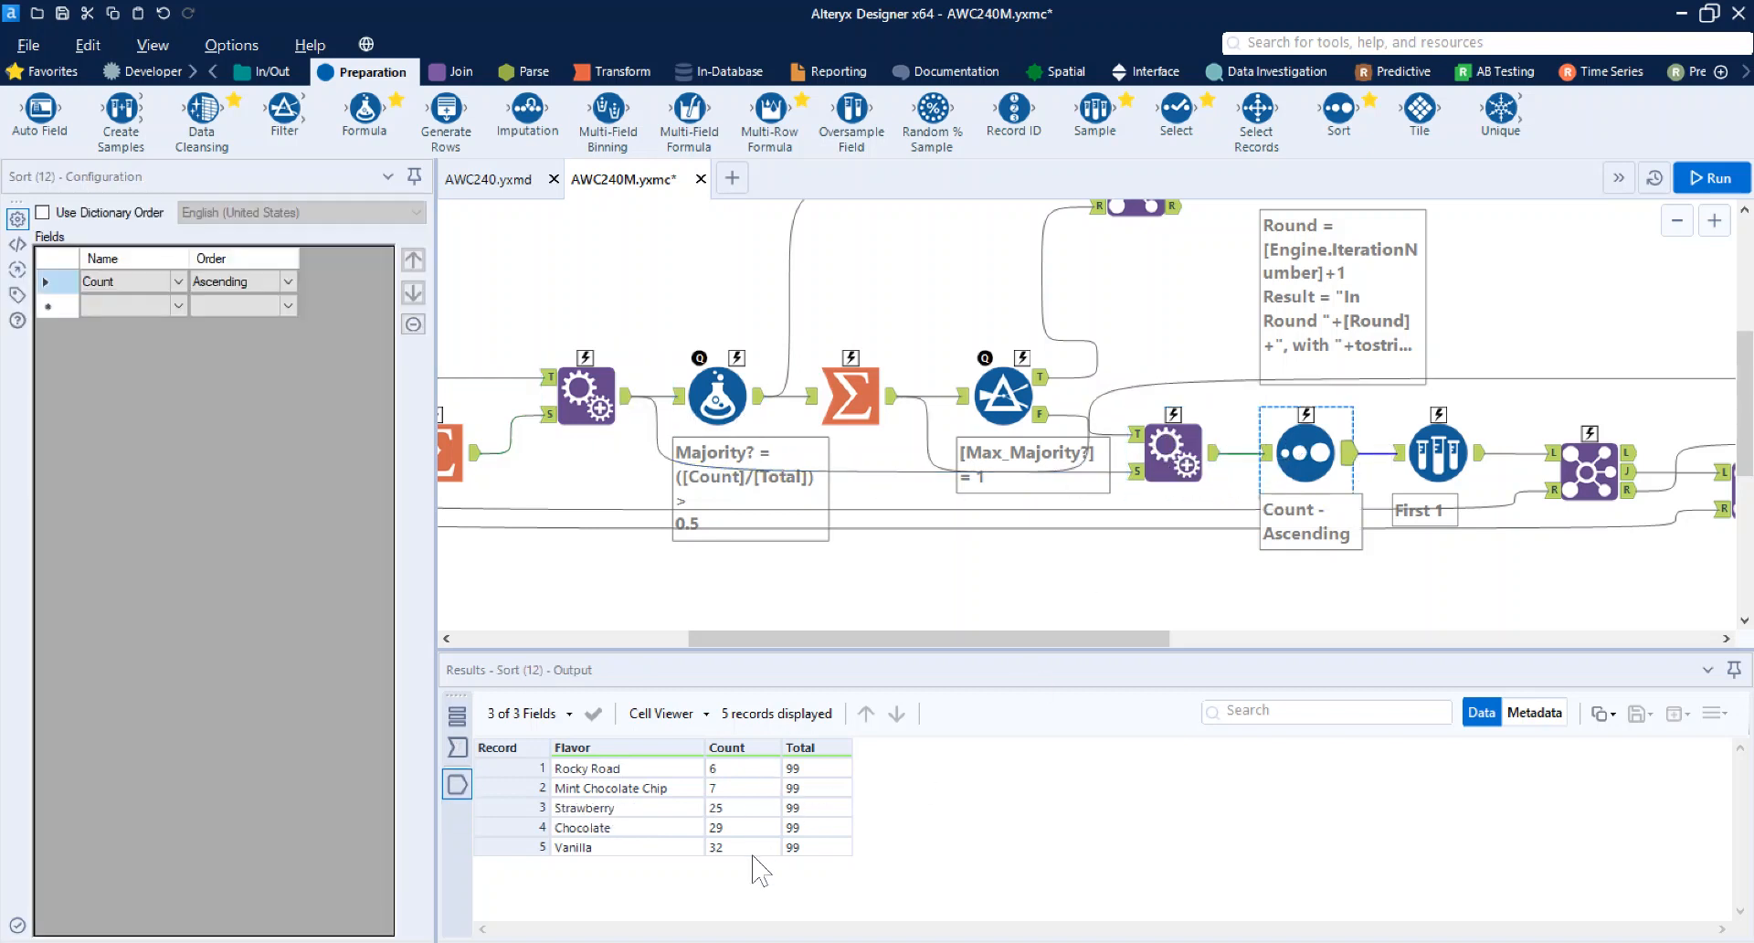
left_click(1398, 452)
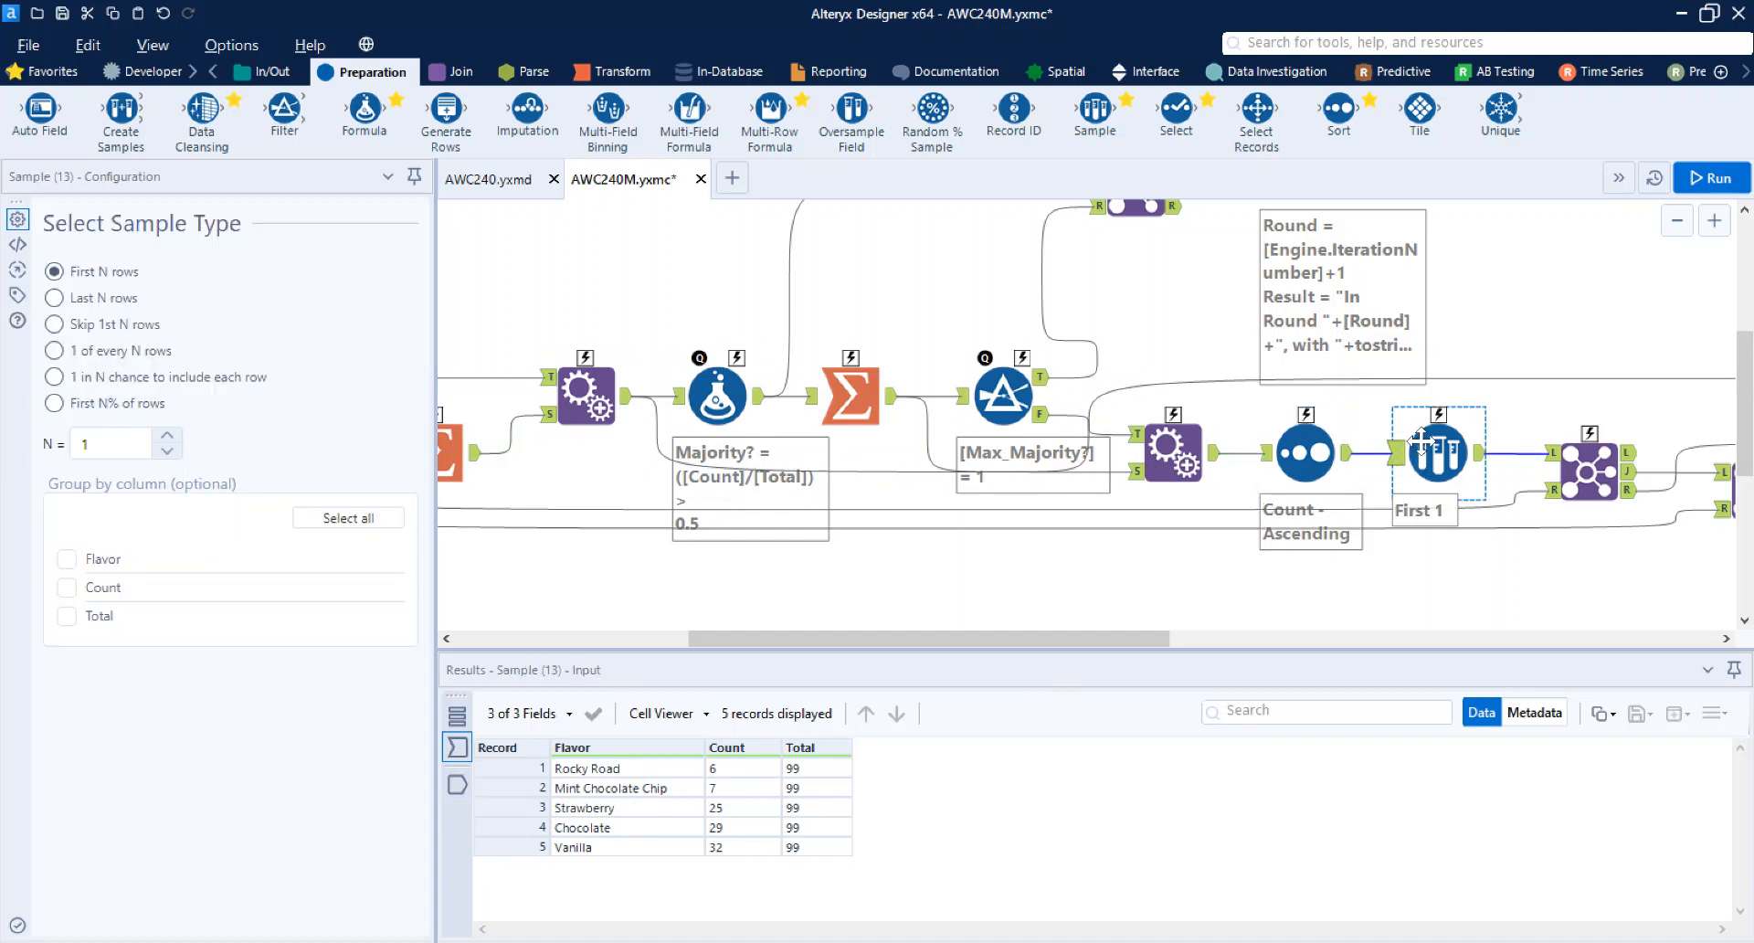
left_click(1481, 452)
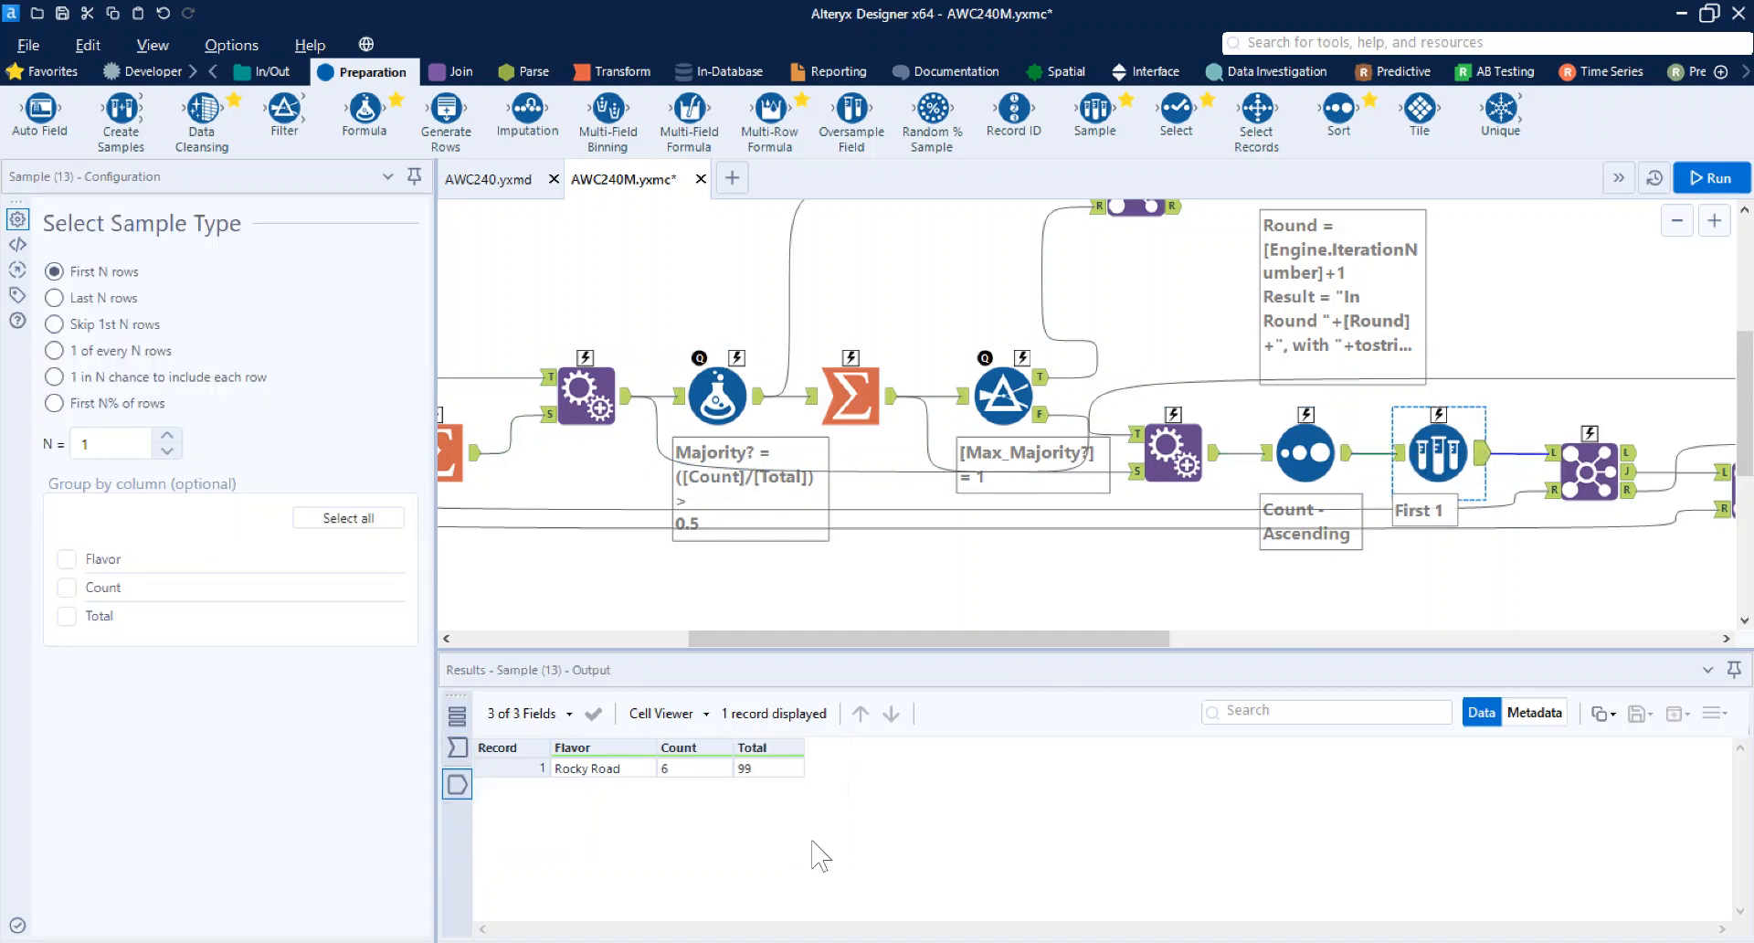
left_click(623, 773)
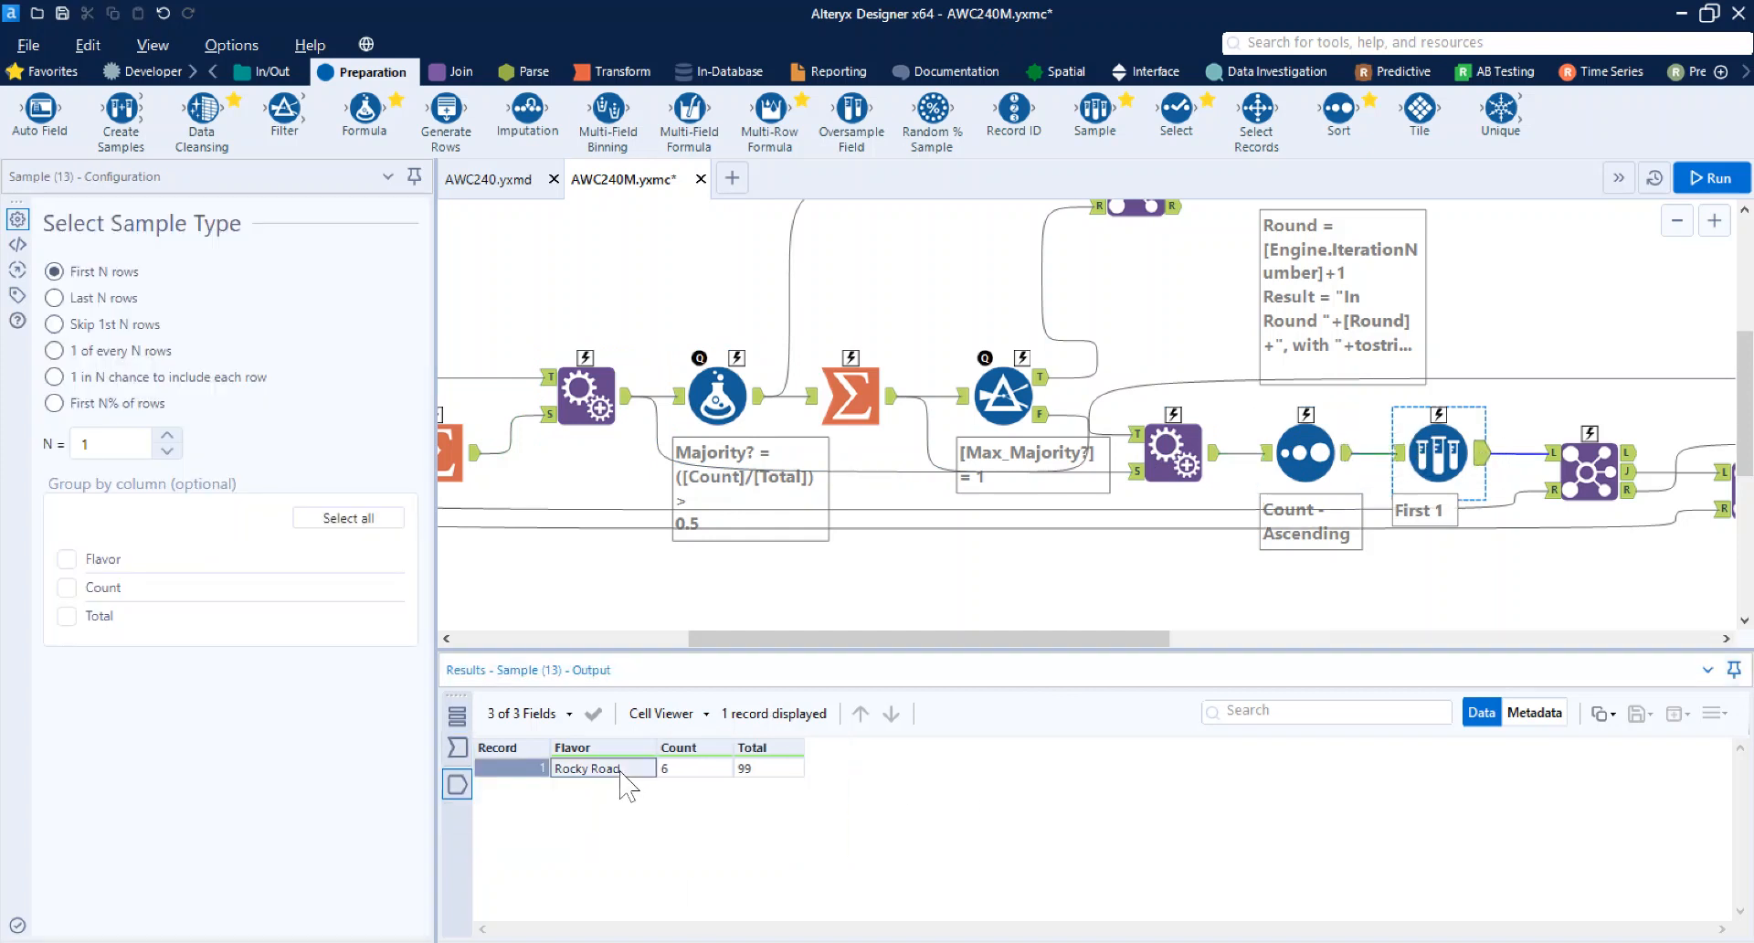
Inspect the Flavor join and the RecordID join after the sample, tracing their right inputs back to the [Name] = 1 filter
left_click_drag(726, 638, 729, 638)
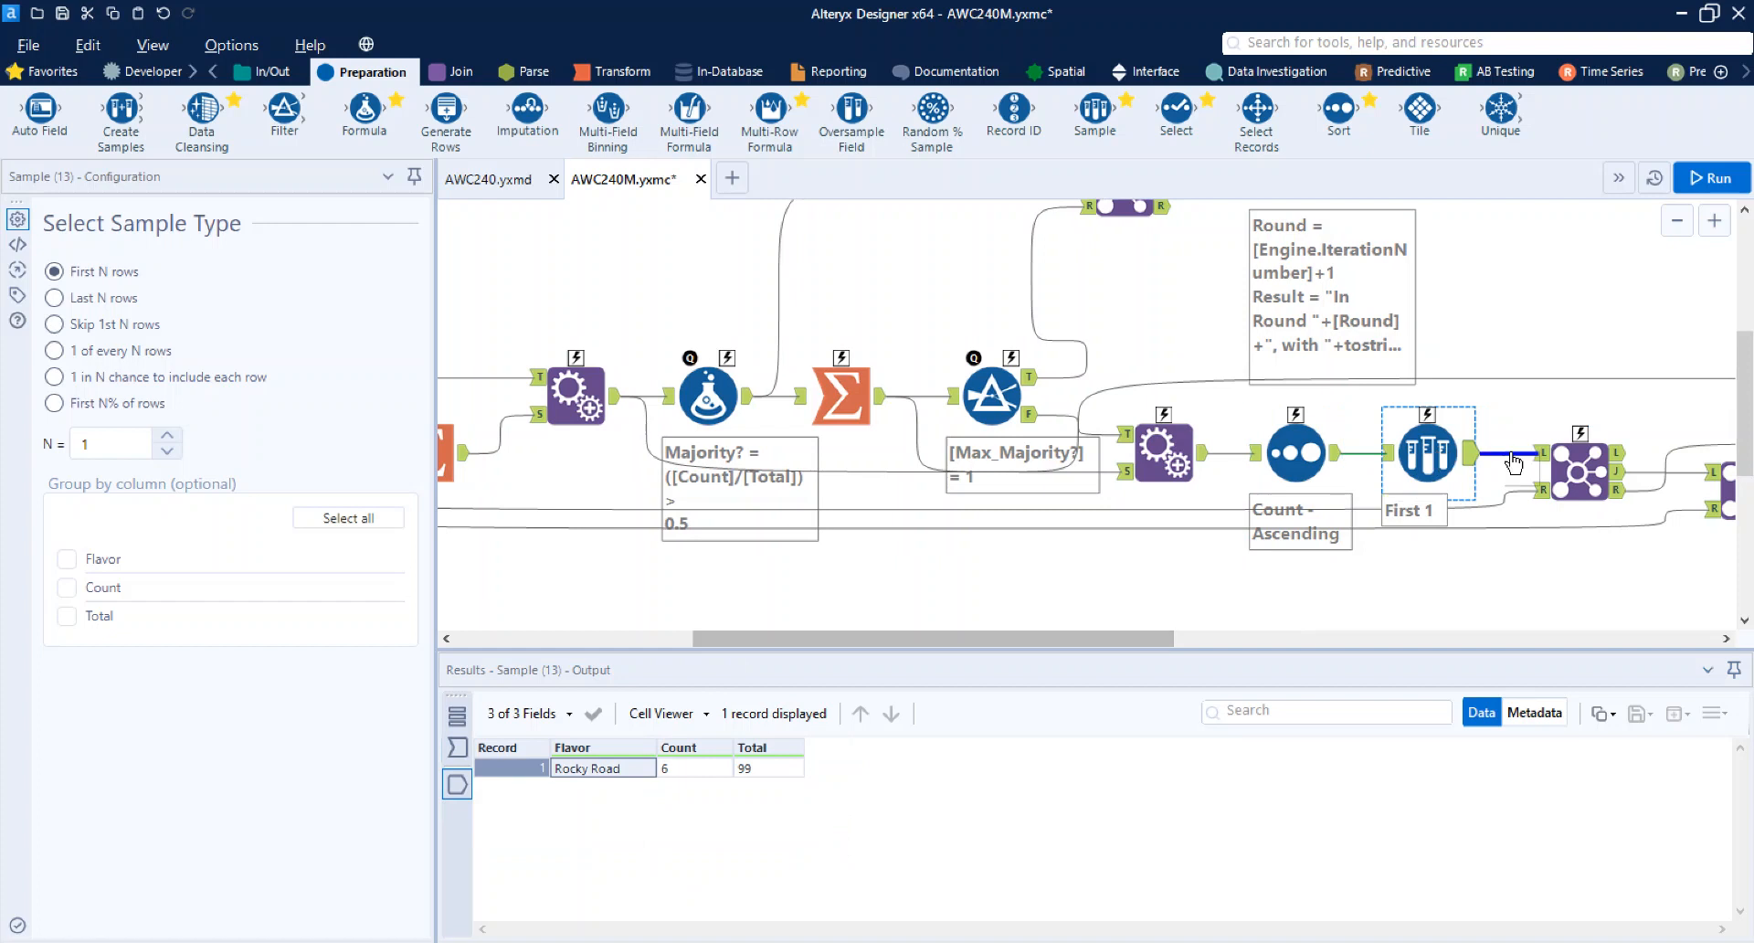
left_click(1580, 454)
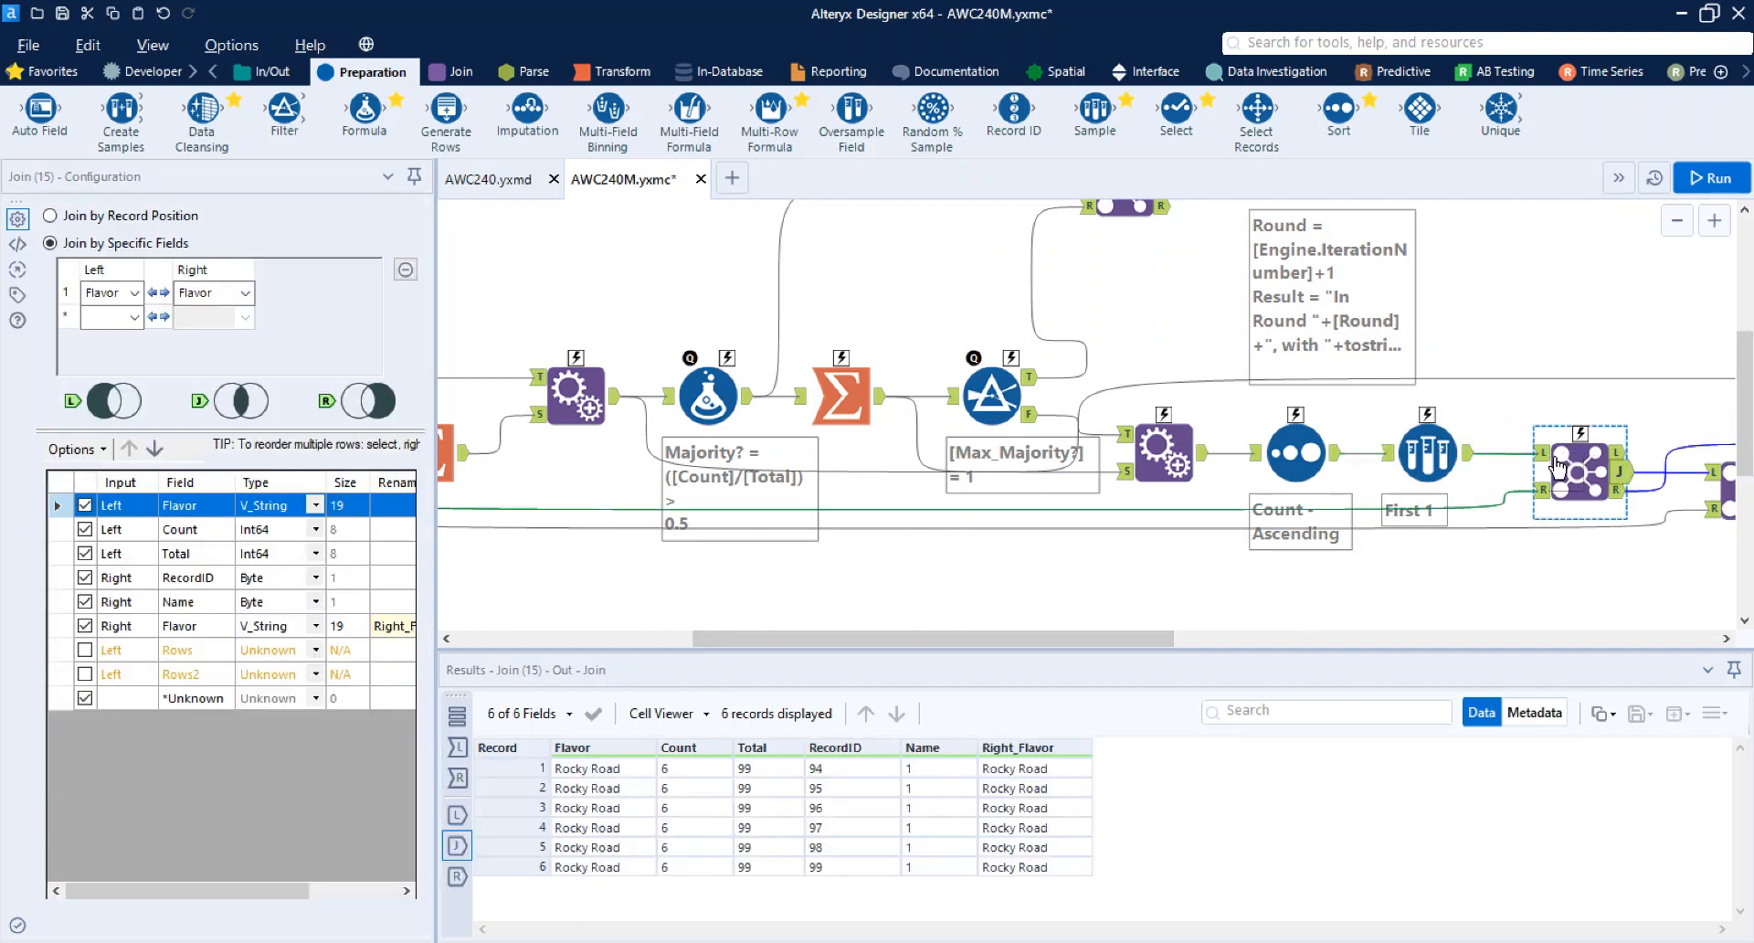
left_click_drag(1103, 639, 907, 655)
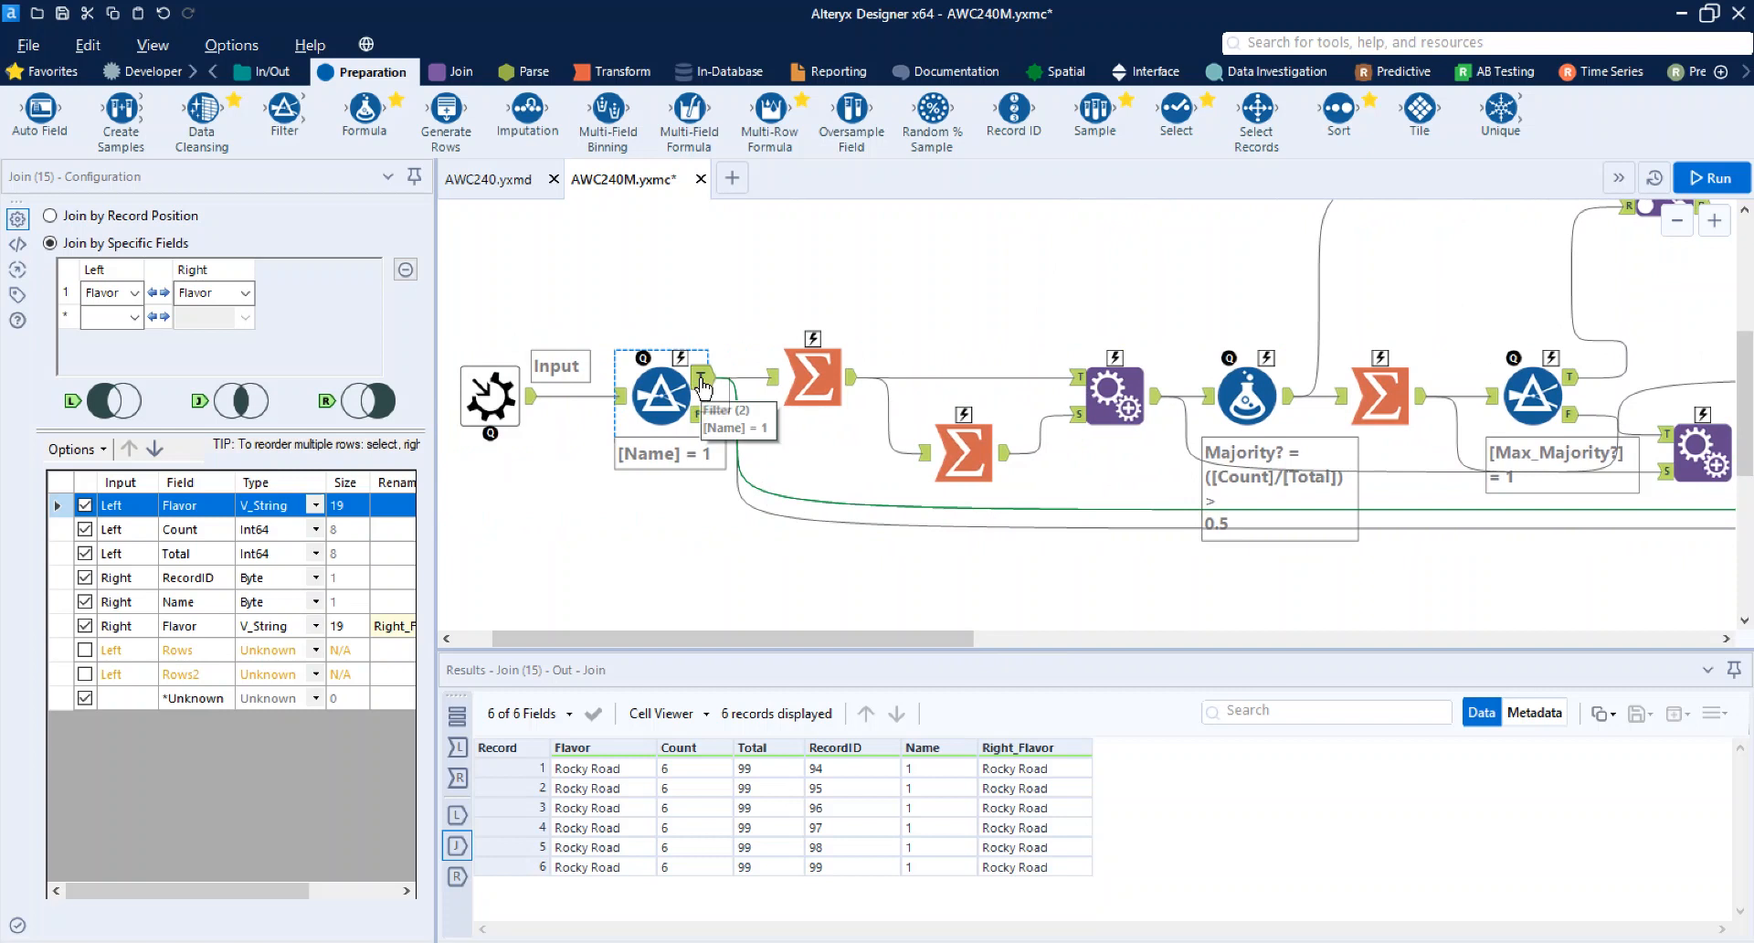
left_click_drag(770, 639, 1229, 644)
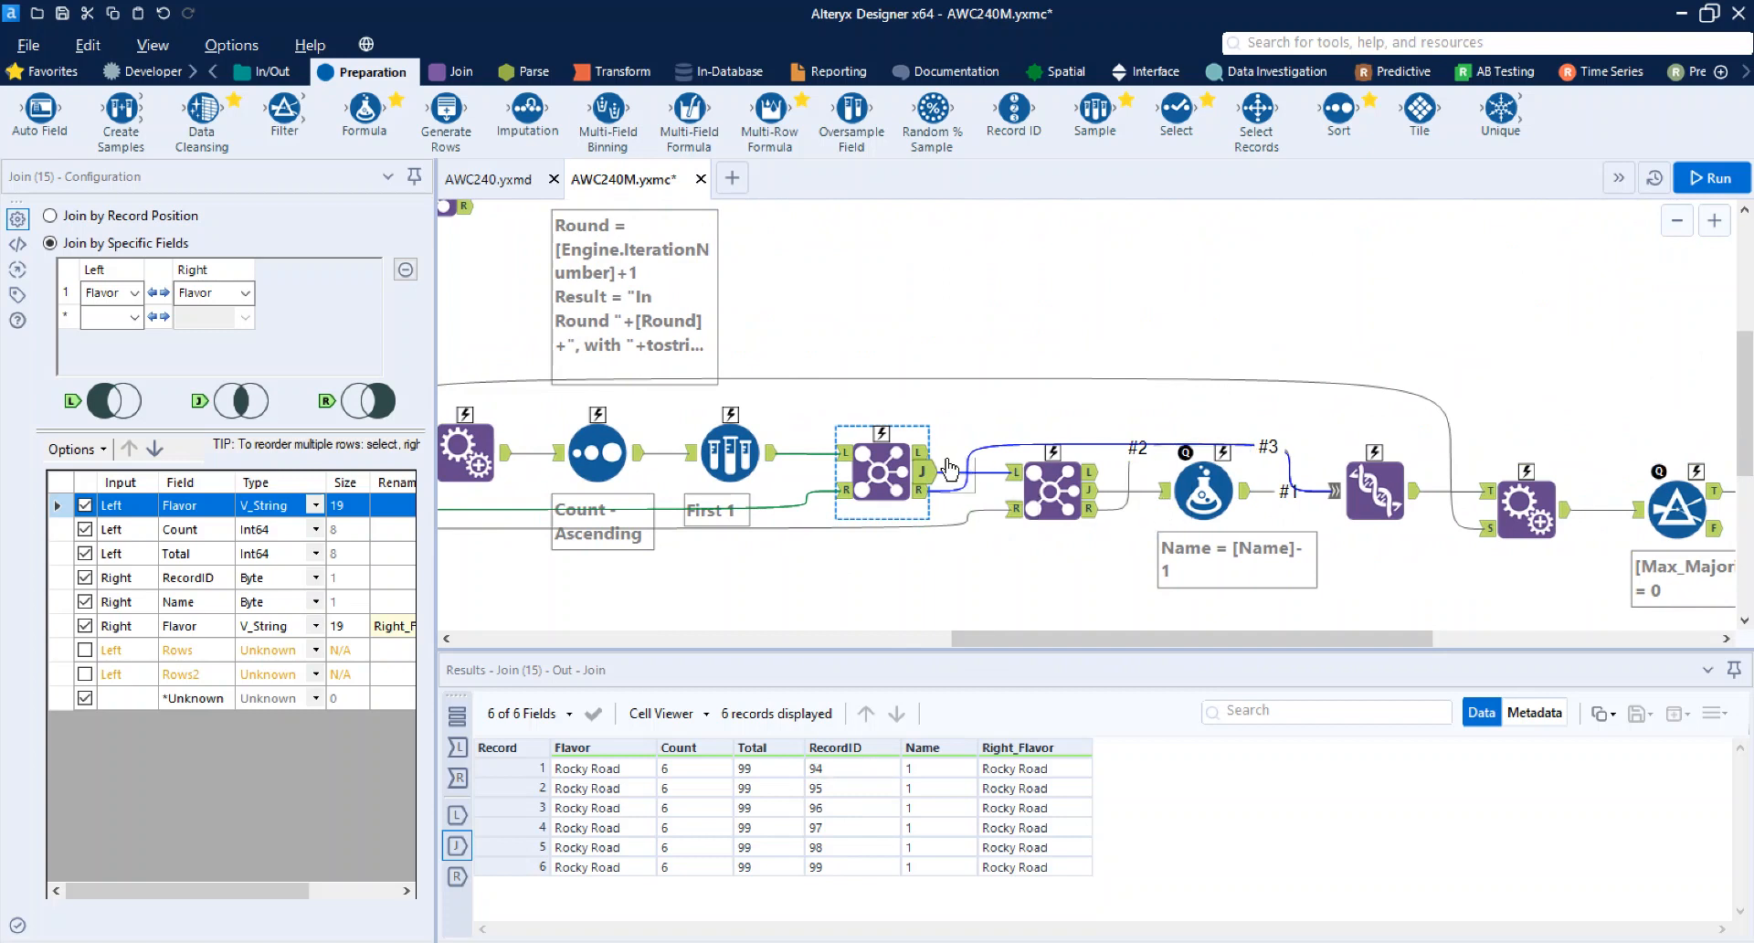
left_click(1053, 491)
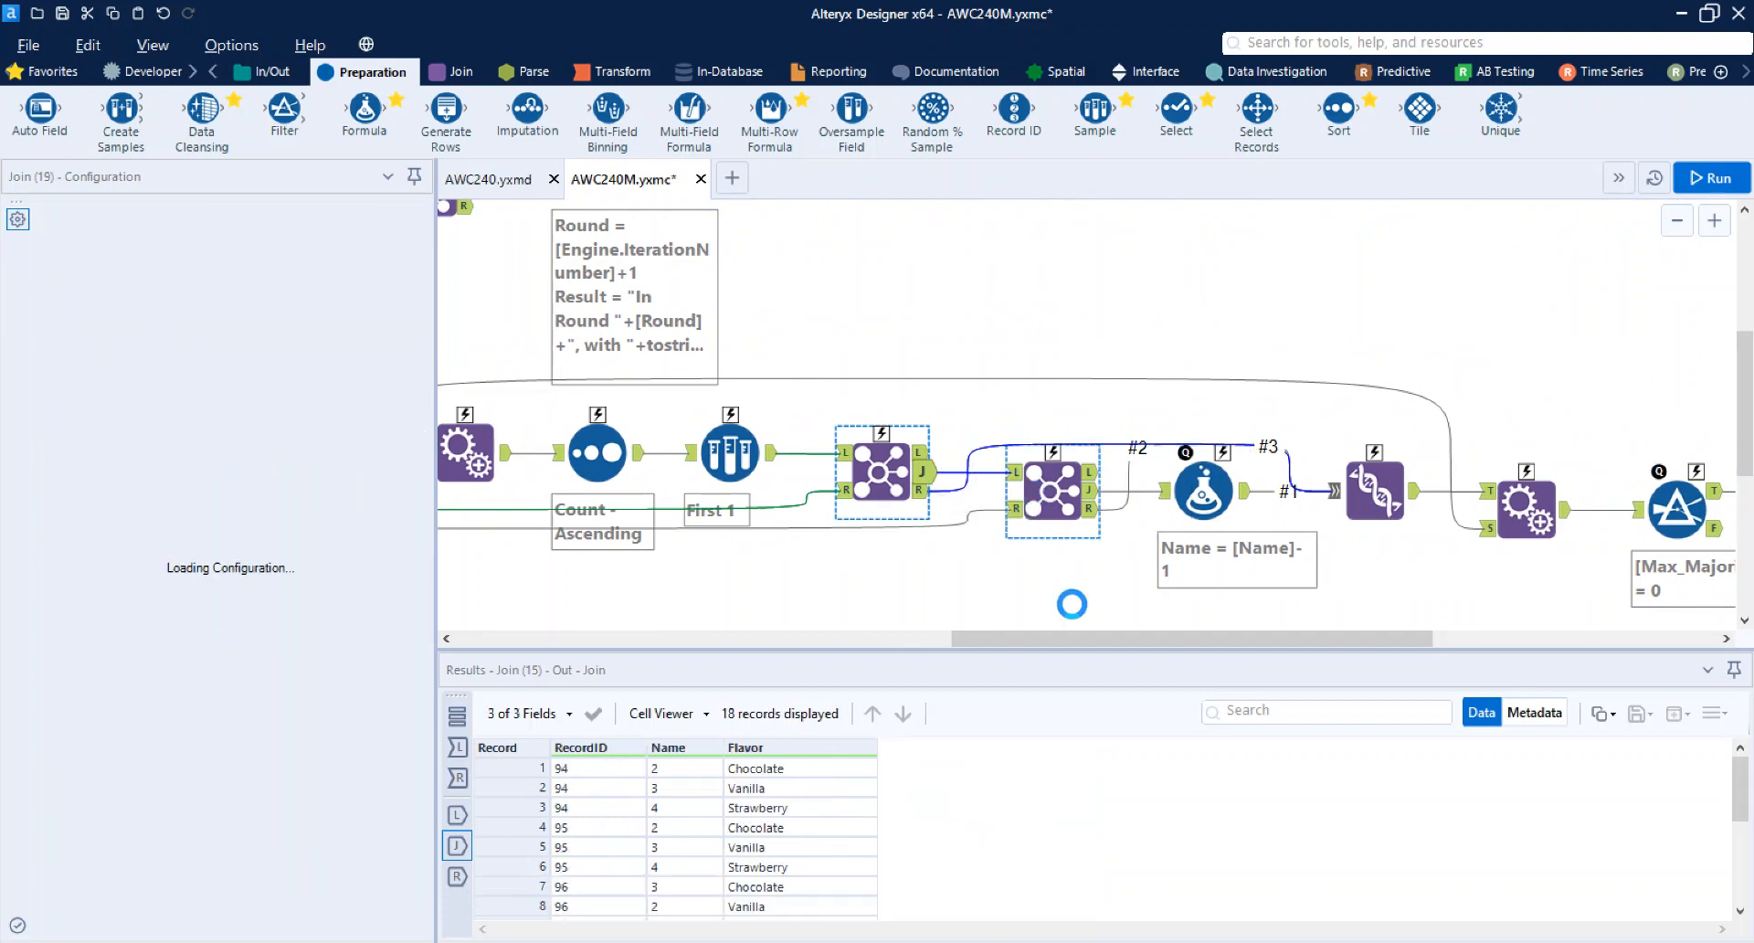
left_click_drag(1090, 638, 636, 638)
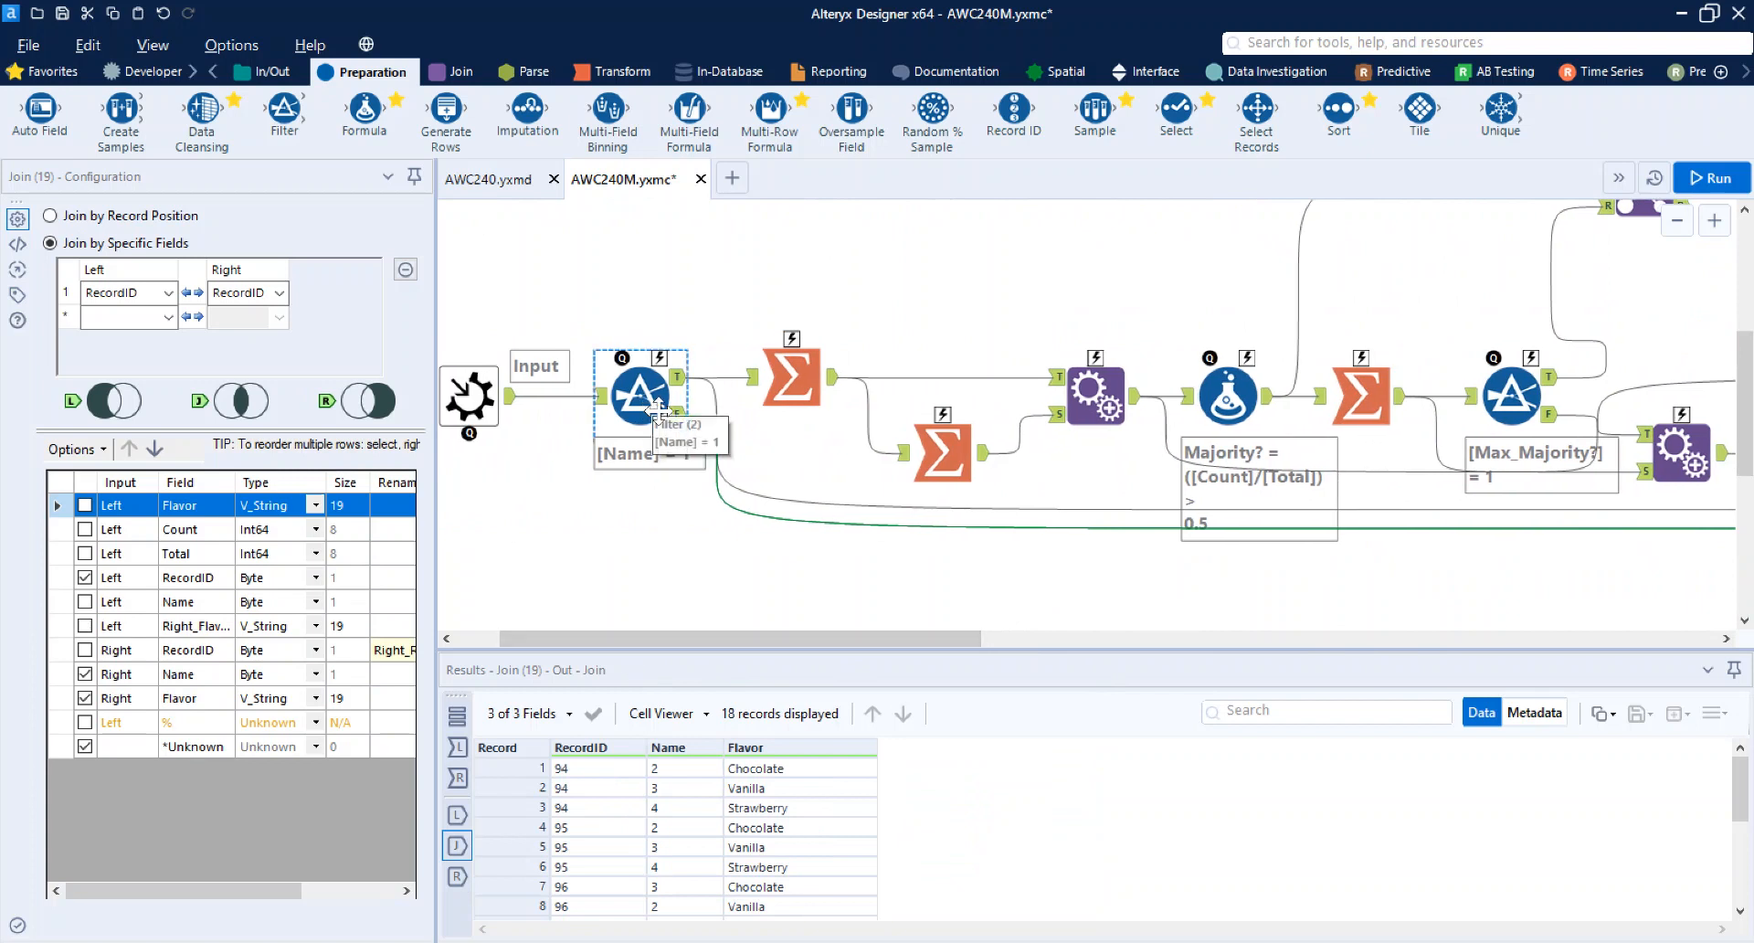
Compare the input and output of the Name = [Name]-1 formula to see how the remaining rankings shift
left_click_drag(912, 637, 1359, 640)
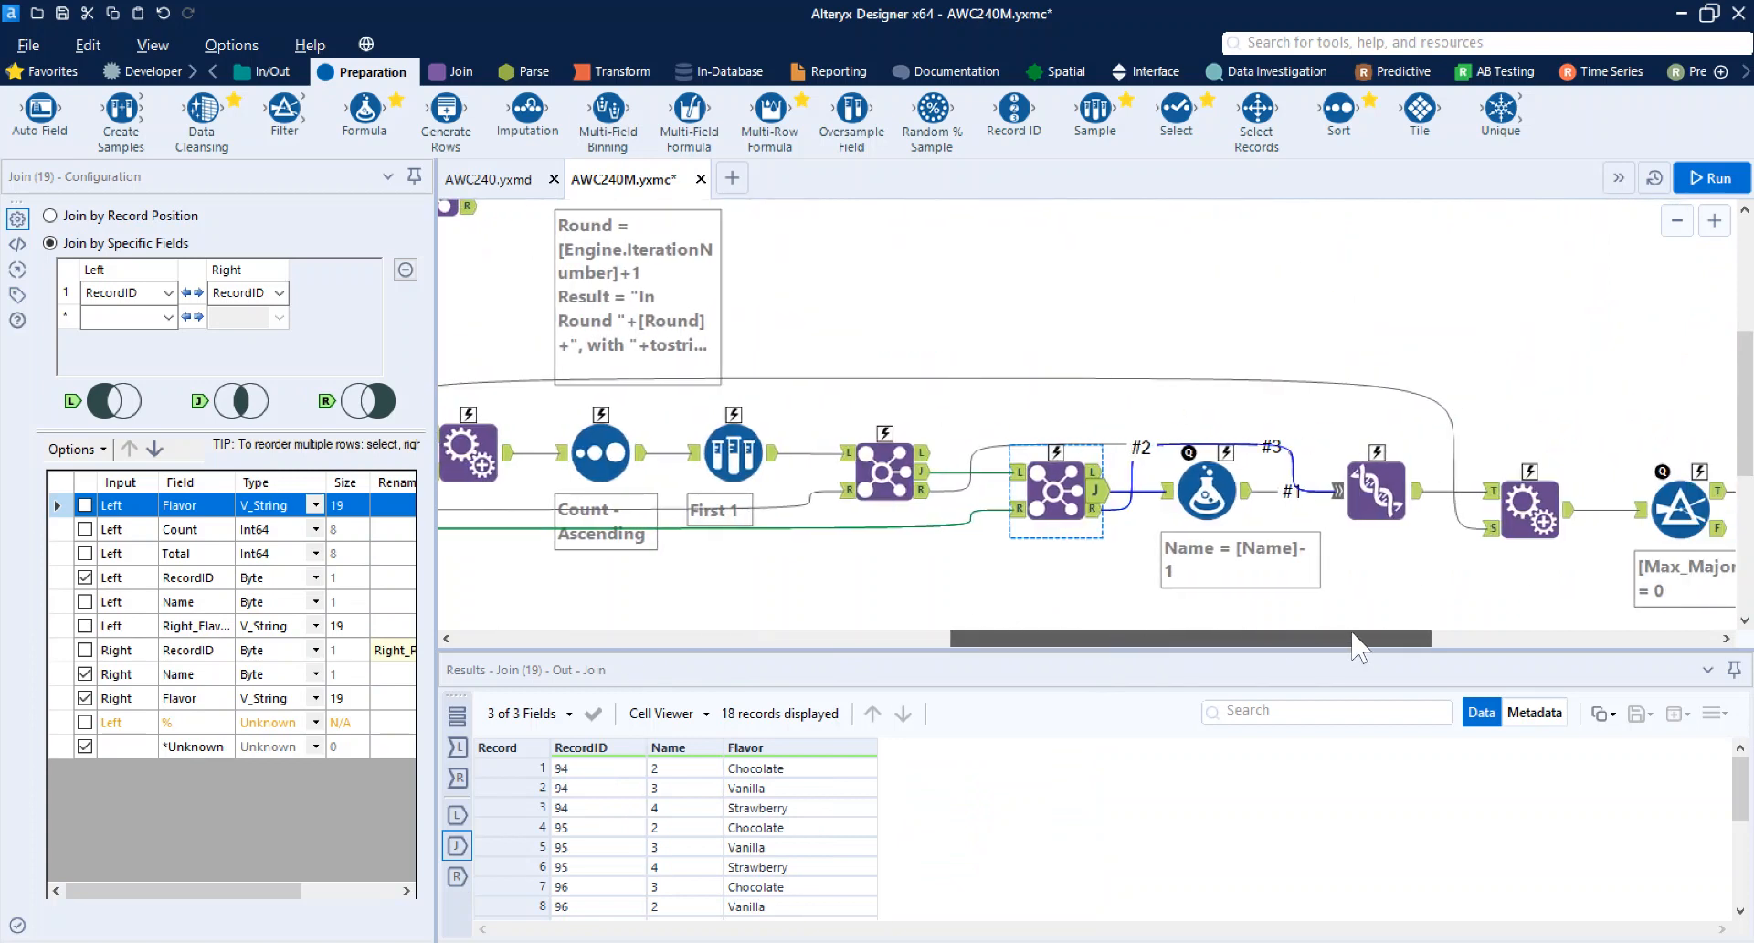
left_click(1178, 496)
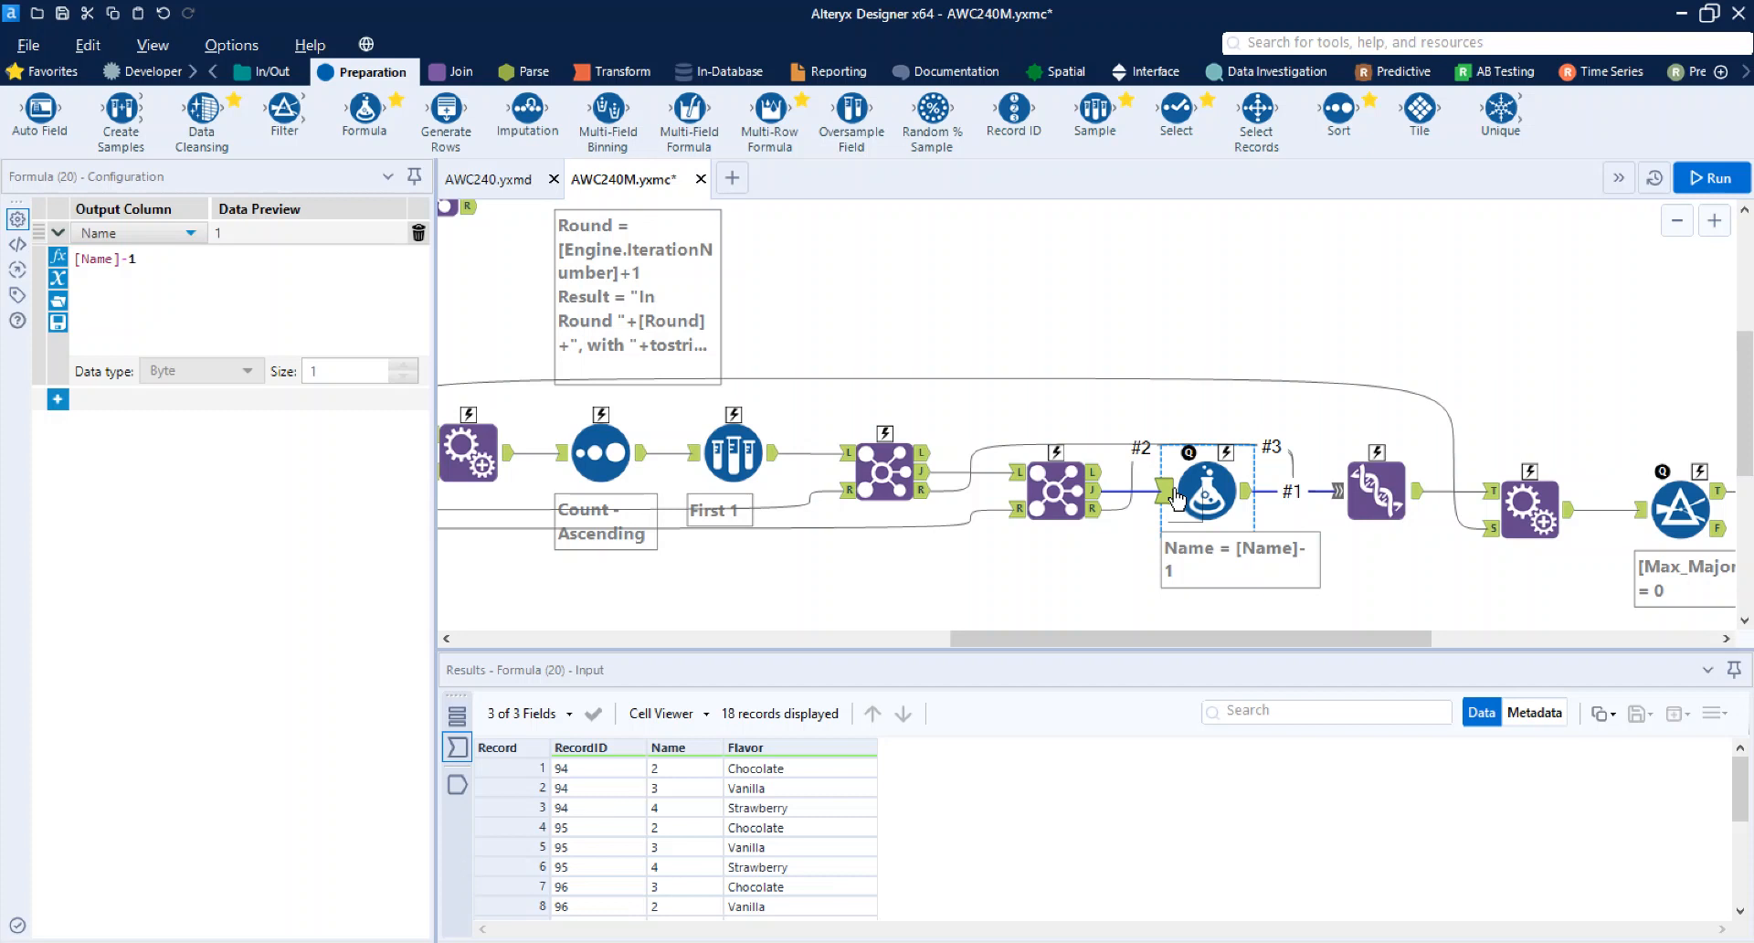
left_click(1245, 492)
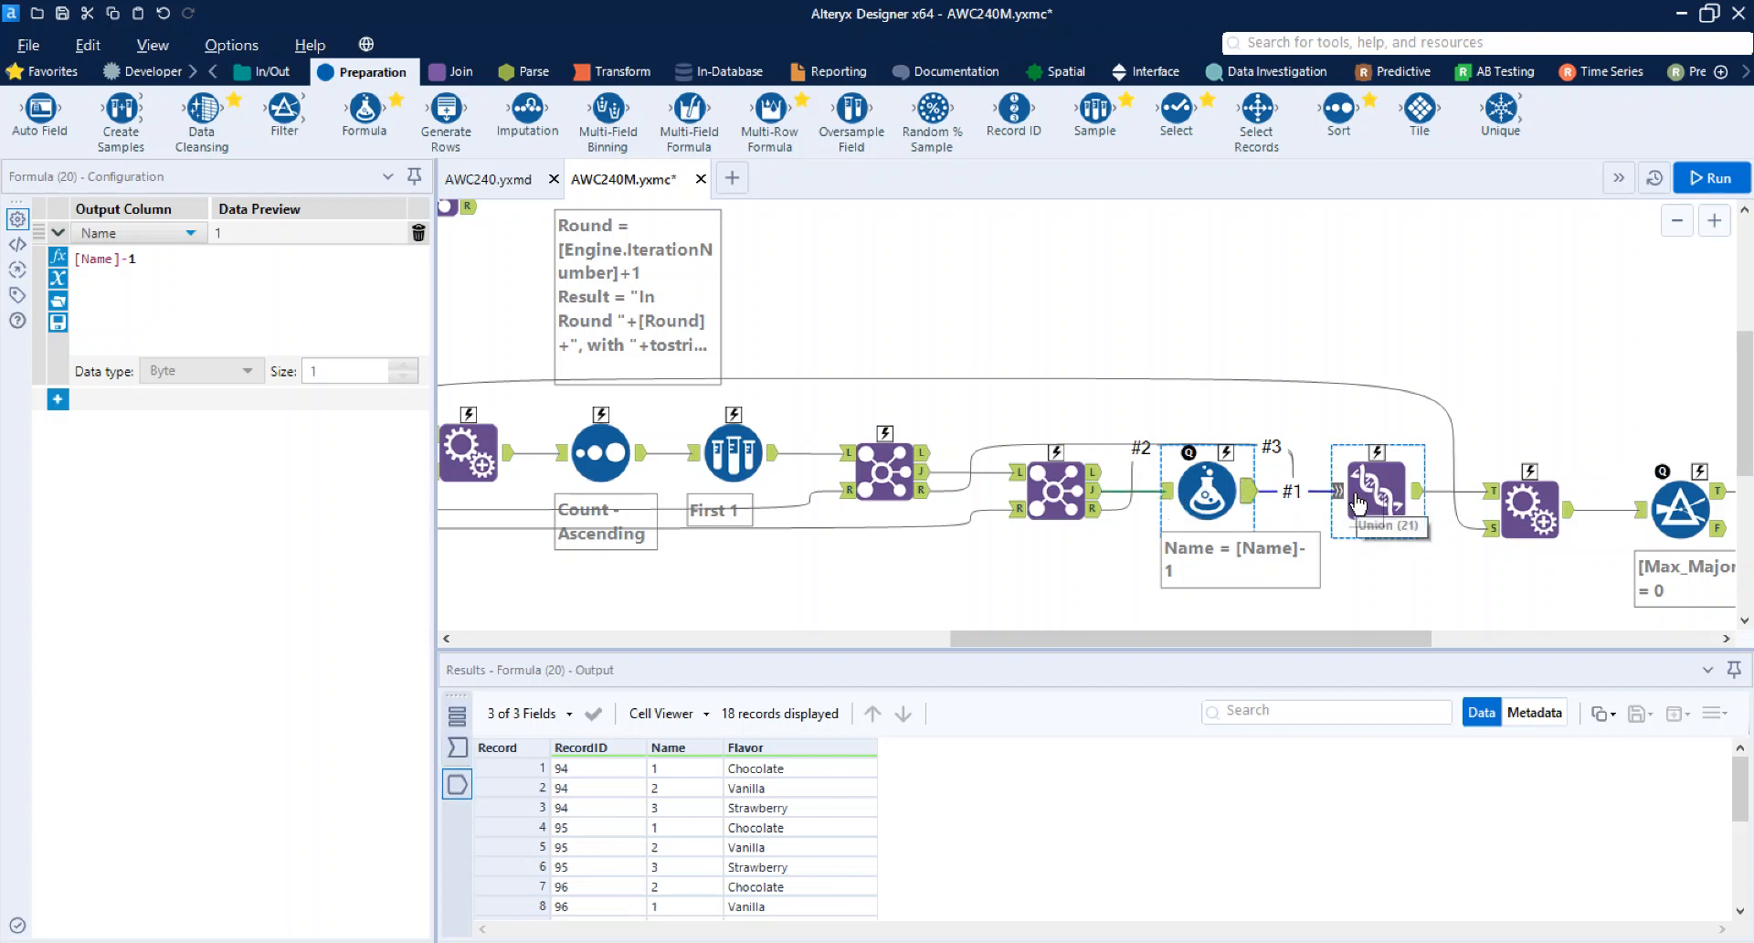
Check the right outputs of the Flavor and RecordID joins and the combined output of the Union tool
left_click(932, 501)
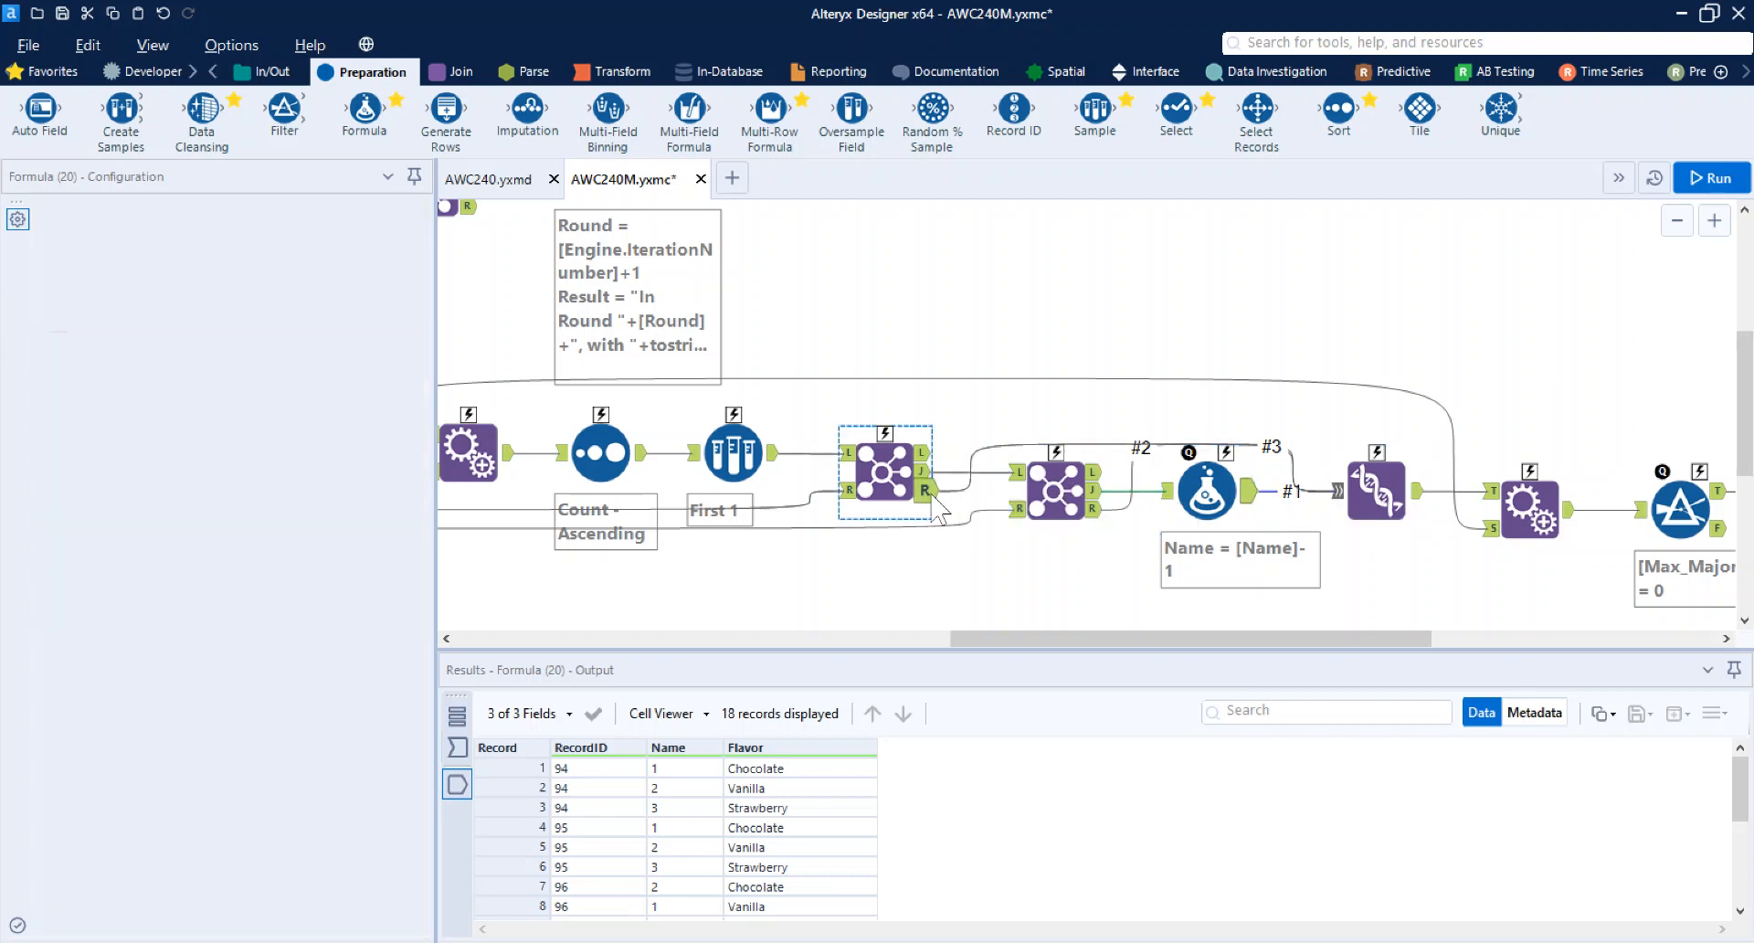
left_click(1094, 517)
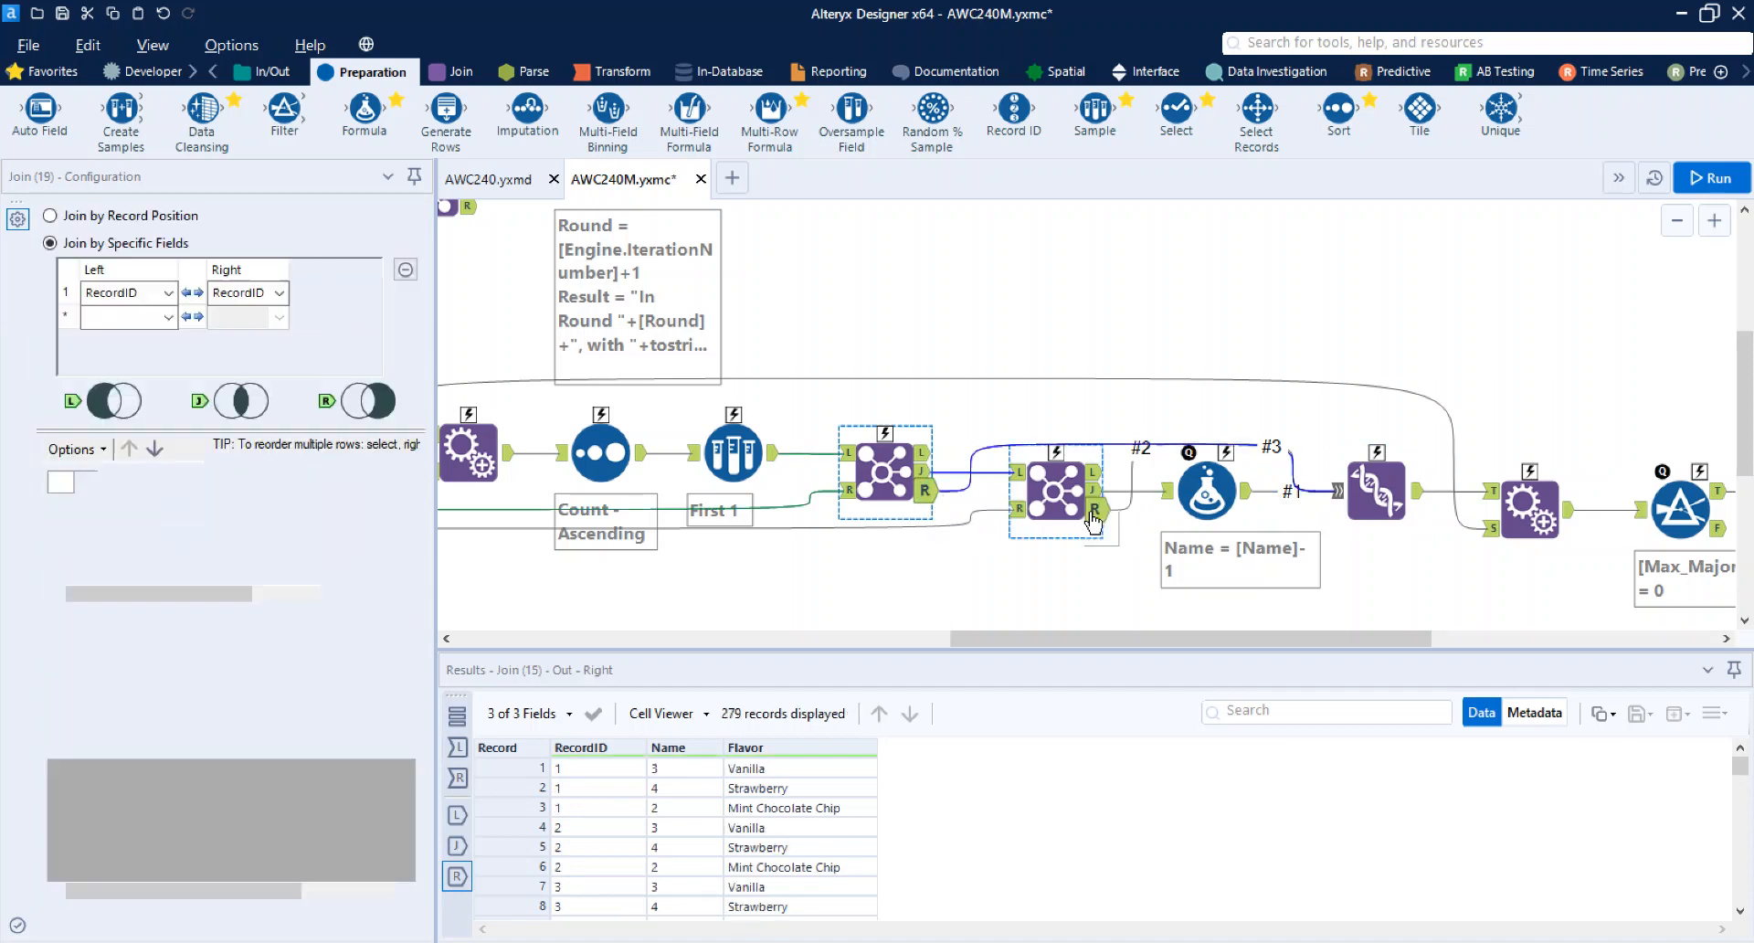
left_click(925, 496)
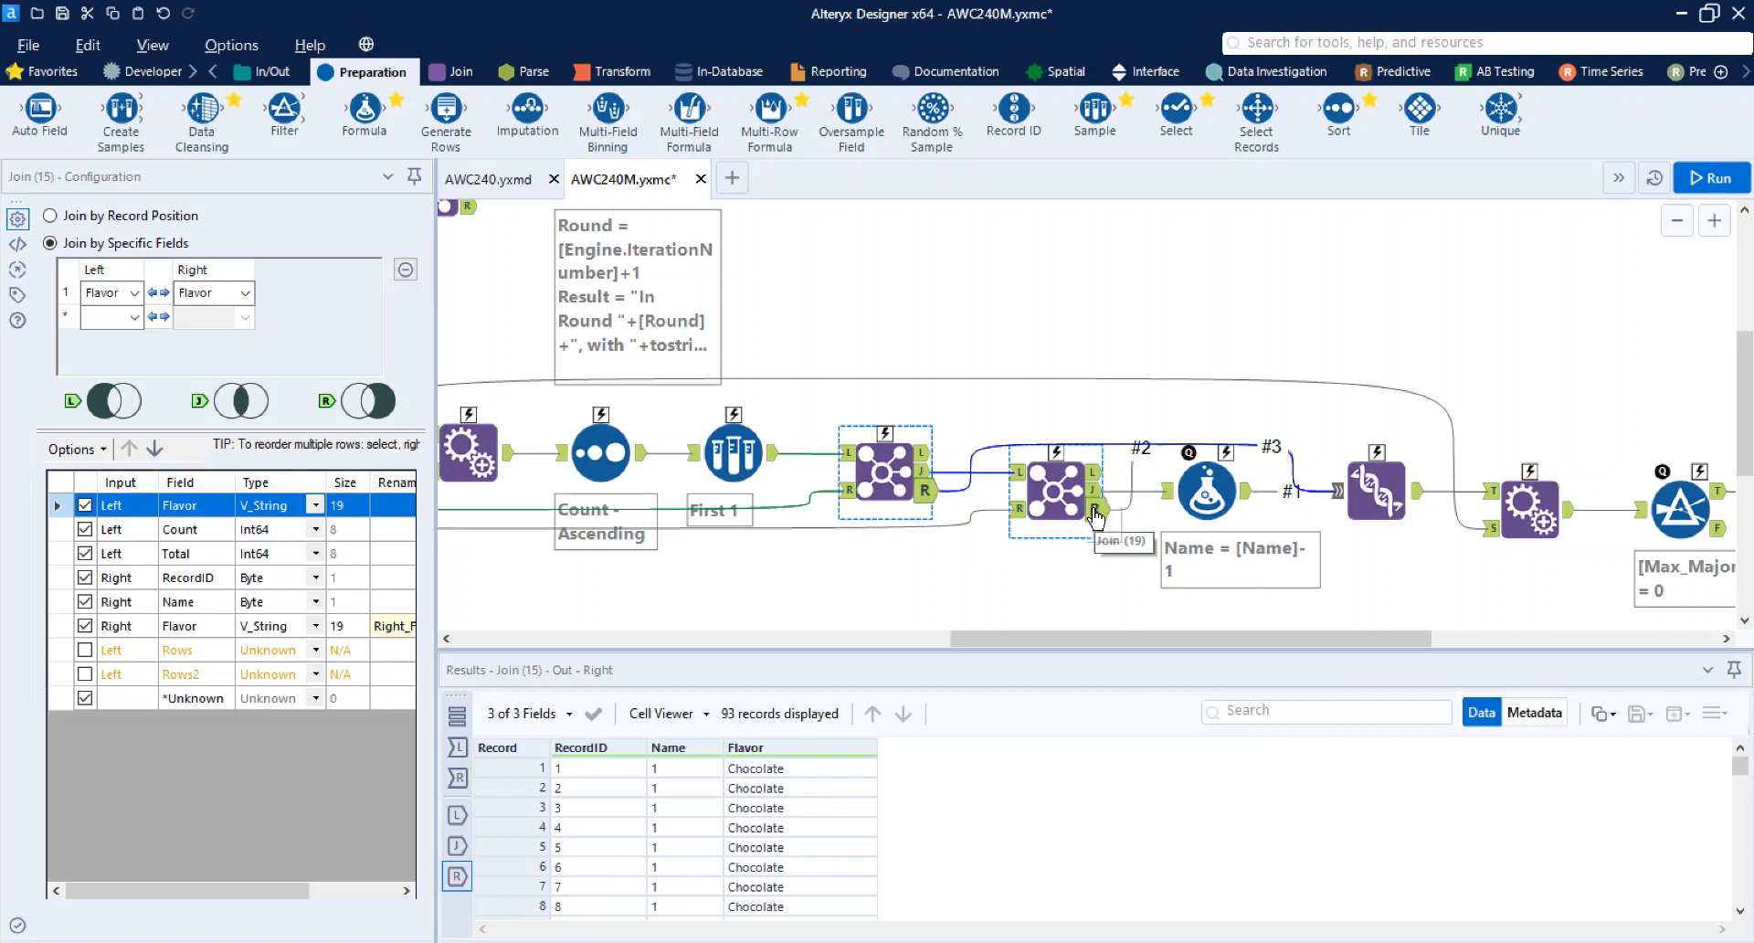
left_click(1095, 508)
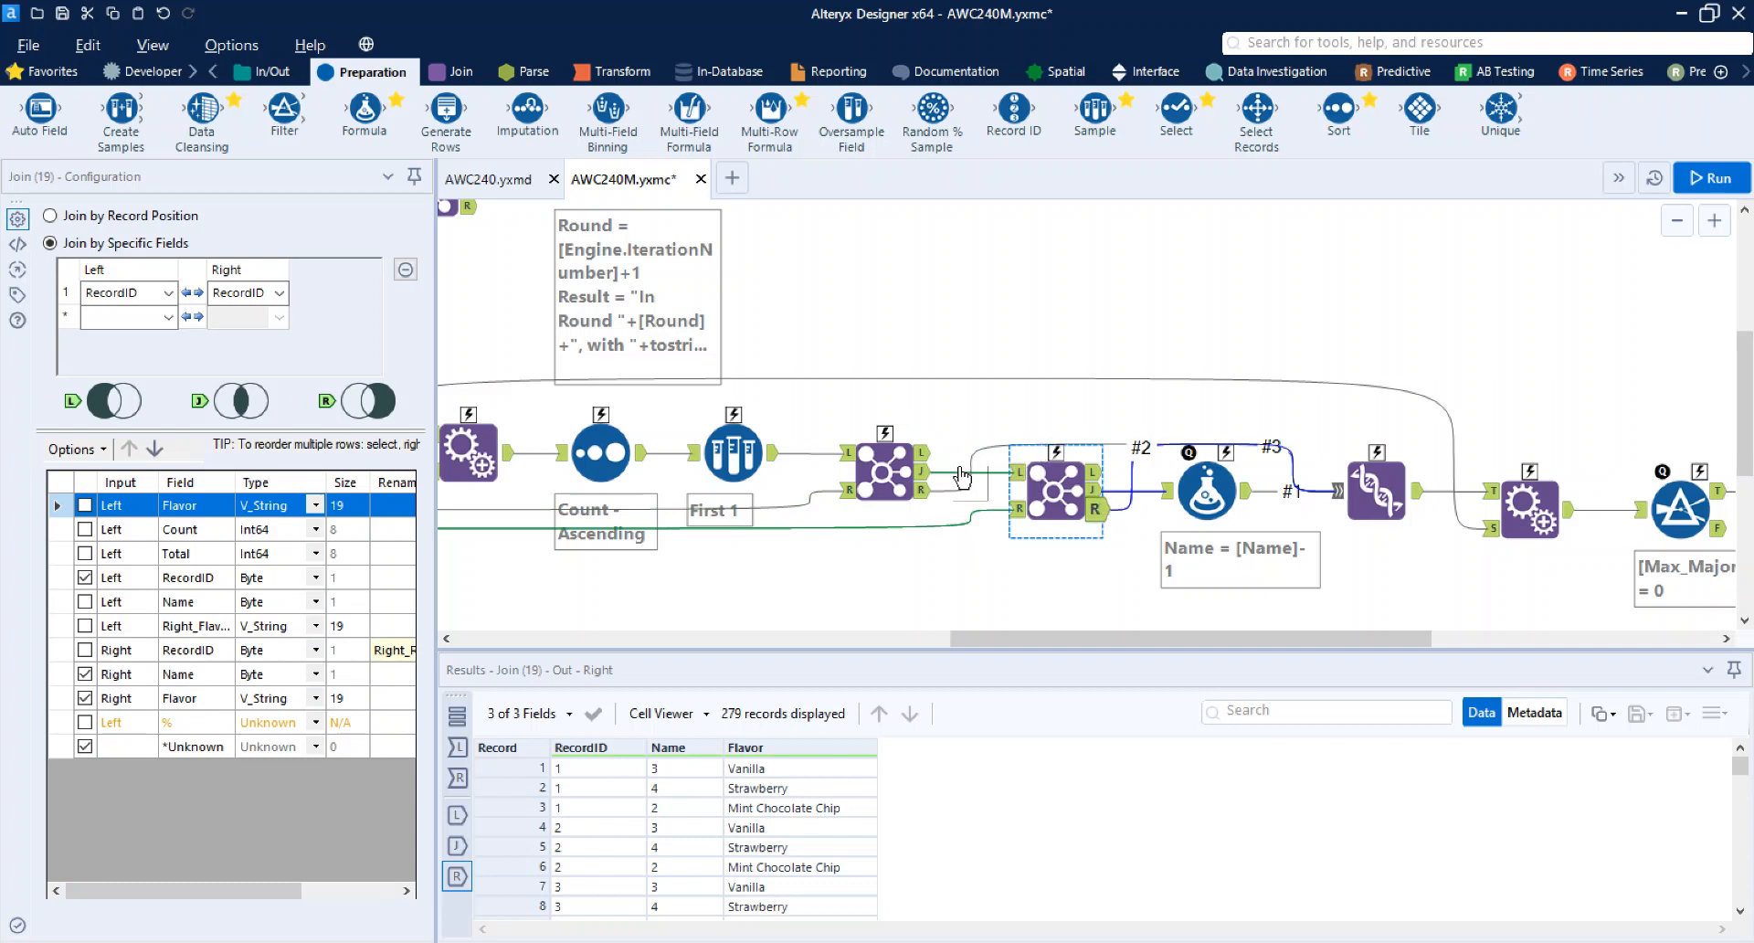
left_click(1358, 486)
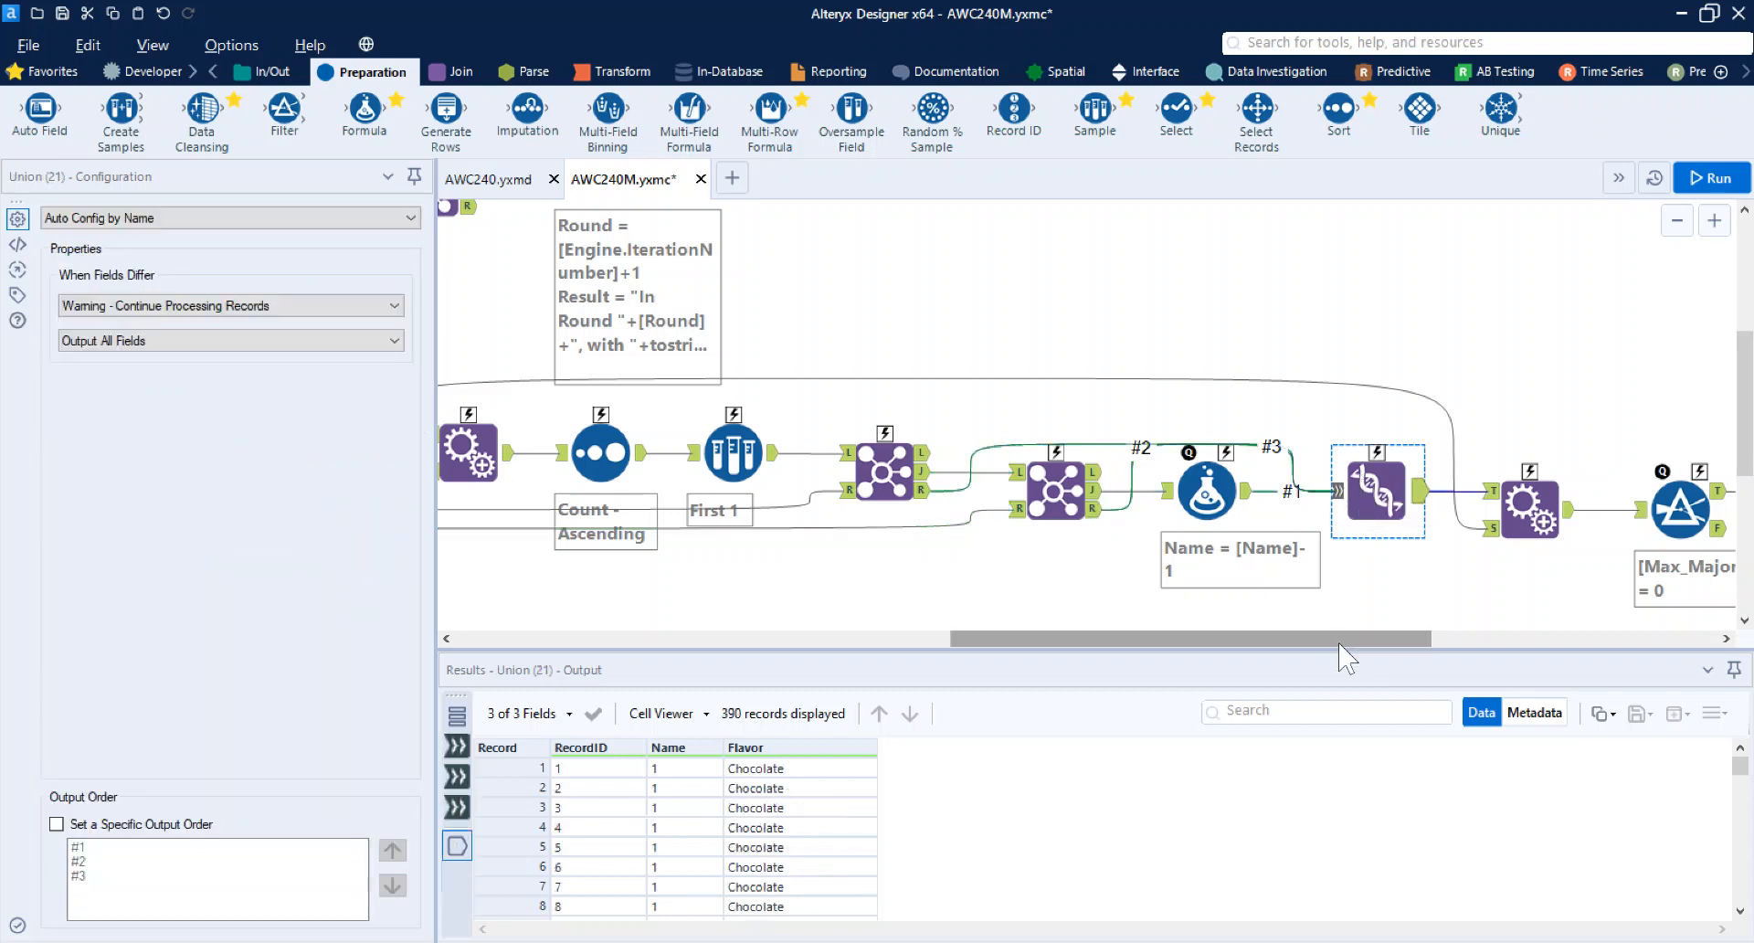
Recheck the True output of the [Max_Majority?] = 1 filter and the target input and output of the following Append Fields tool
left_click_drag(1340, 642, 1147, 643)
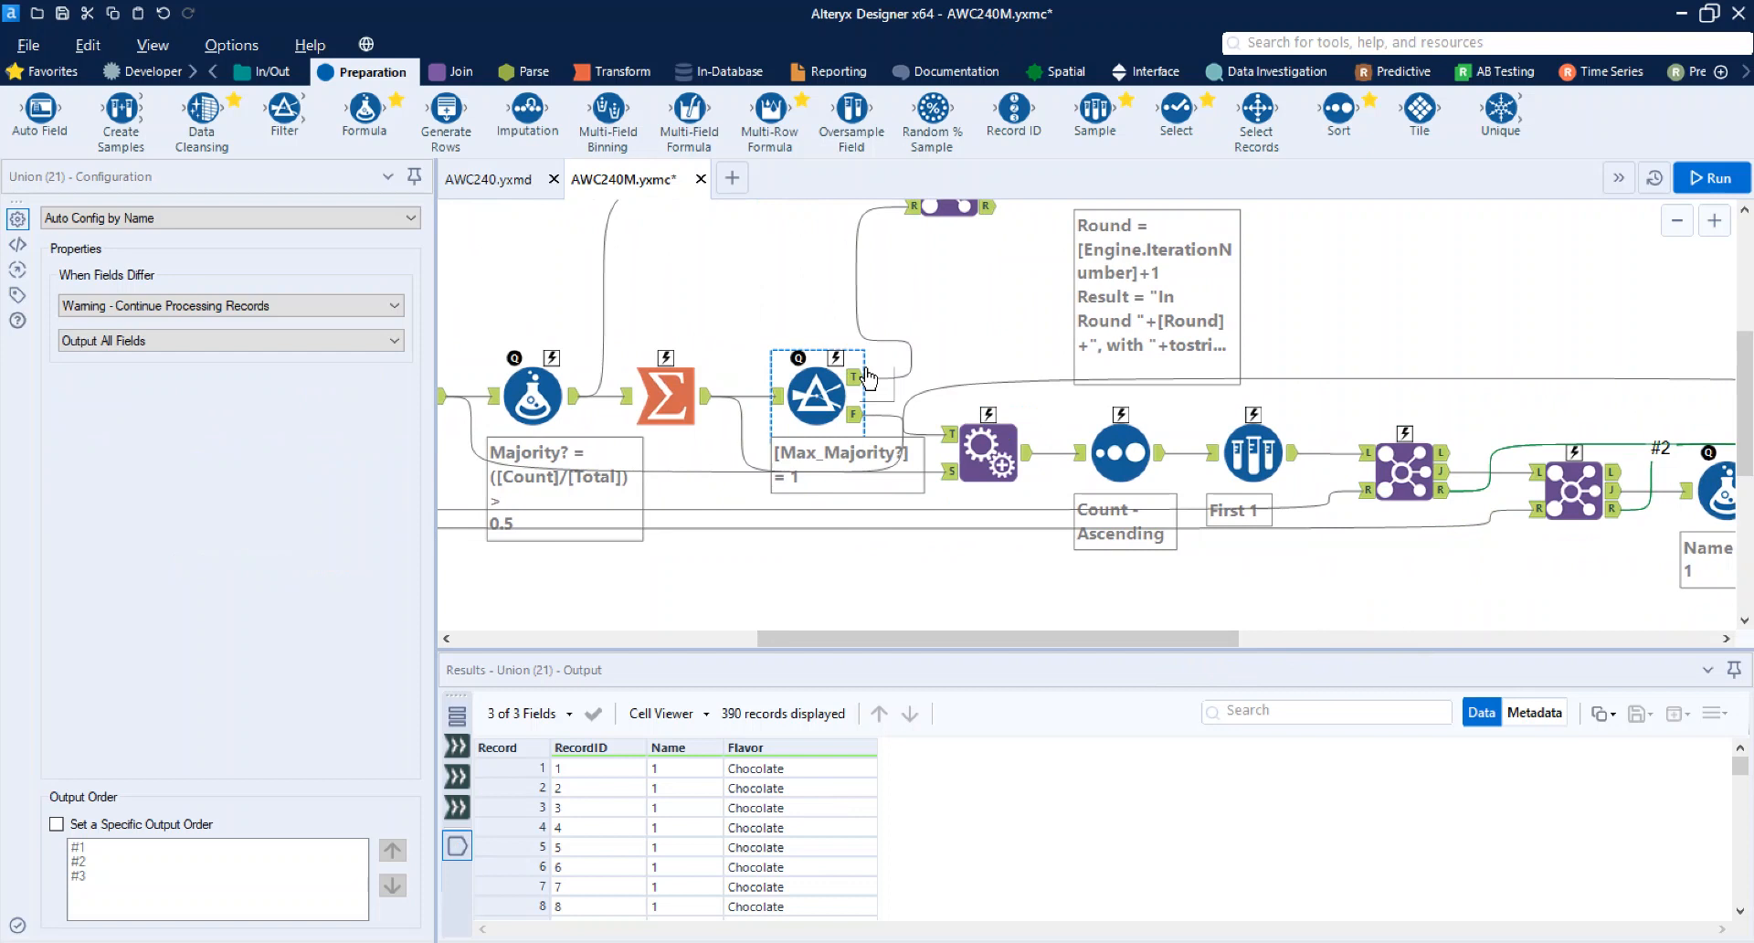
left_click(966, 452)
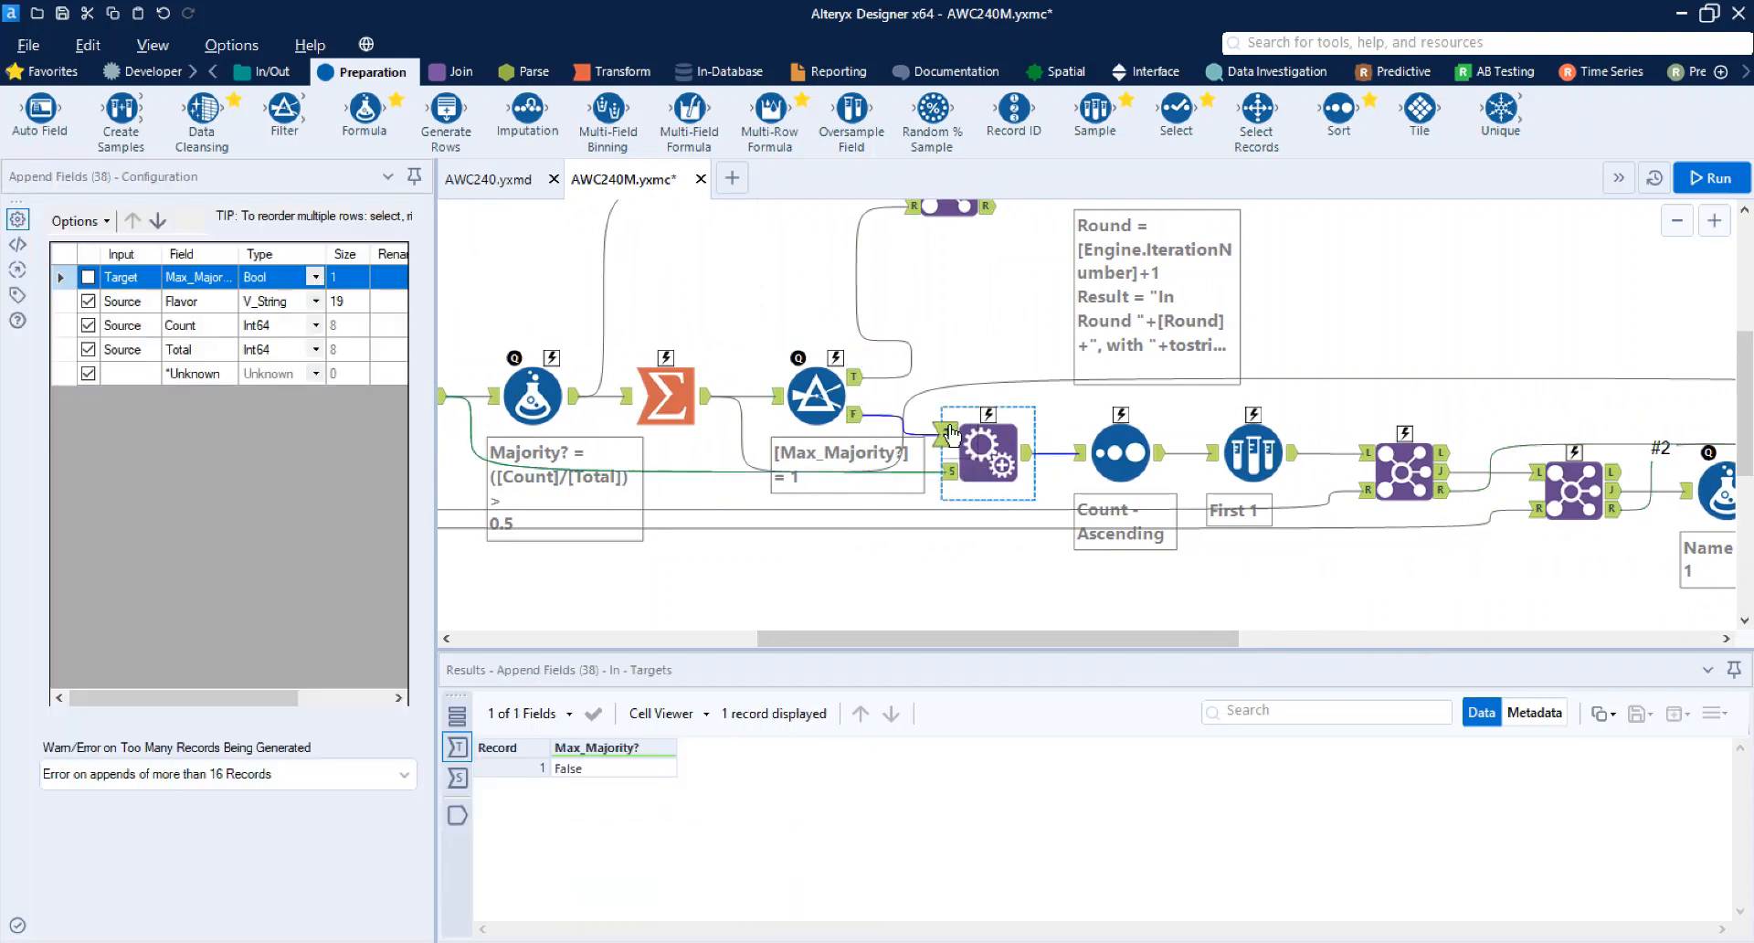
left_click(816, 396)
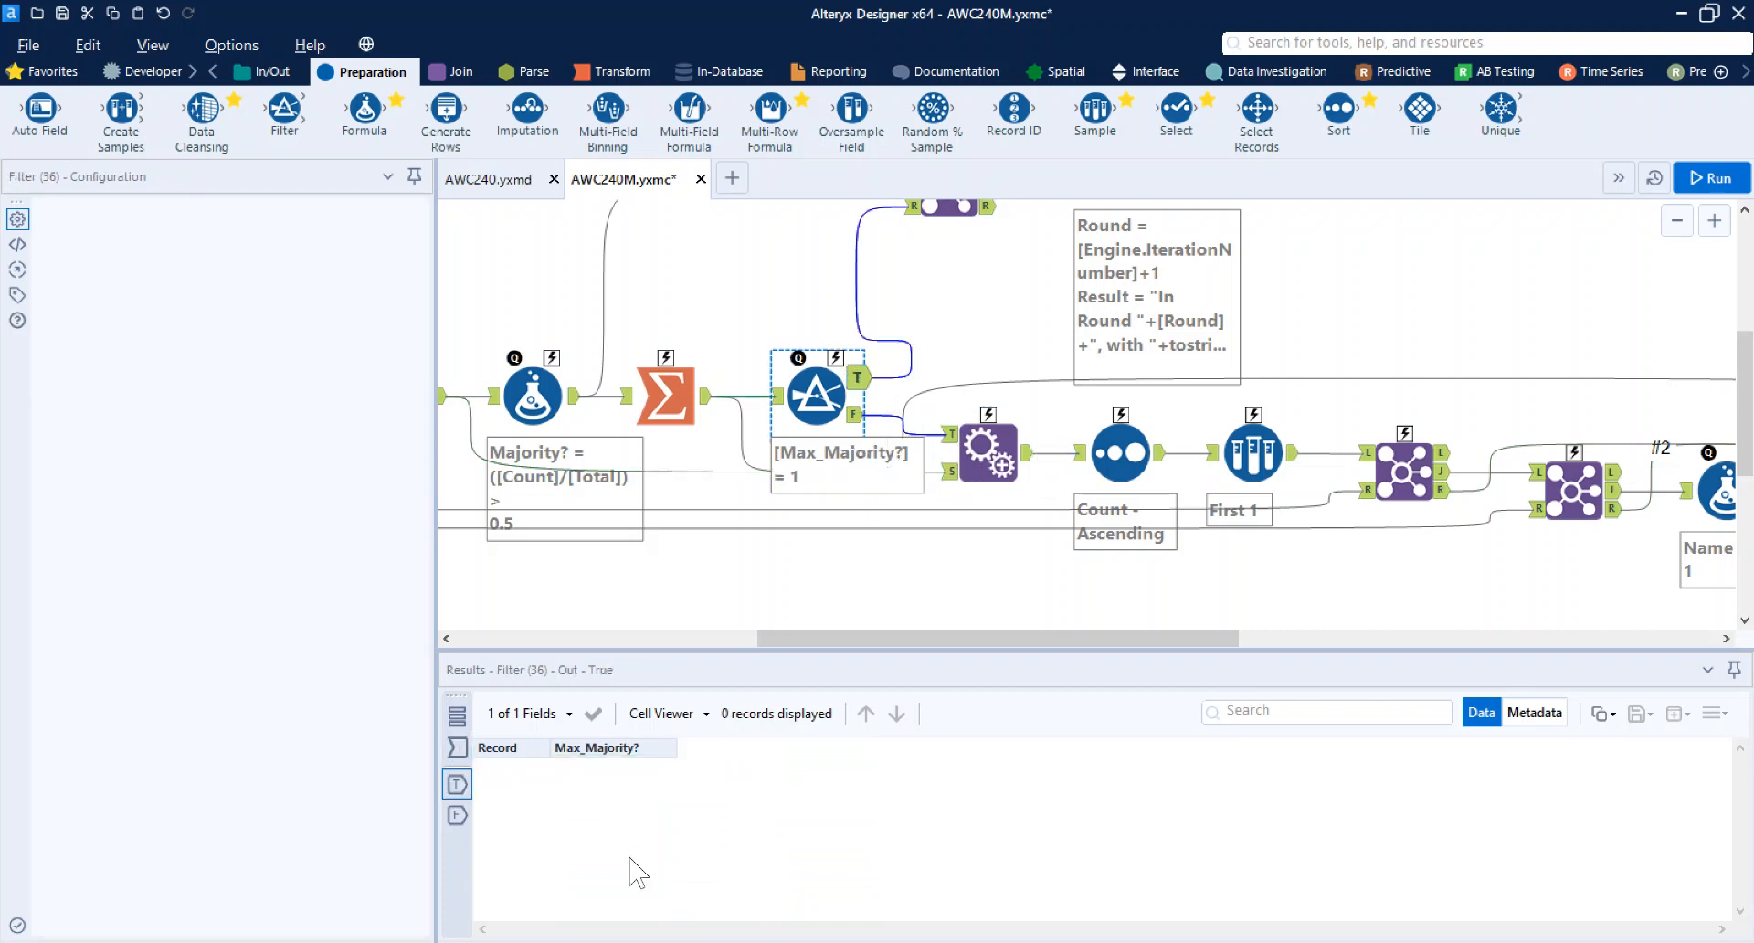
left_click(990, 457)
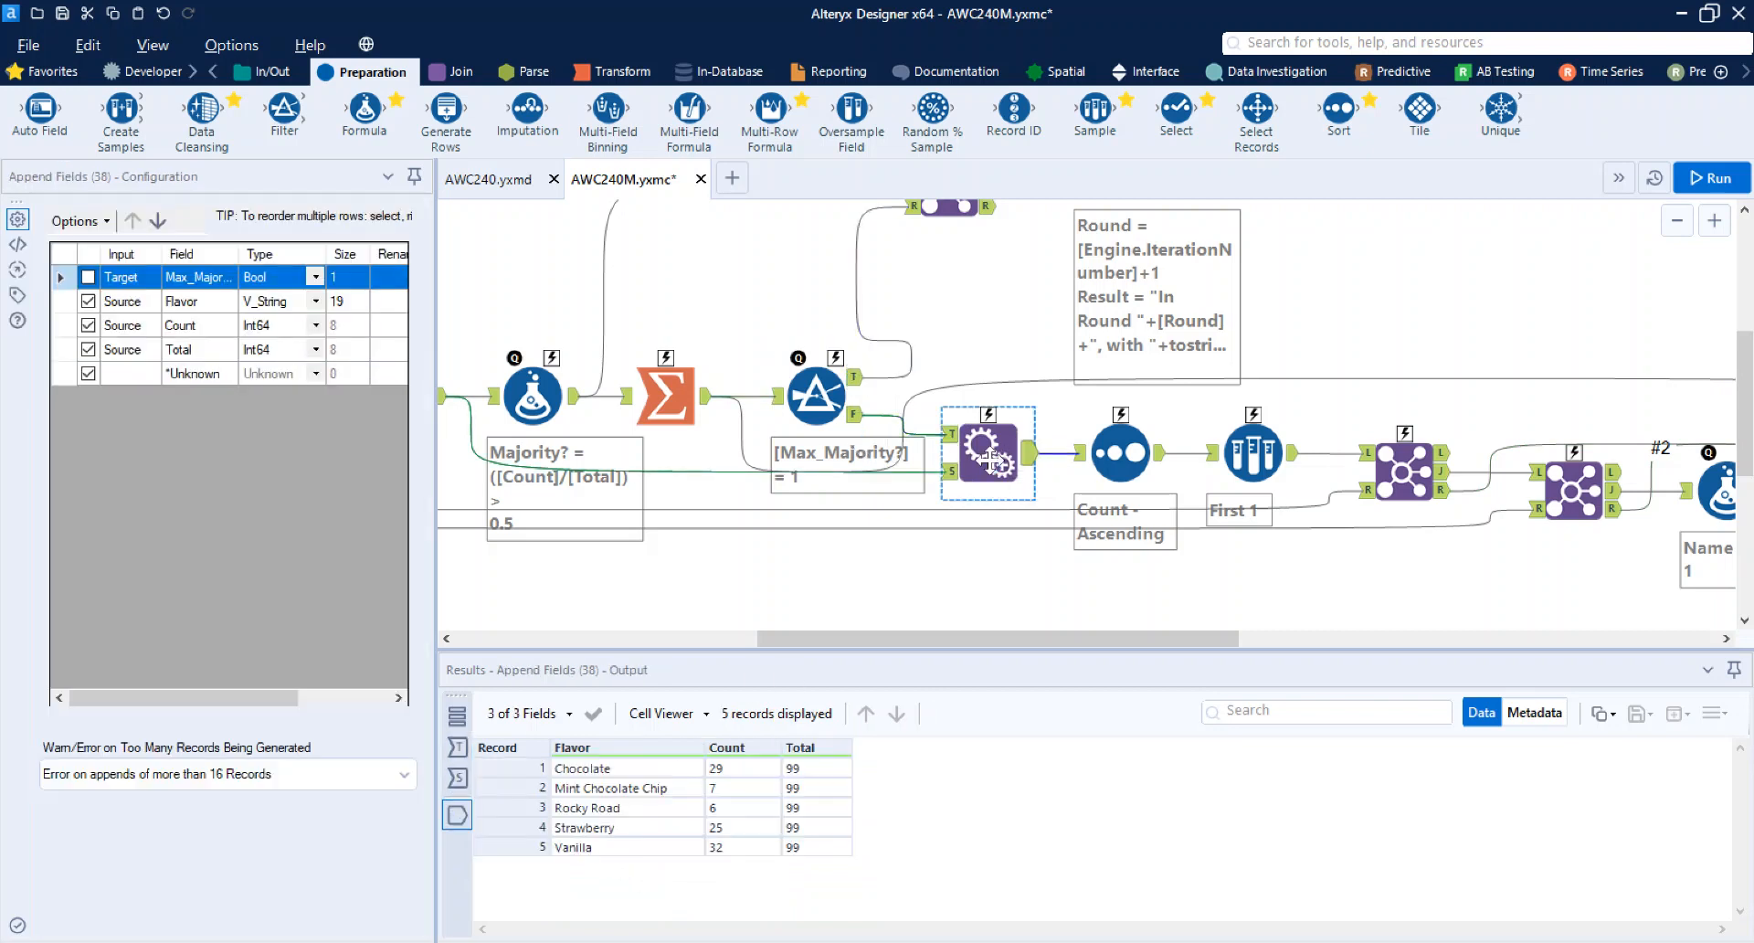
Inspect the Union output and the Append Fields tool after it, tracing its source input back to the Max_Majority? summary
left_click_drag(1030, 640, 1358, 644)
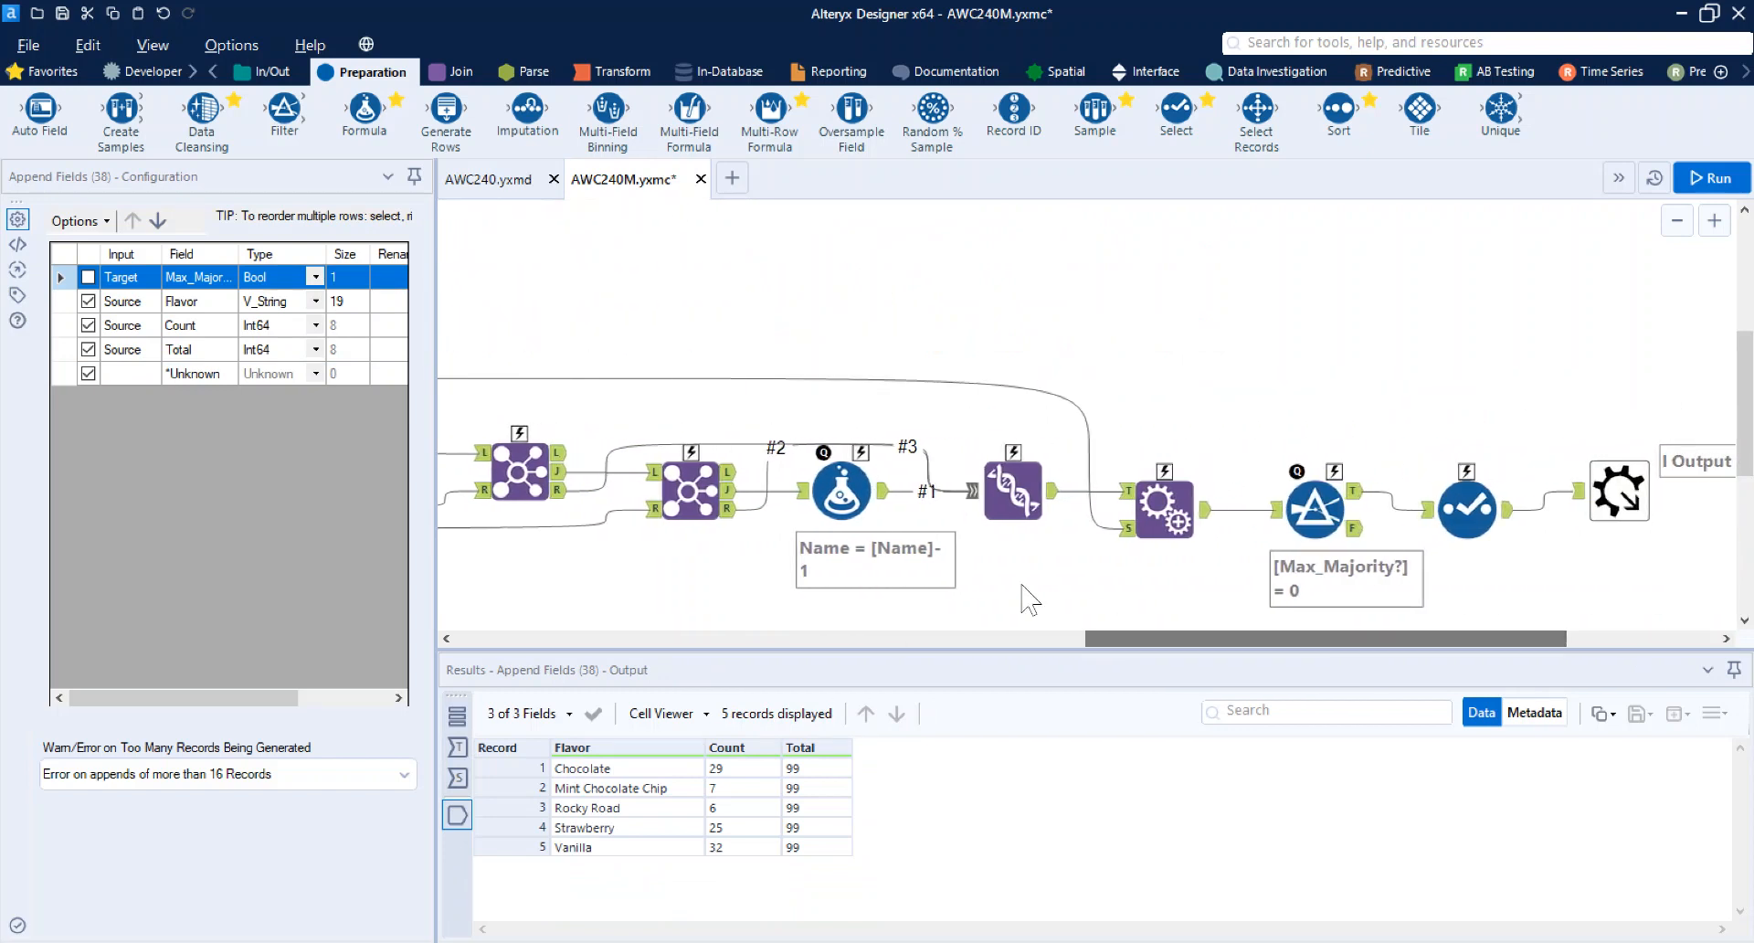
left_click(1011, 490)
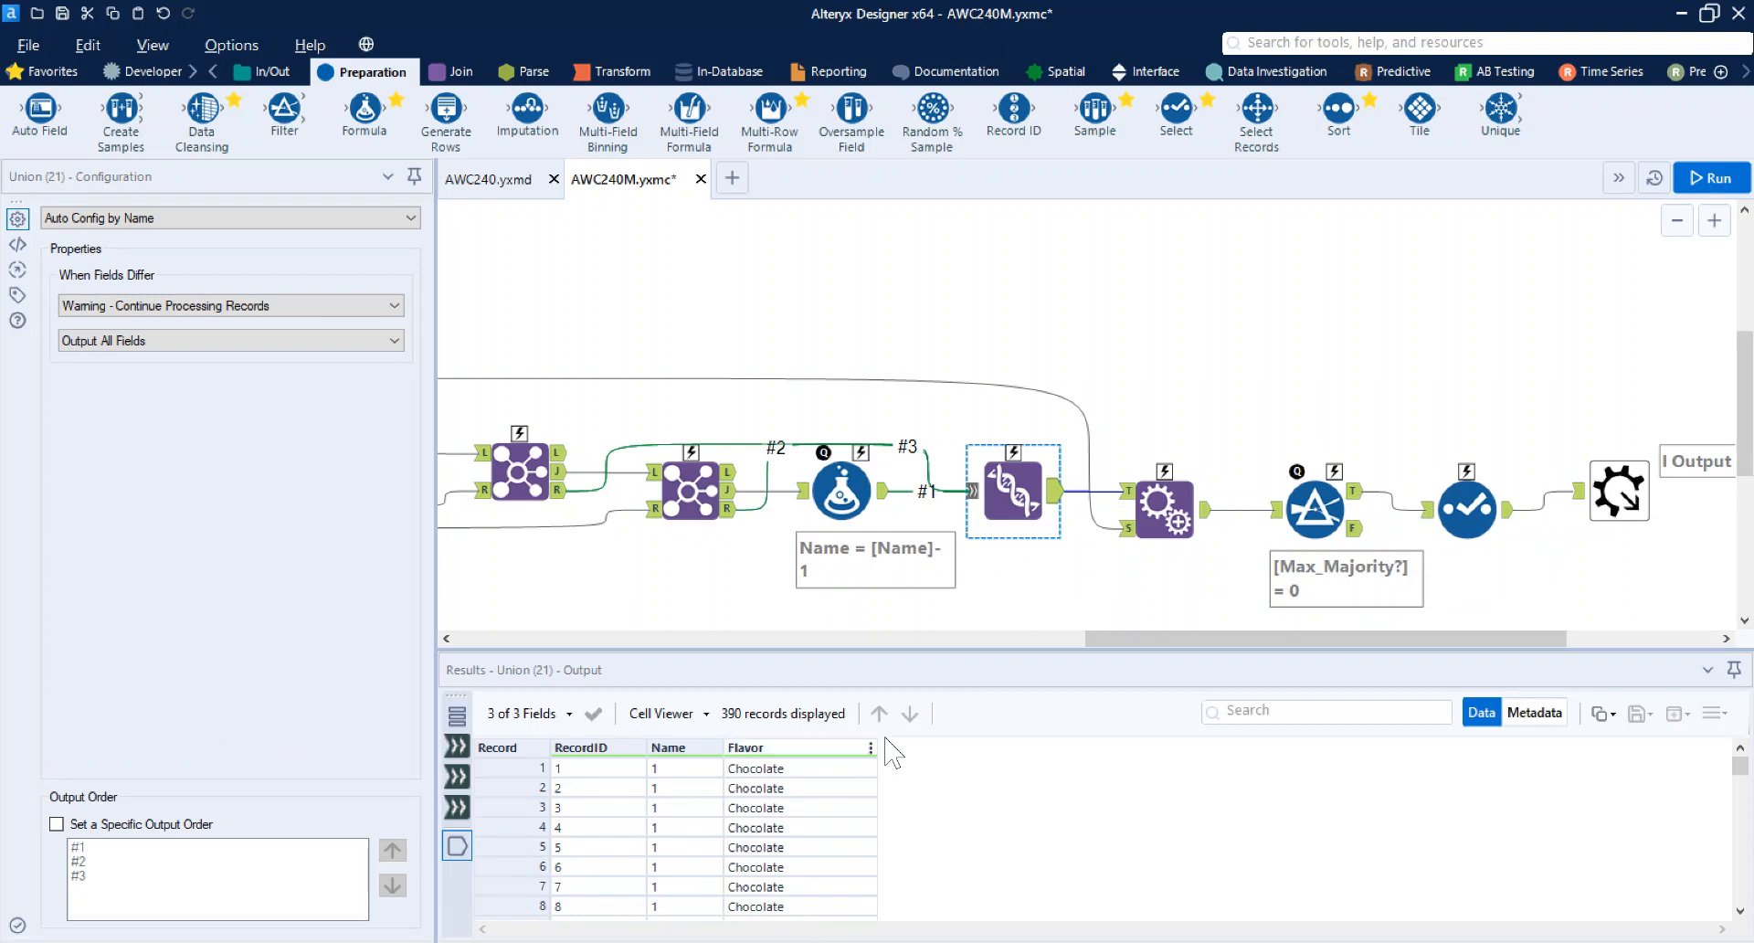
left_click(1143, 522)
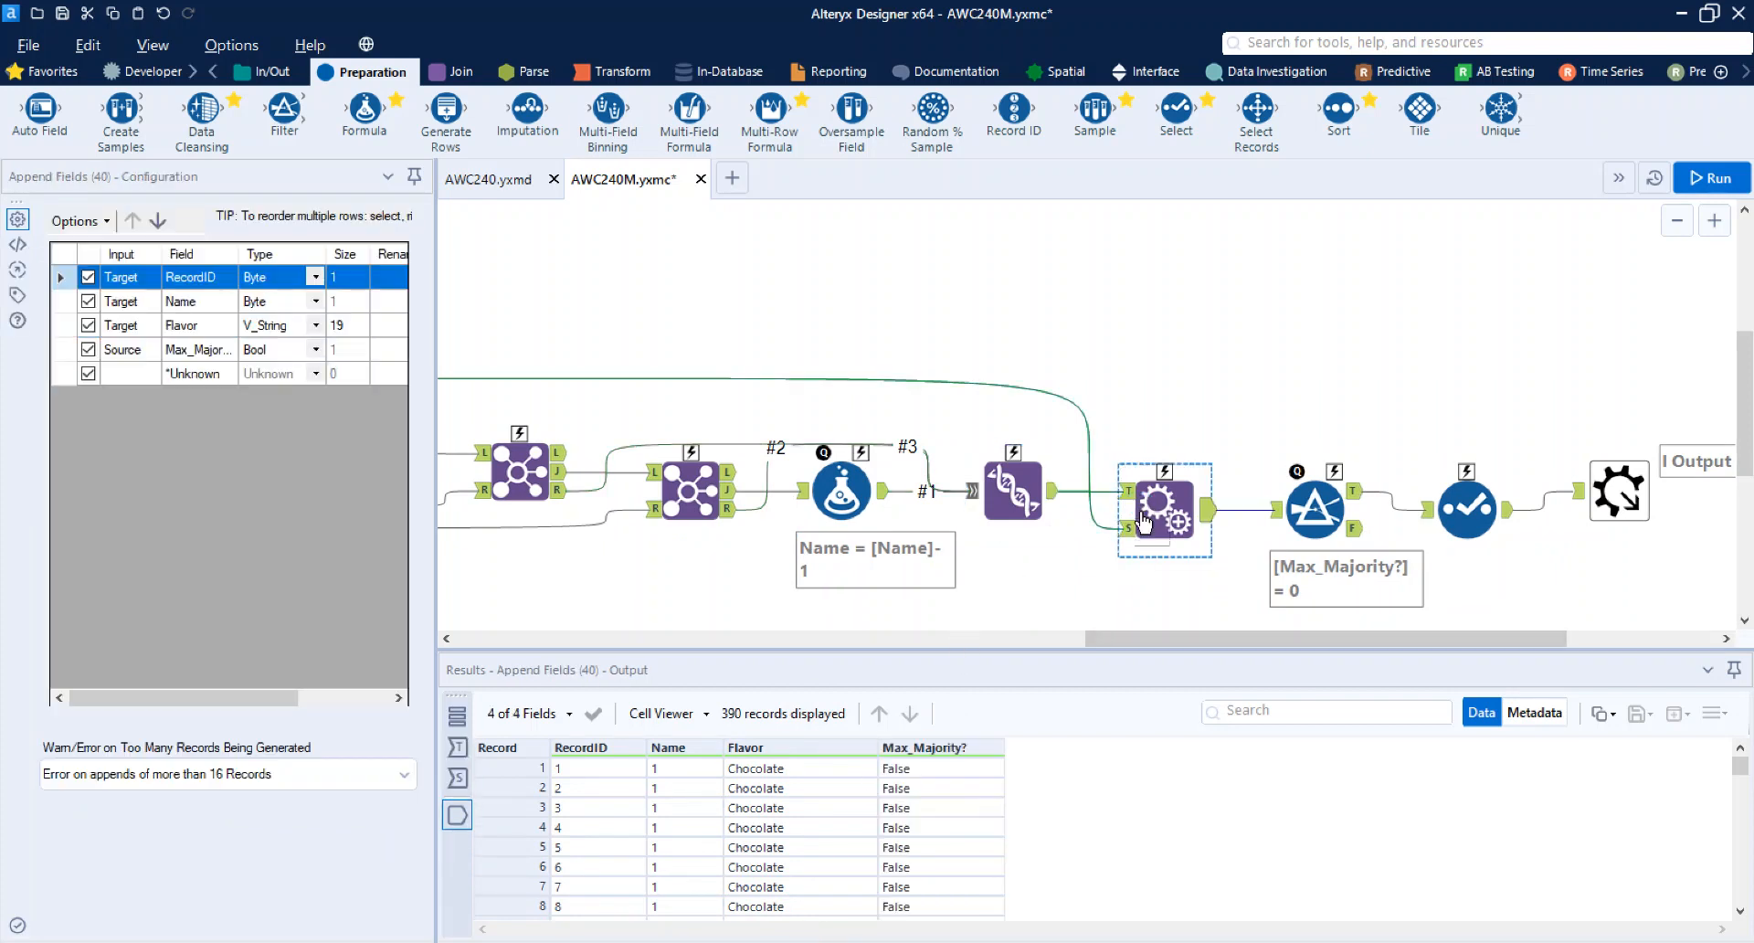
left_click_drag(1137, 637, 783, 654)
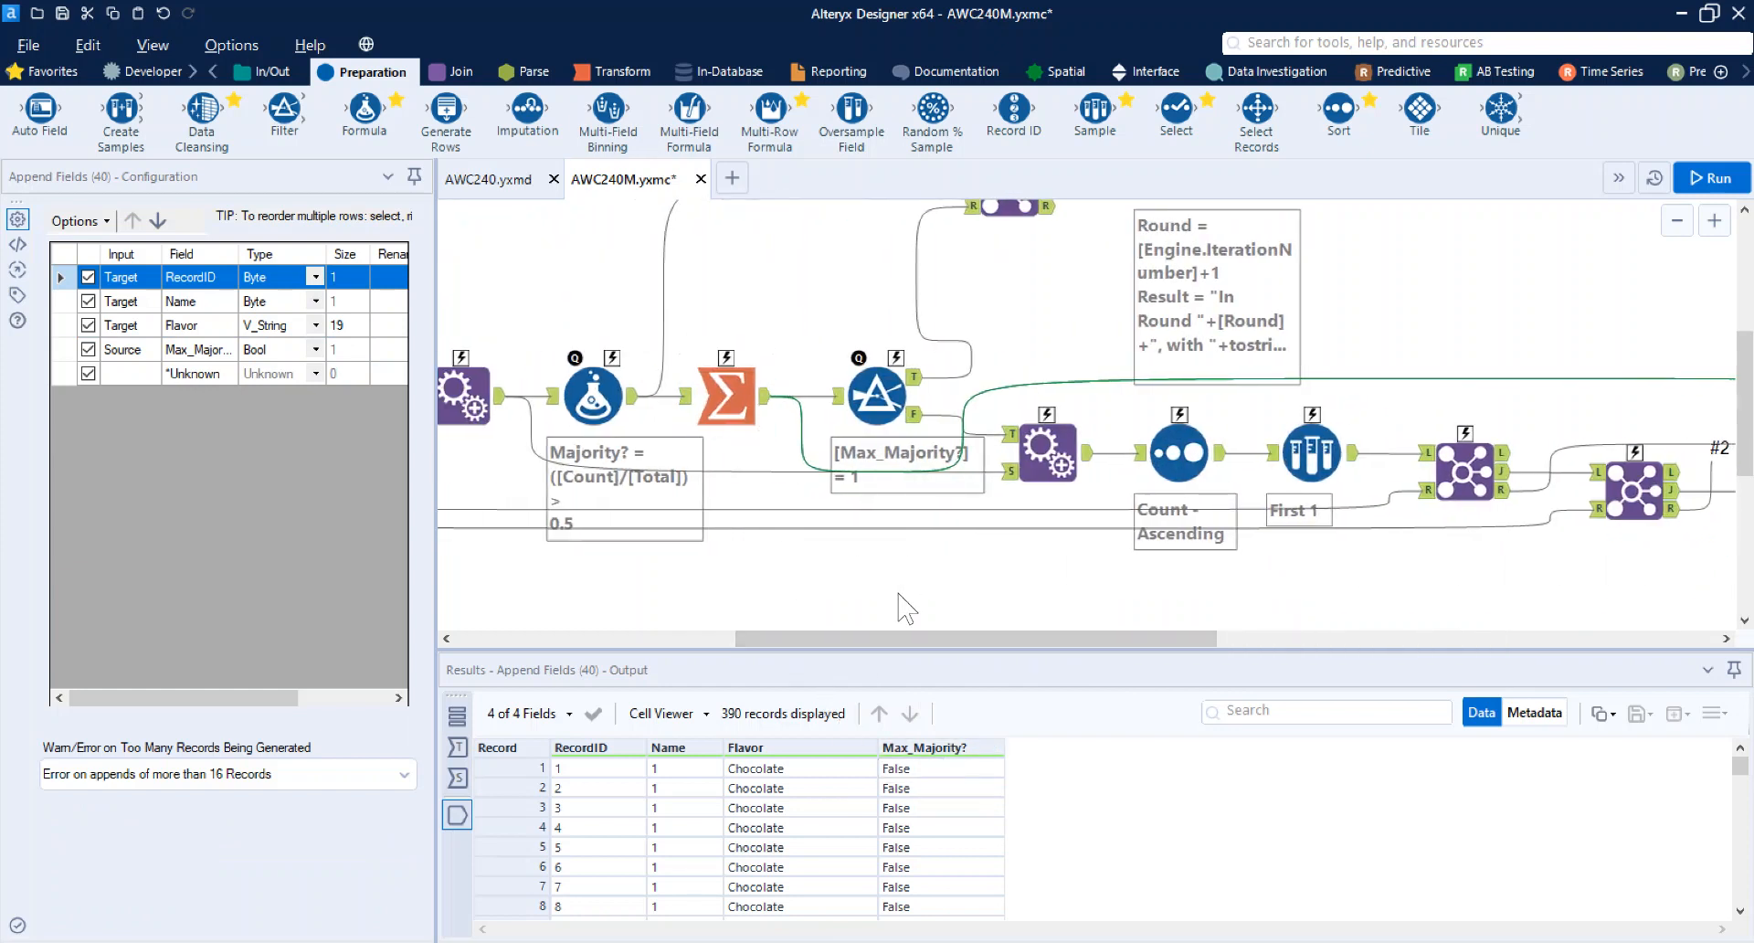
left_click_drag(905, 640, 1389, 638)
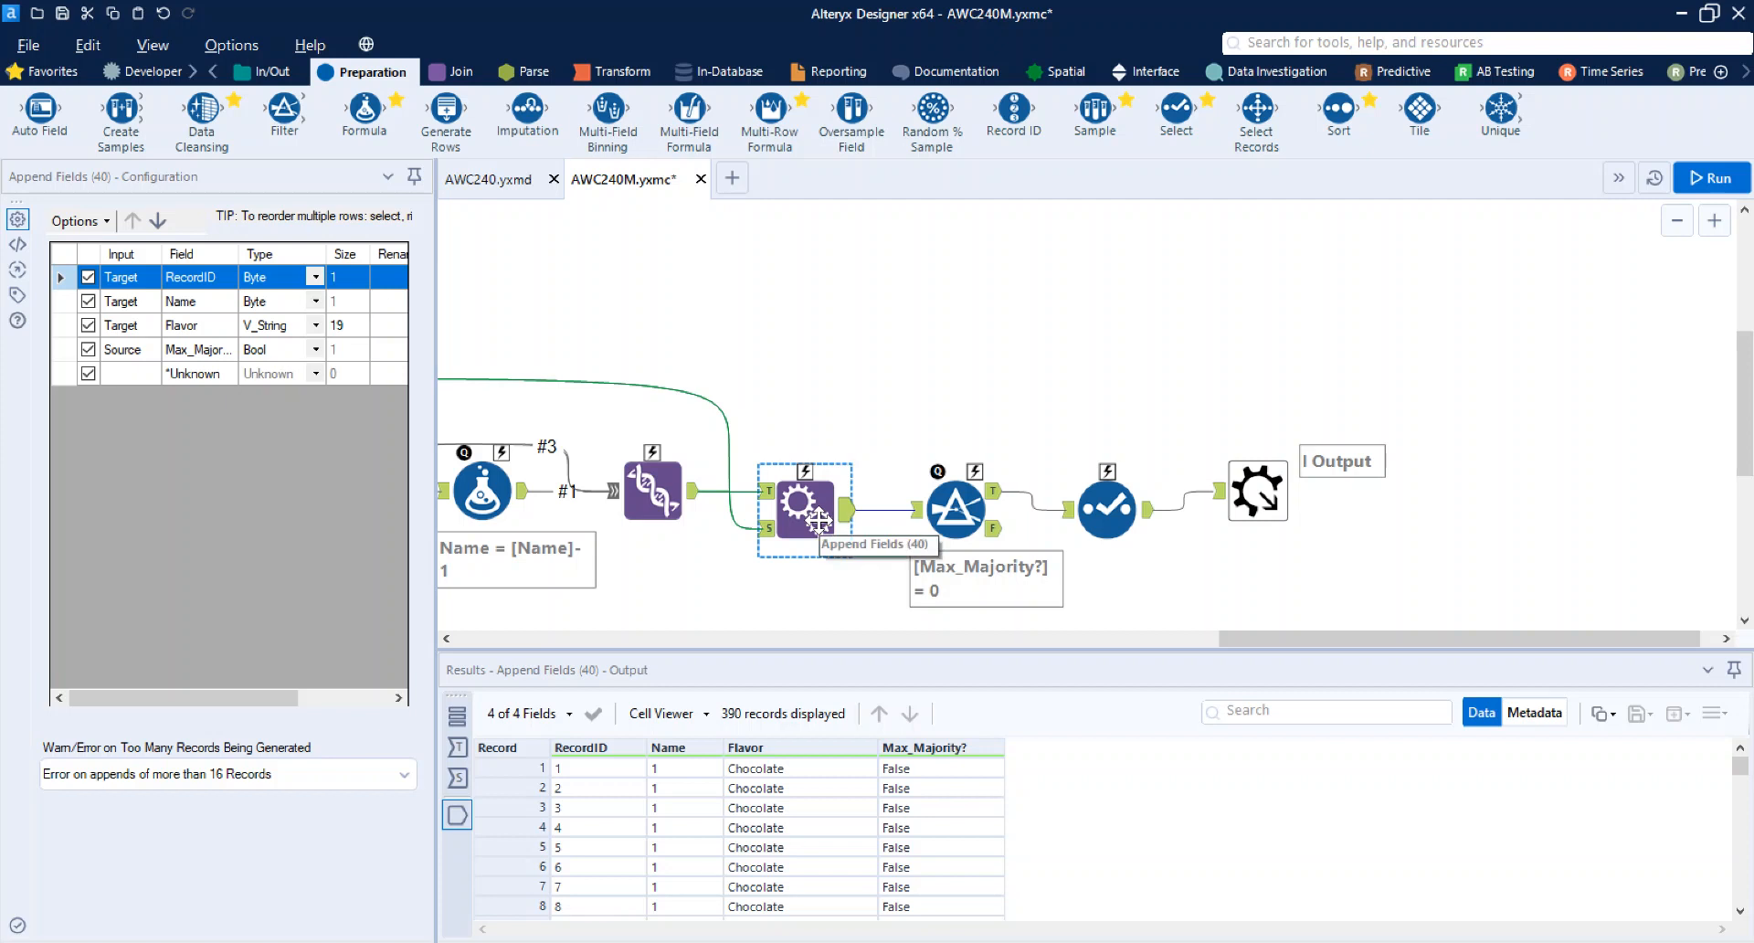
Examine the [Max_Majority?] = 0 filter and the fields kept by the Select tool before the iteration output
left_click(951, 508)
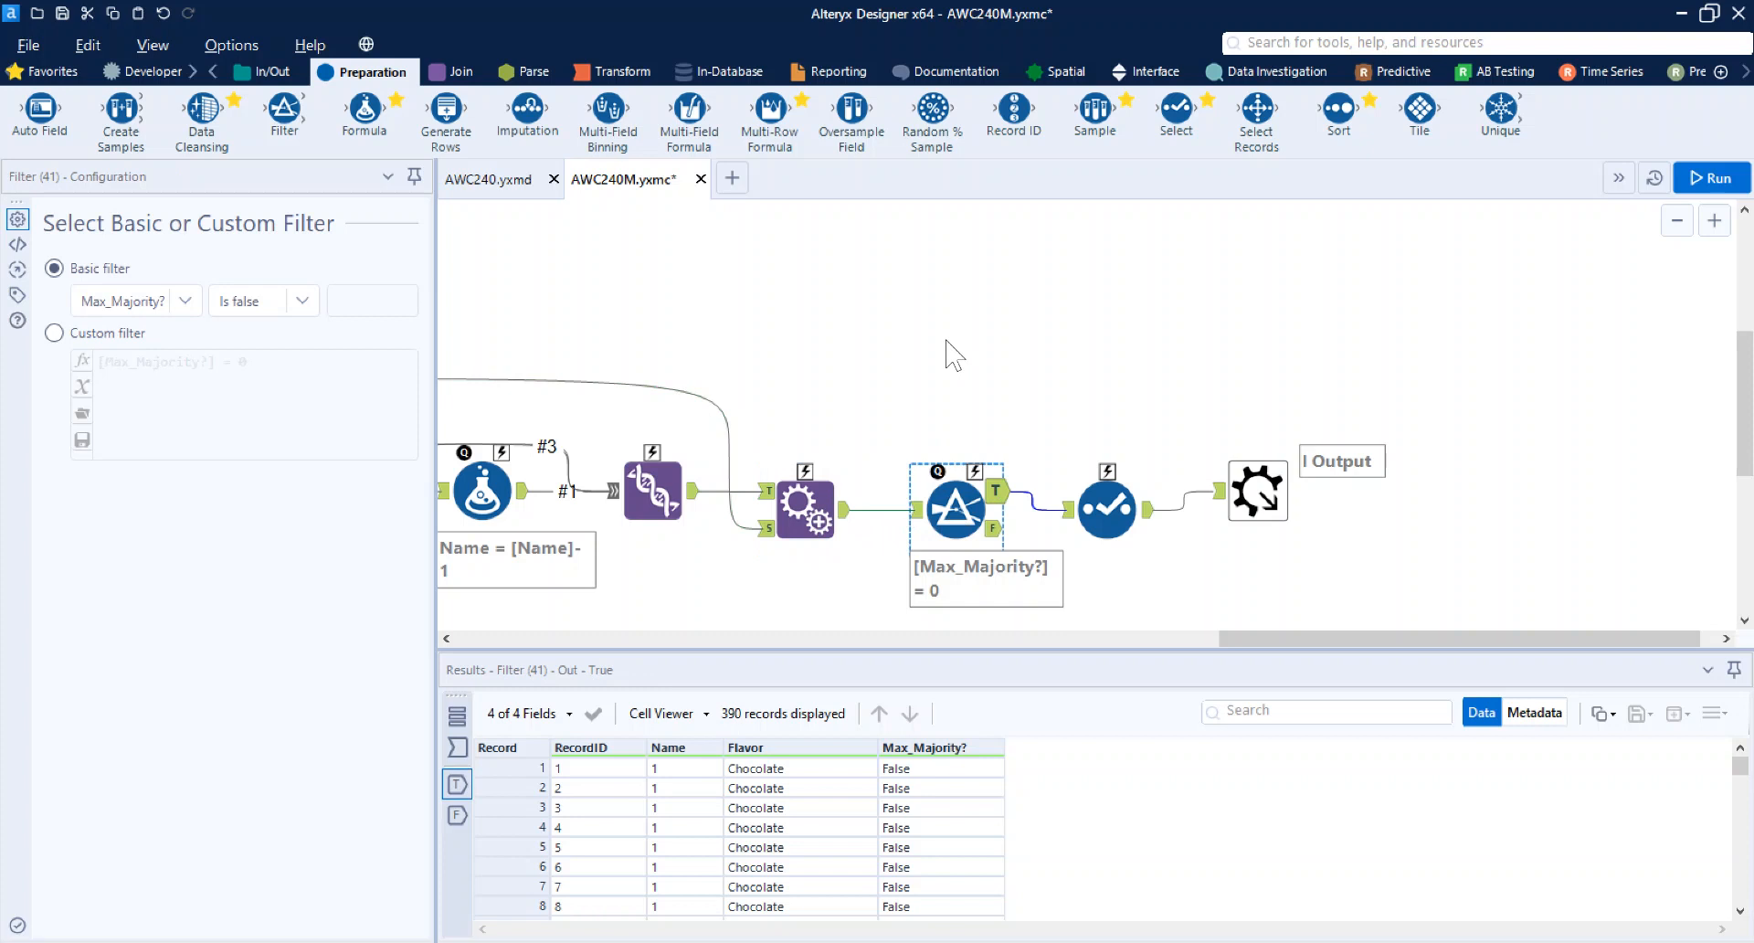
left_click(1101, 498)
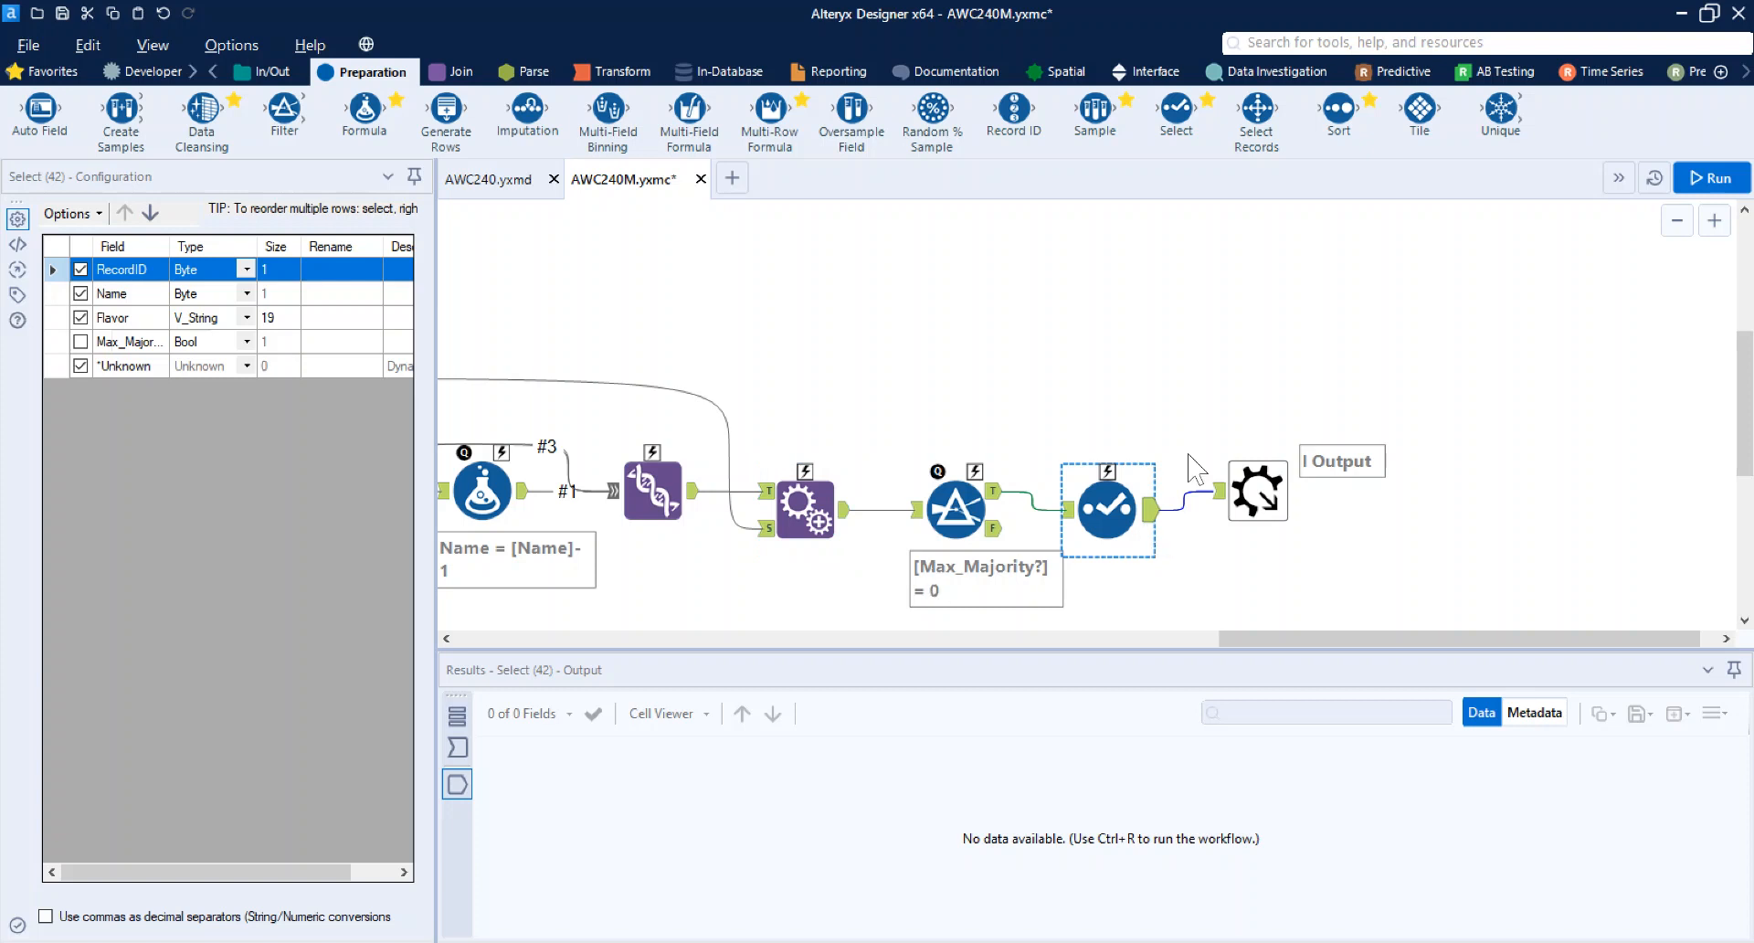
scroll(1197, 470, "down", 5)
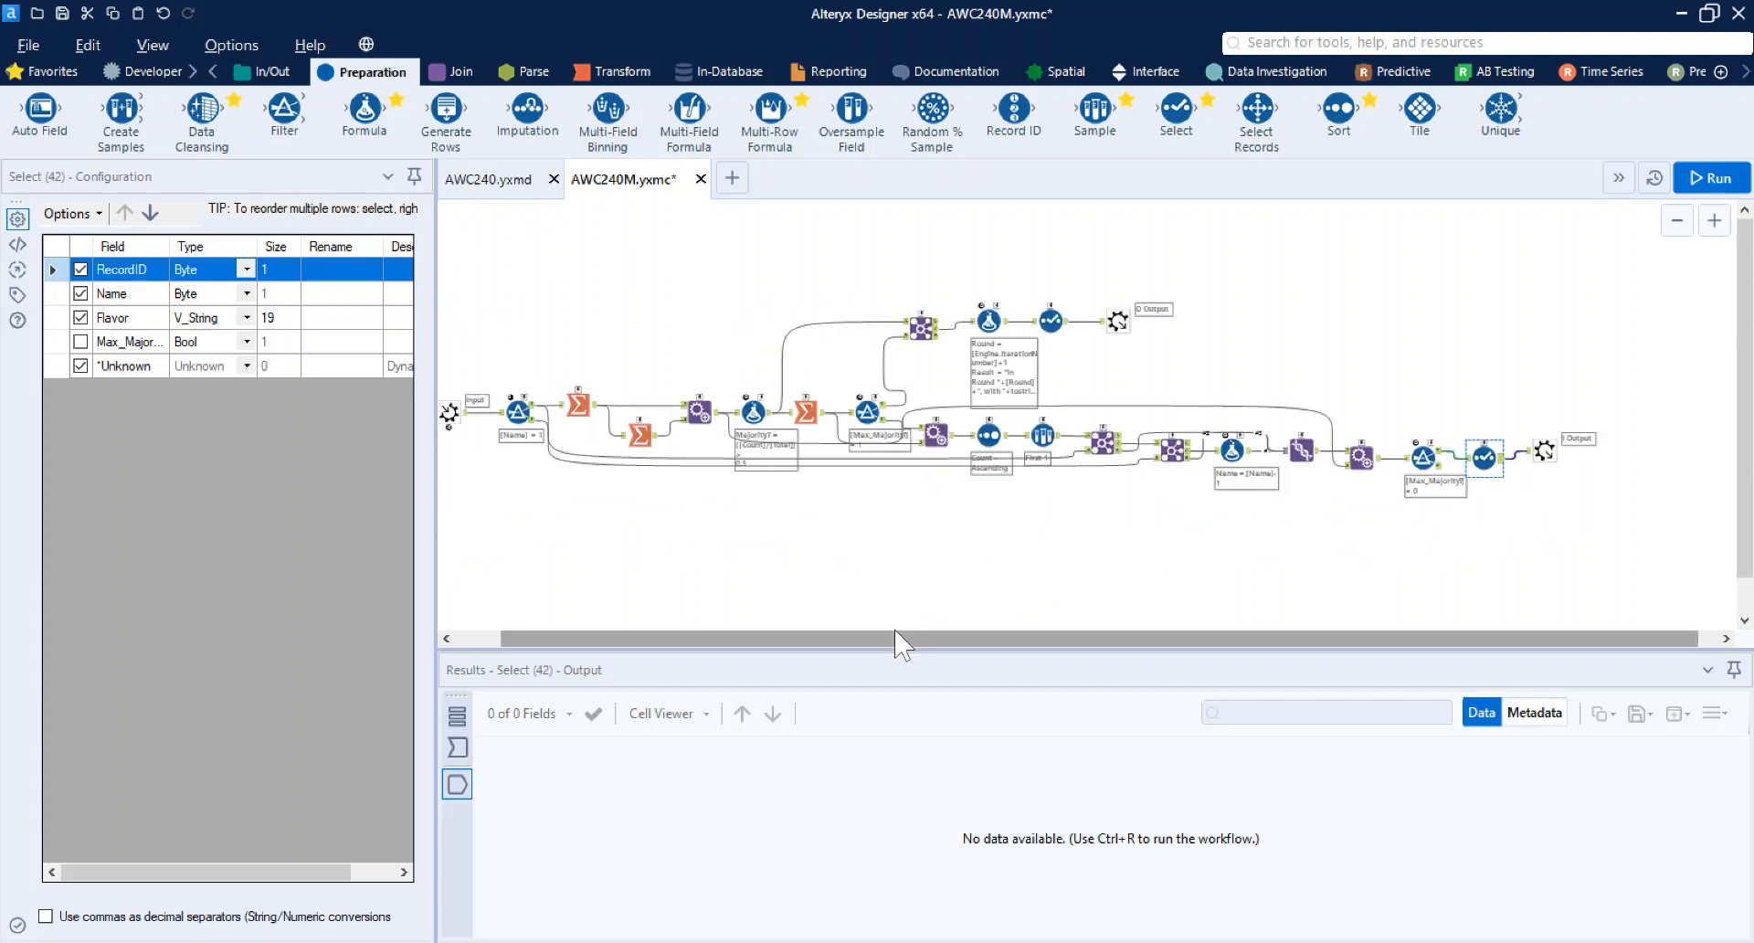
View the macro's Result output in the AWC240.yxmd workflow and check the iteration count in the run messages
left_click(503, 179)
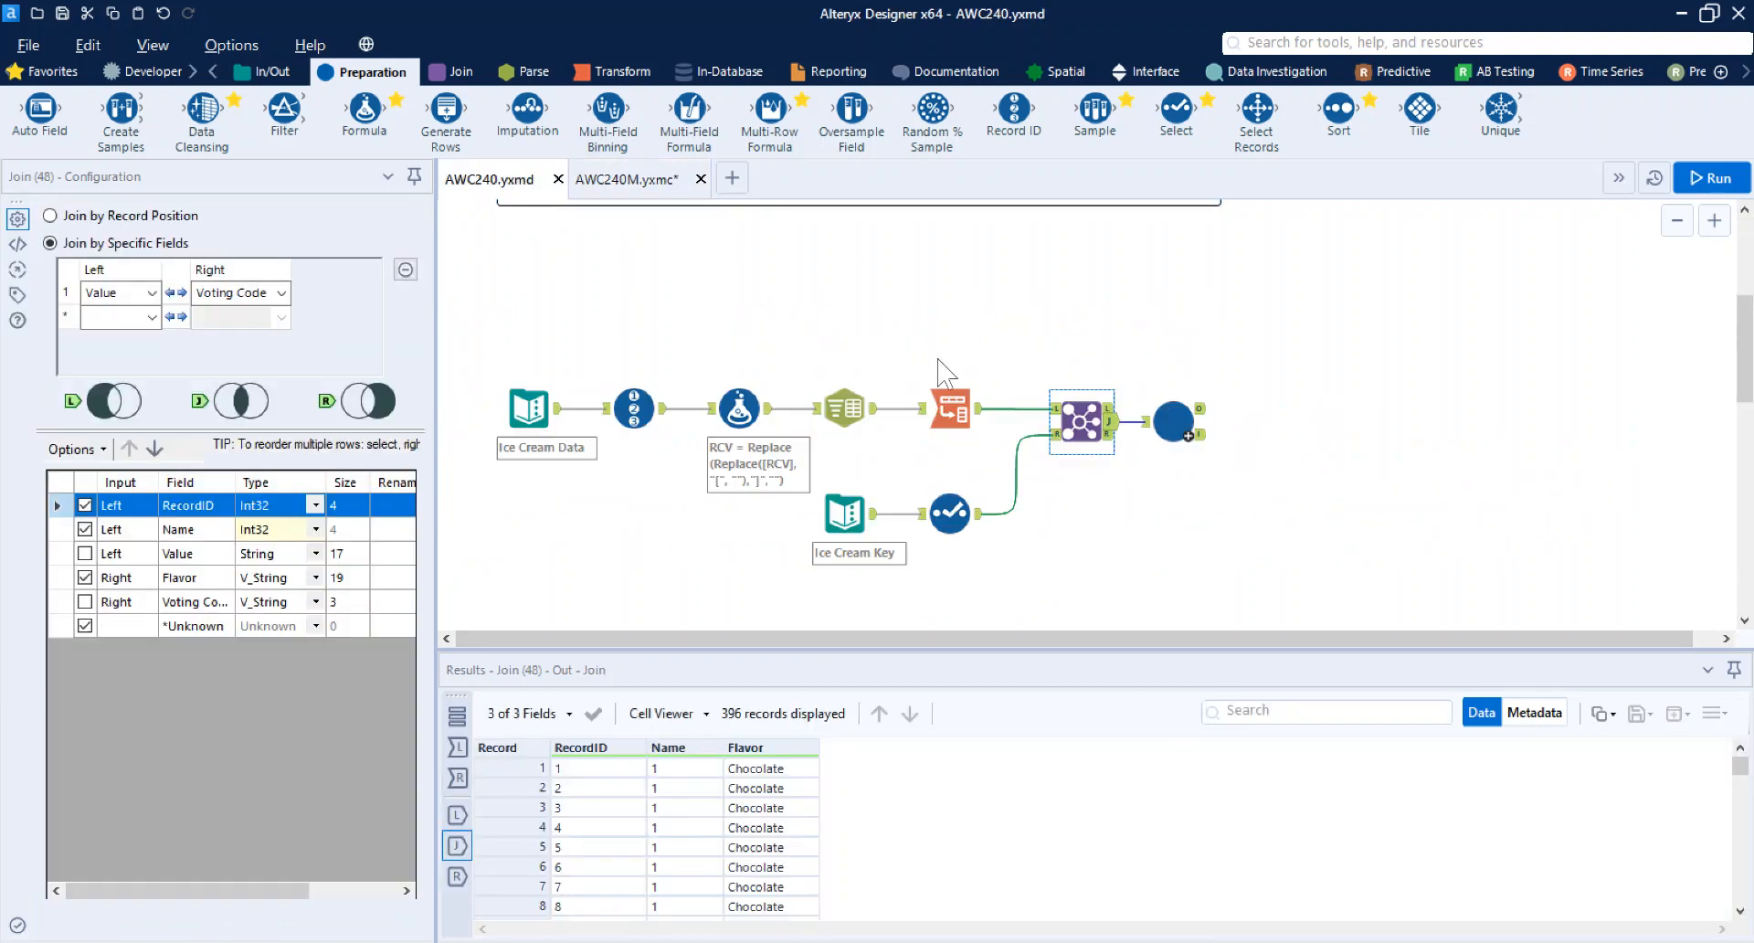
left_click(1174, 421)
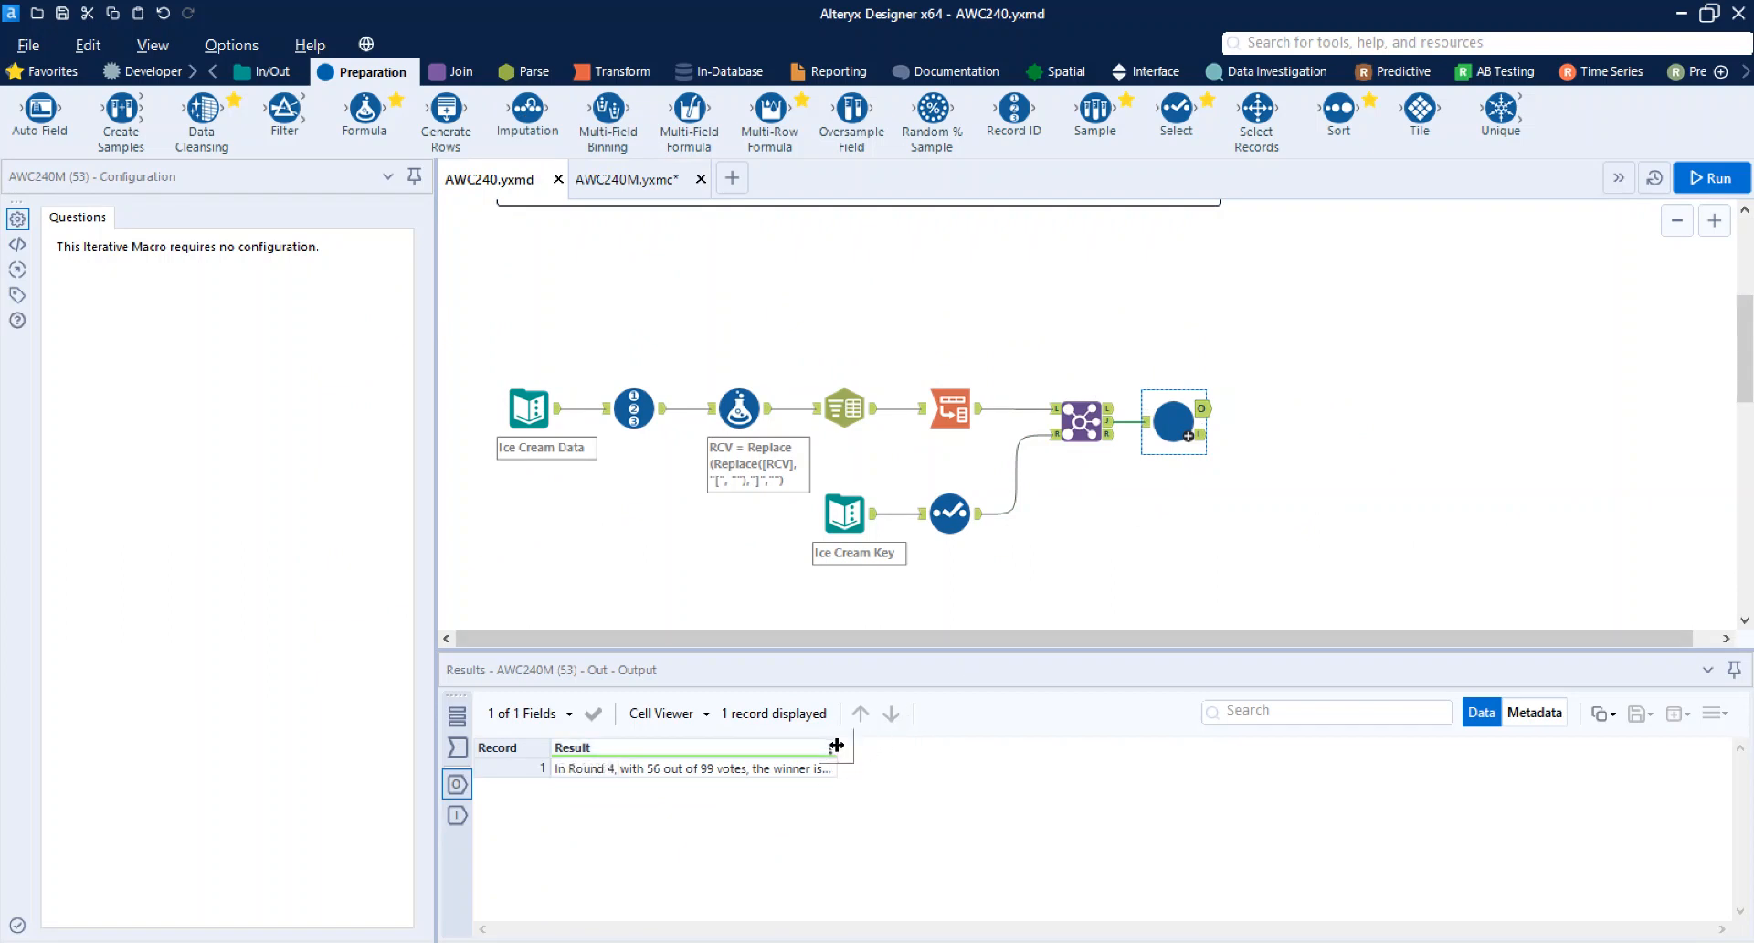
left_click(1229, 585)
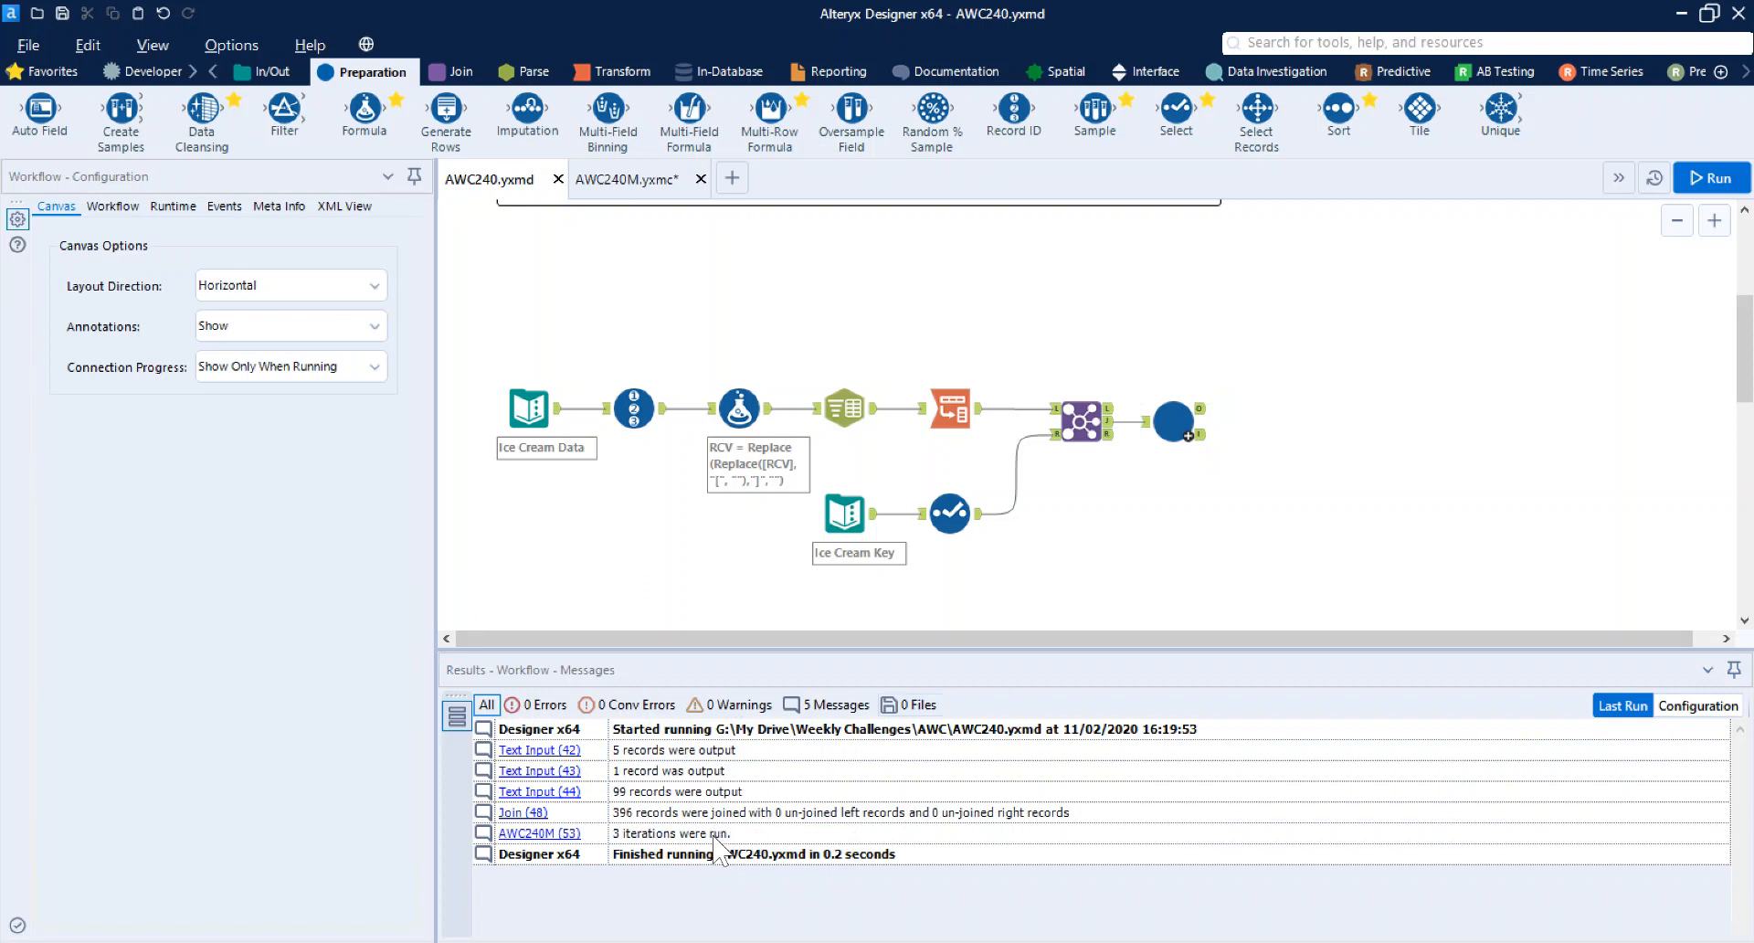
Open the Interface Designer for the AWC240M.yxmc macro and review its iteration input, iteration output, maximum iterations and output mode properties
left_click(598, 185)
left_click(153, 44)
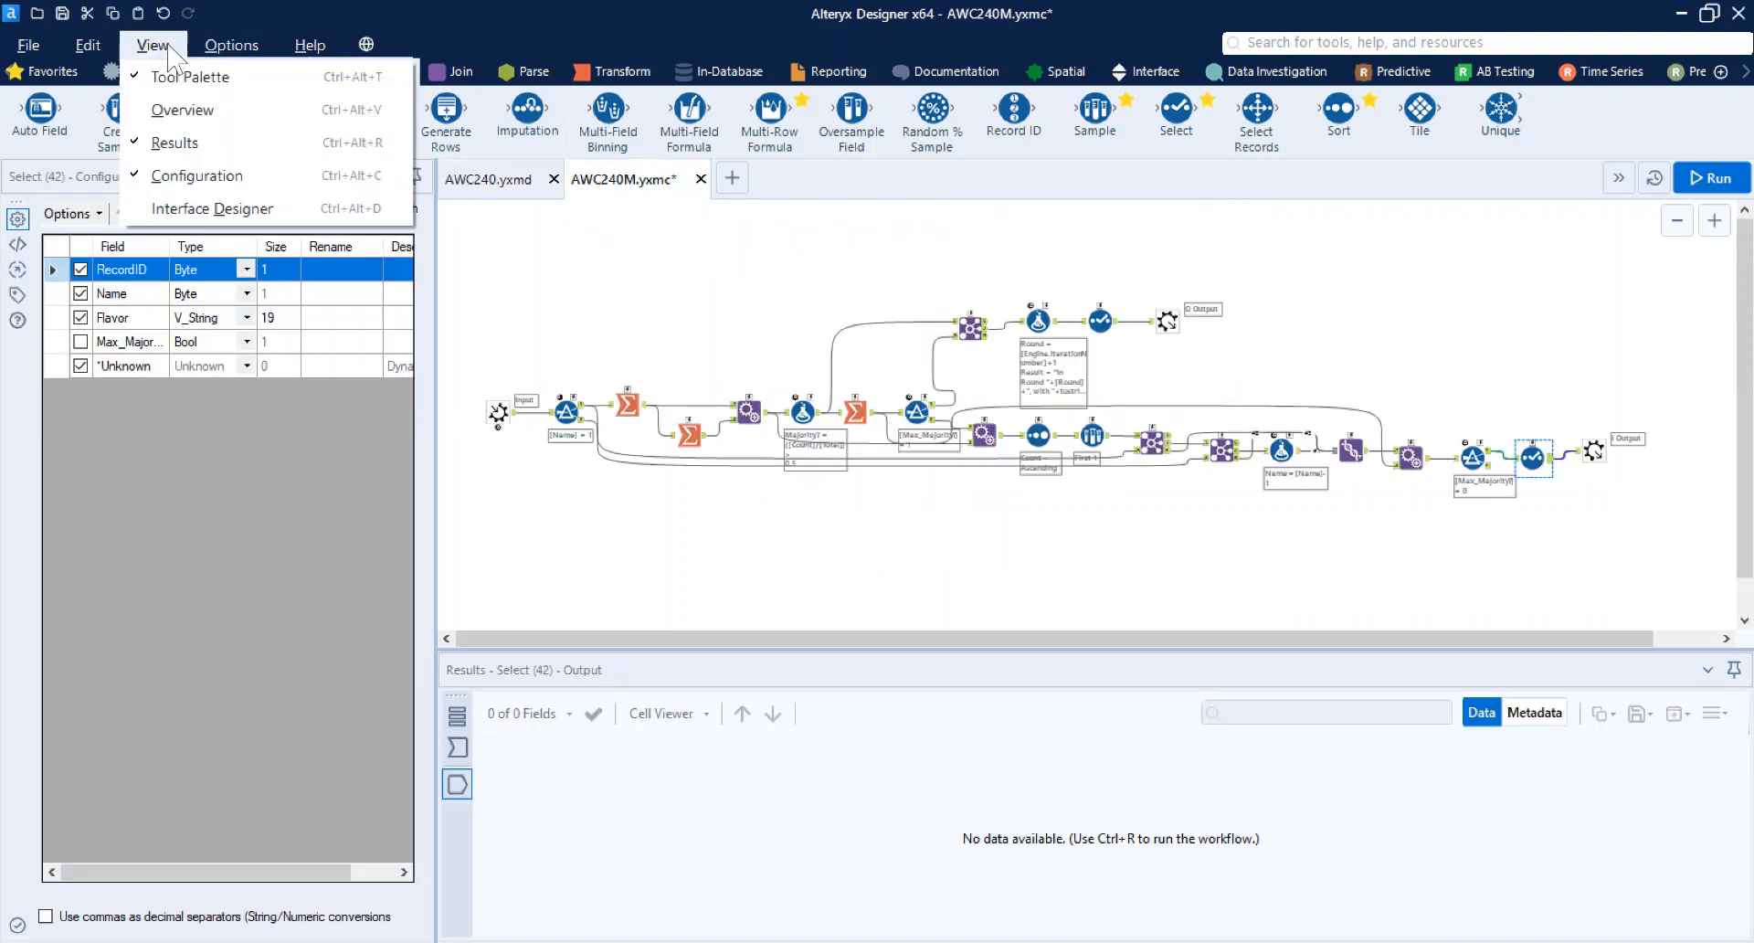
left_click(219, 174)
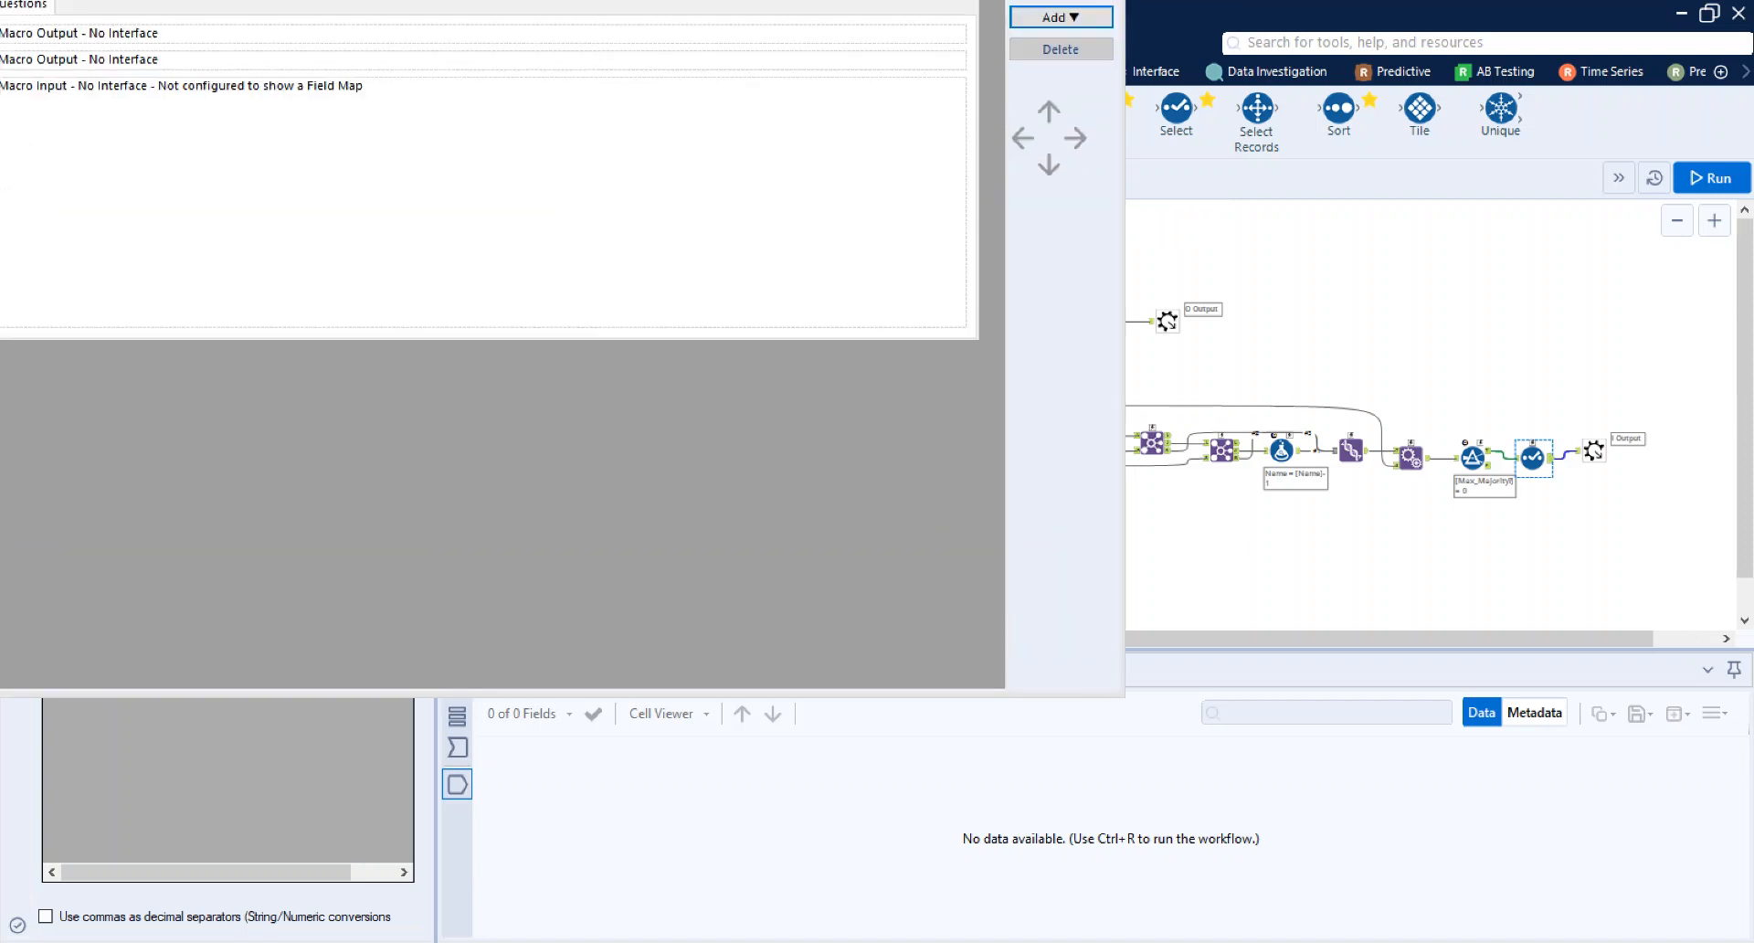
left_click_drag(854, 0, 1097, 325)
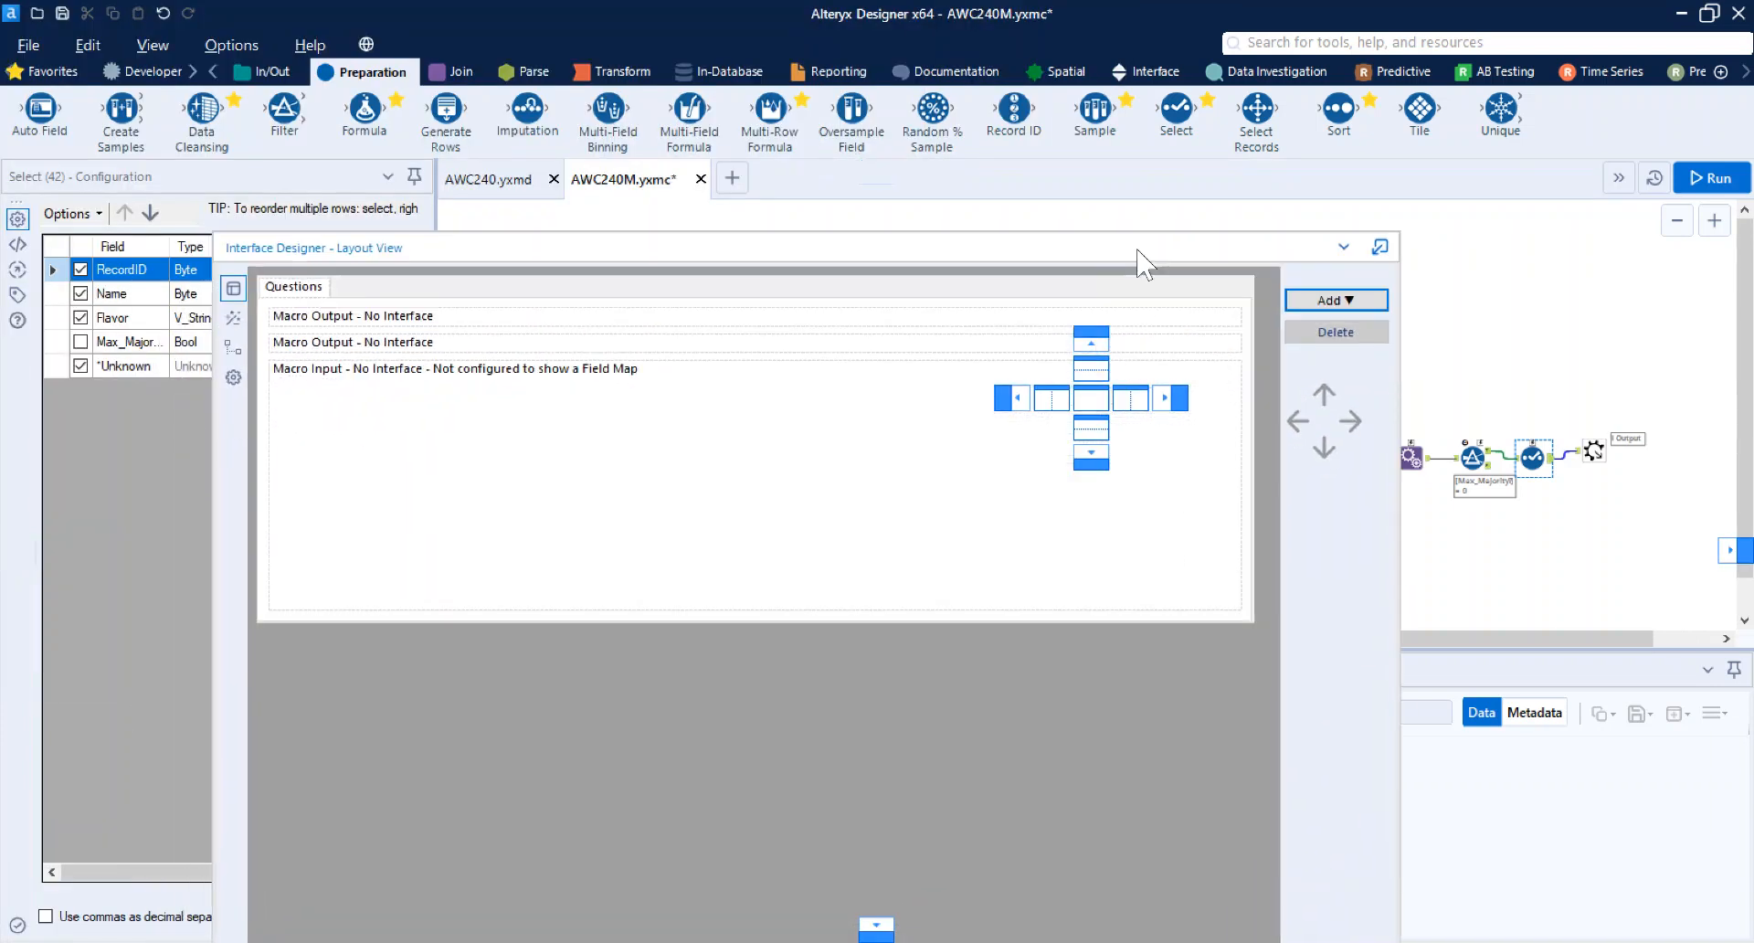
left_click(233, 376)
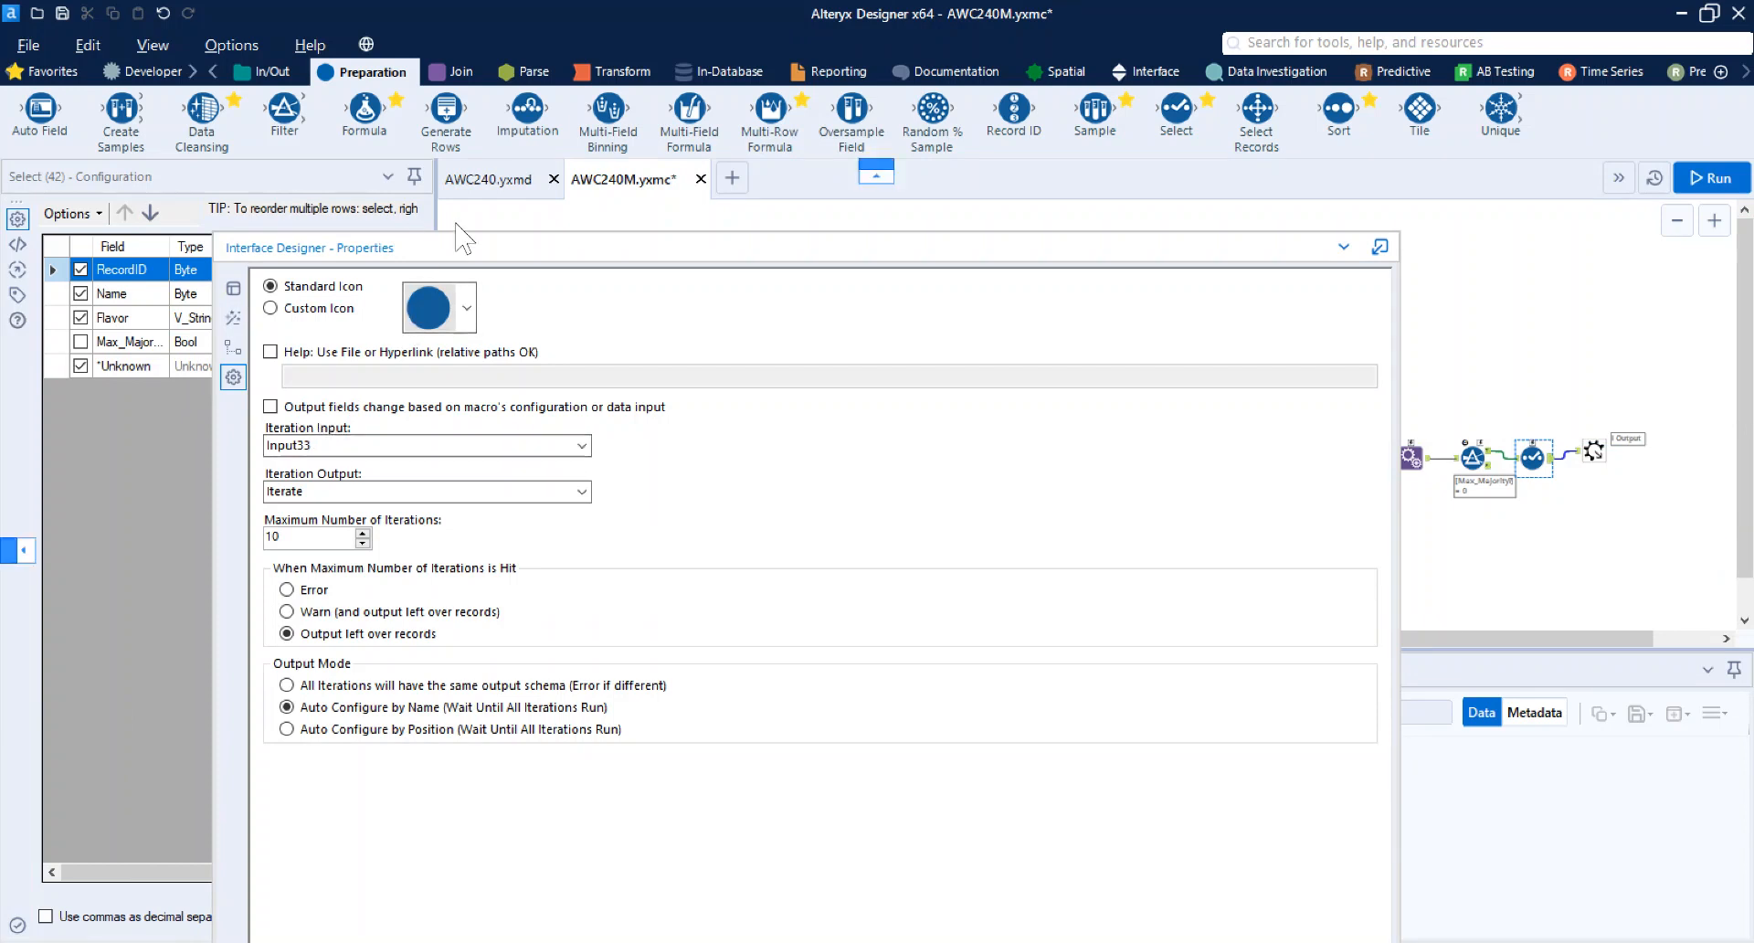
left_click_drag(427, 244, 512, 156)
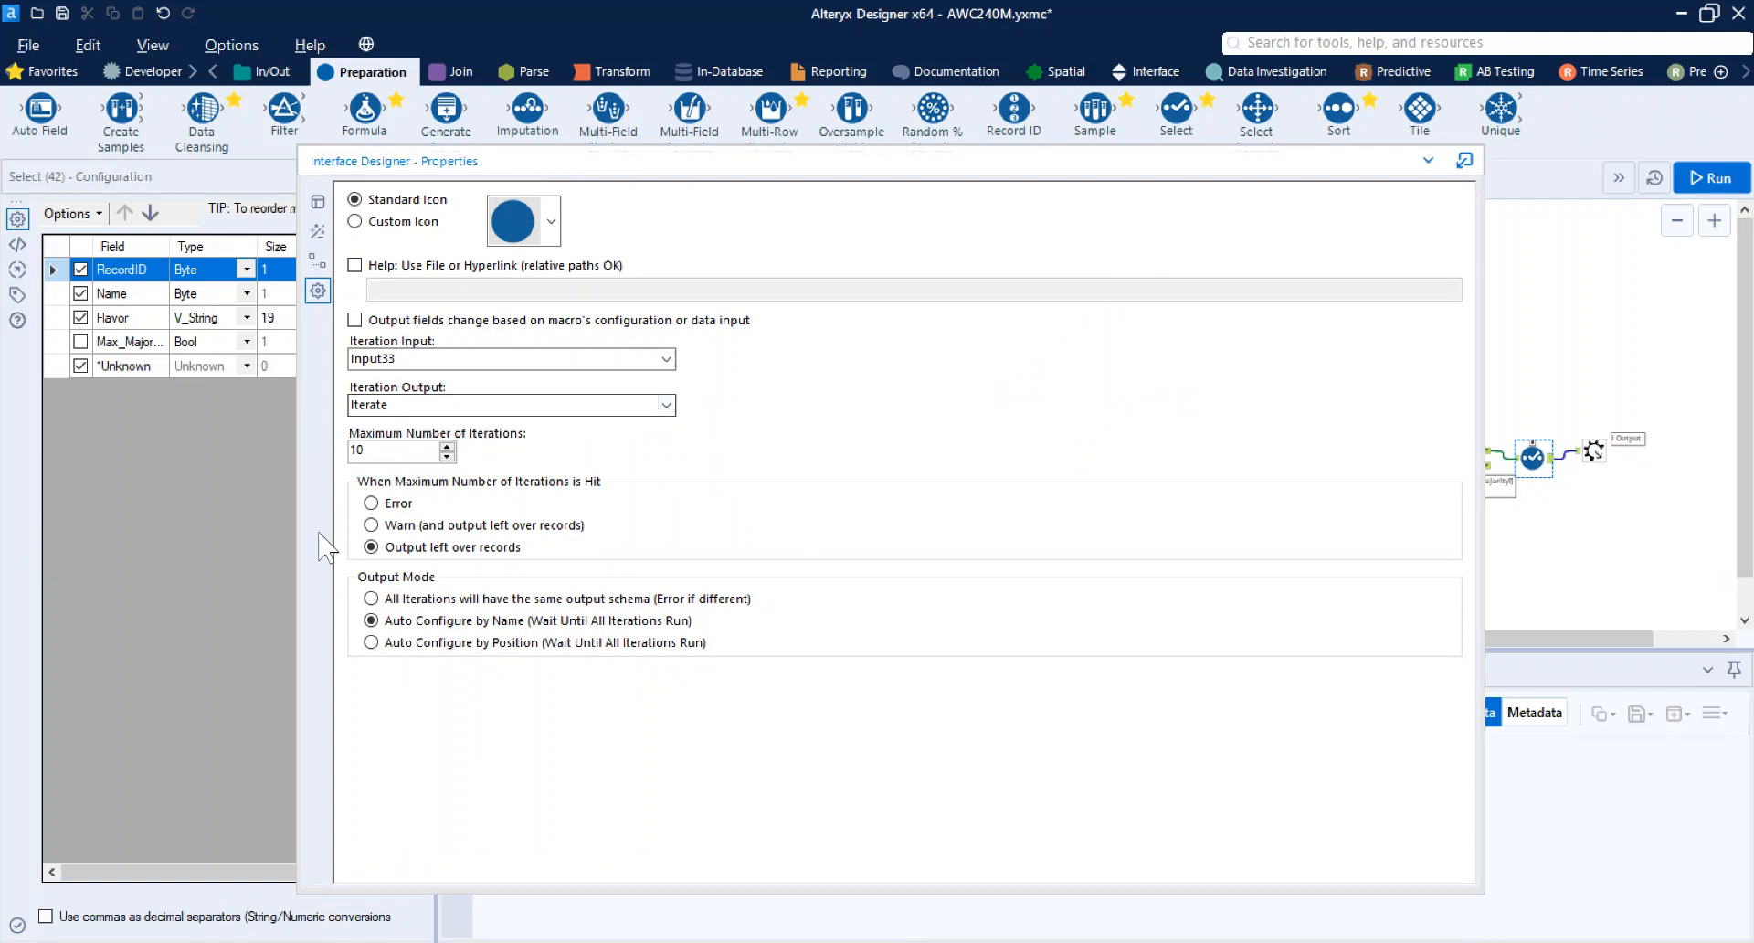
Close the Interface Designer to return to the full macro canvas
left_click(163, 46)
left_click(207, 181)
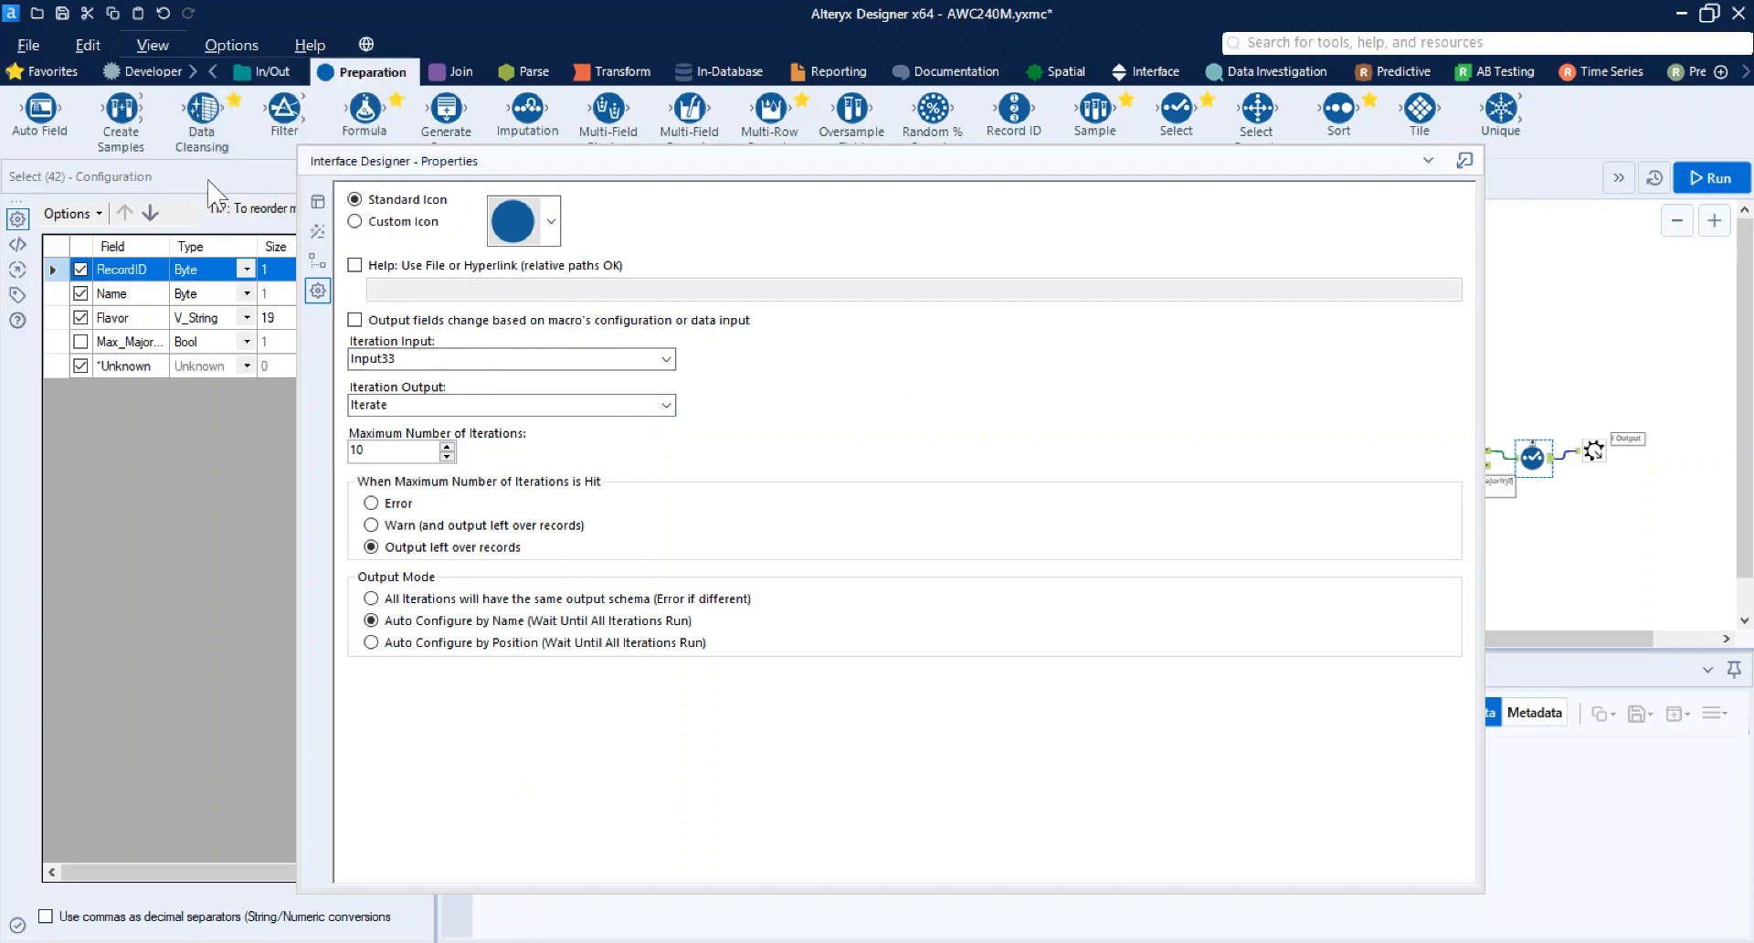
left_click(152, 45)
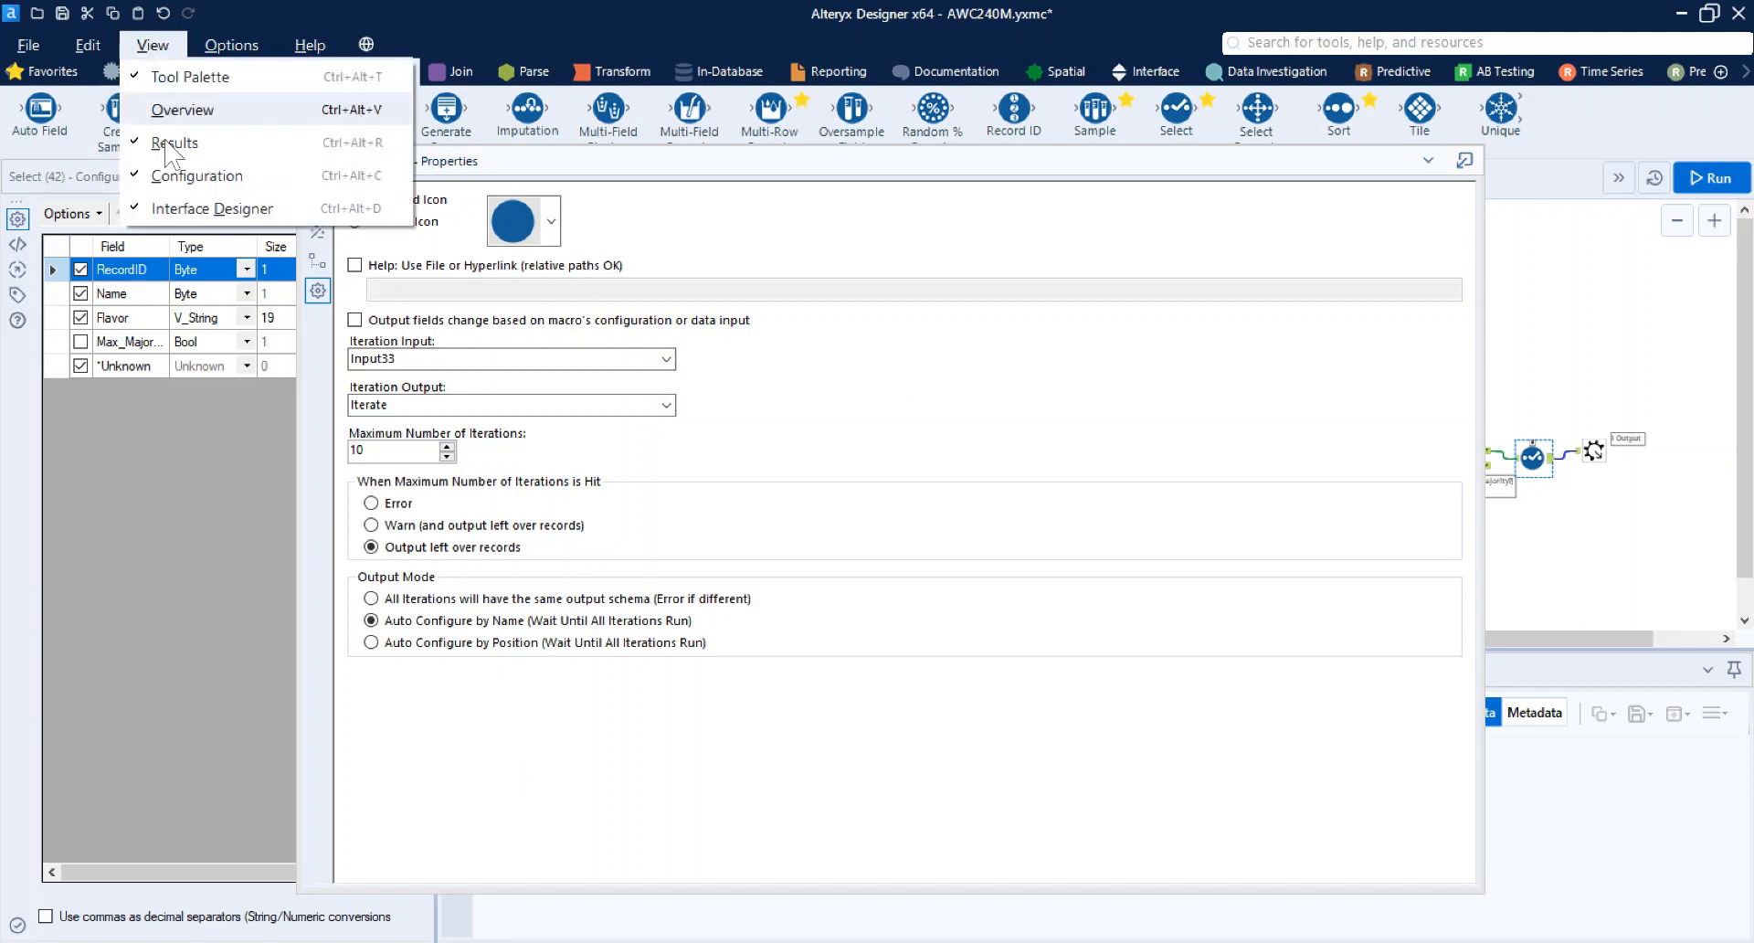
left_click(178, 203)
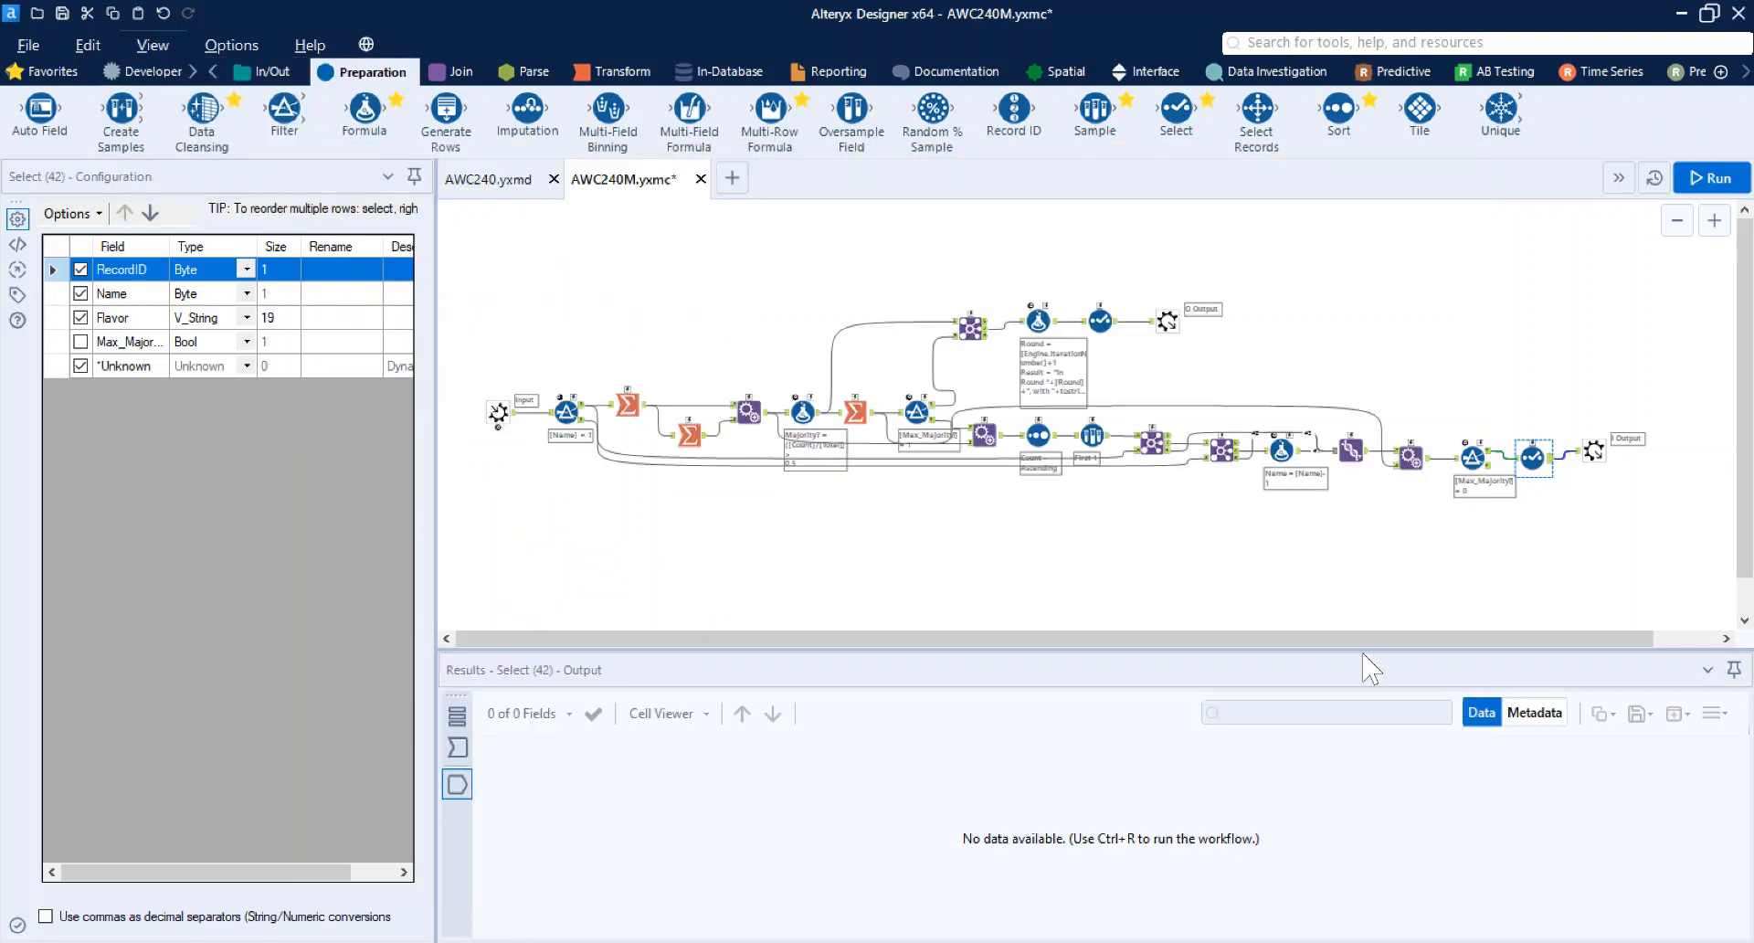